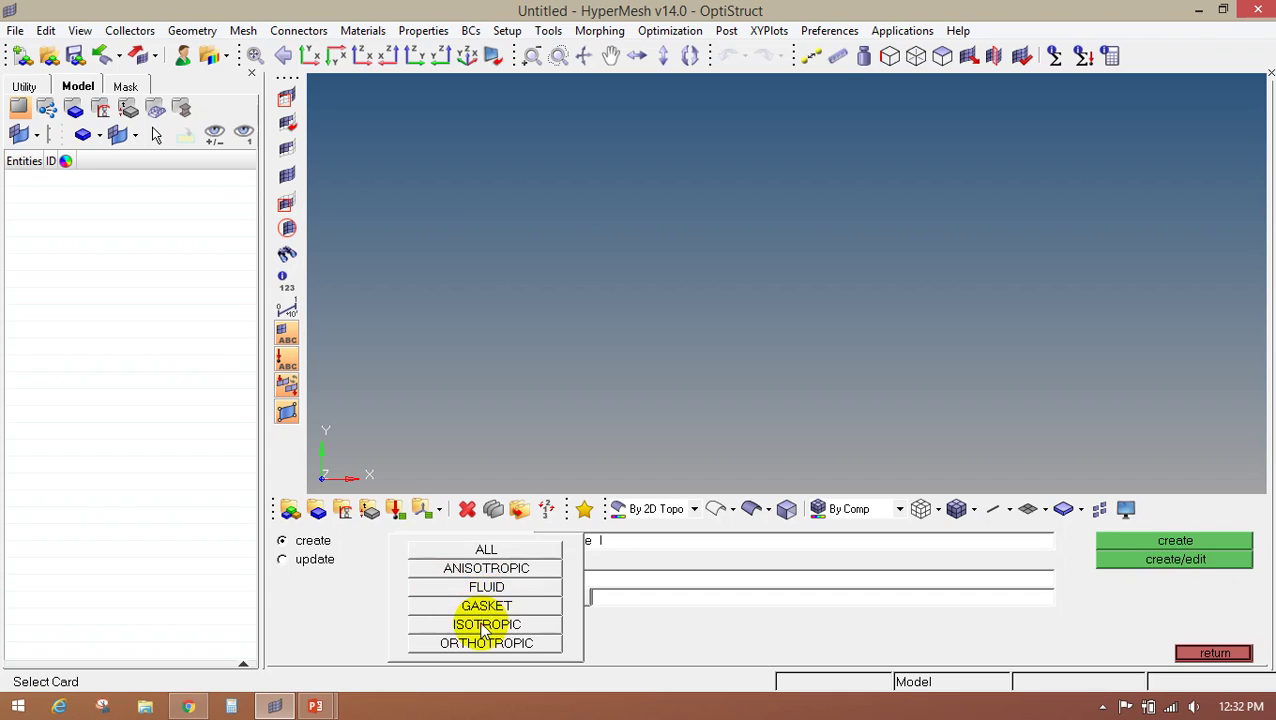
Create the Steel material as type ISOTROPIC with card image MAT1 and open its card for editing
left_click(480, 600)
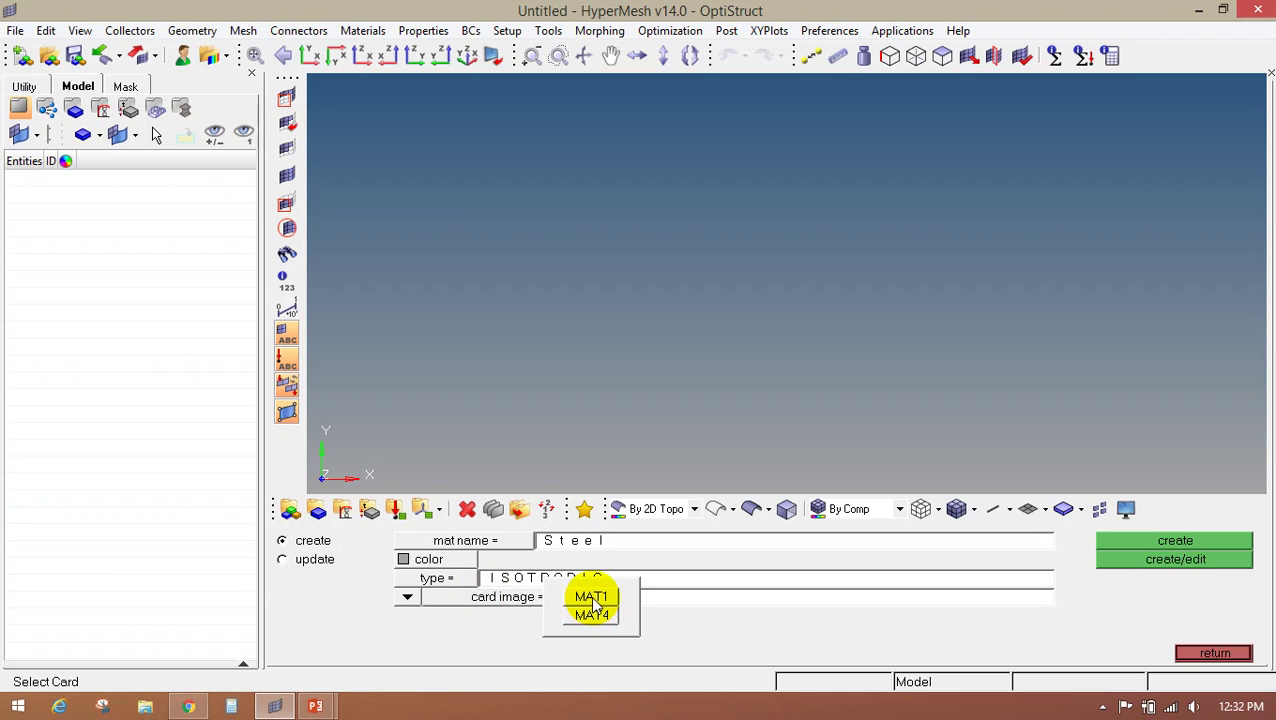
left_click(591, 600)
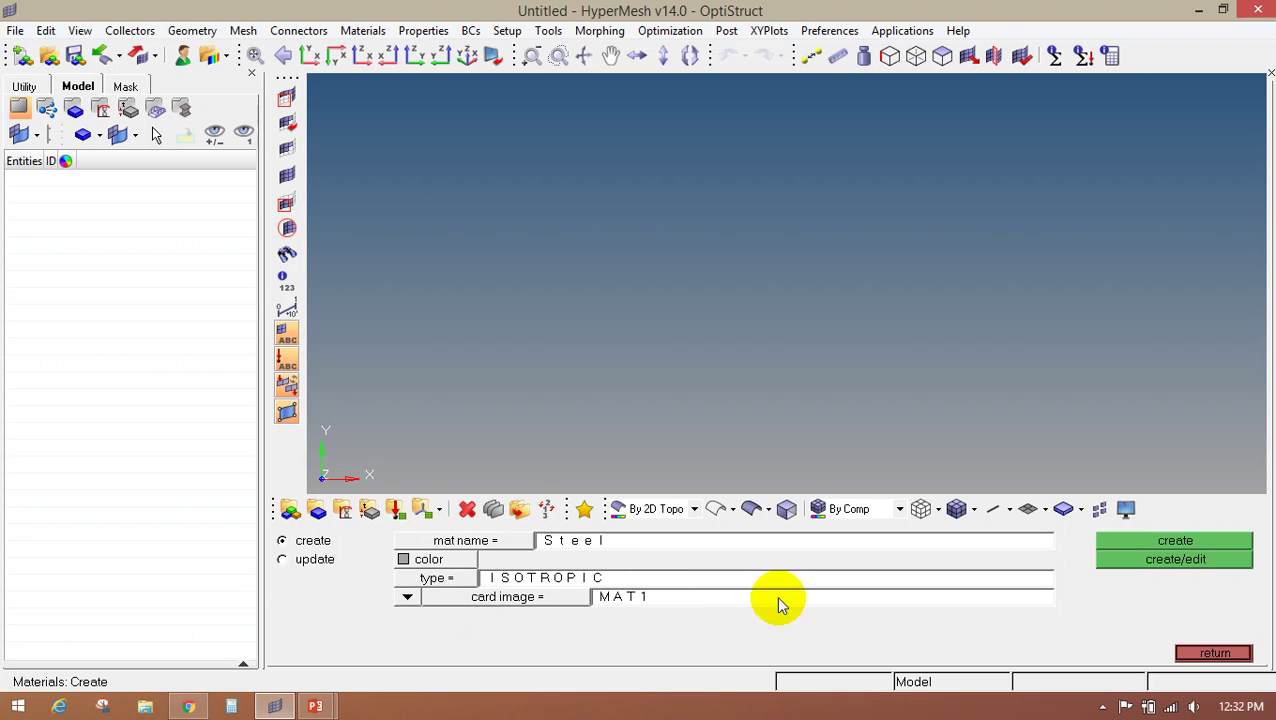
left_click(1121, 557)
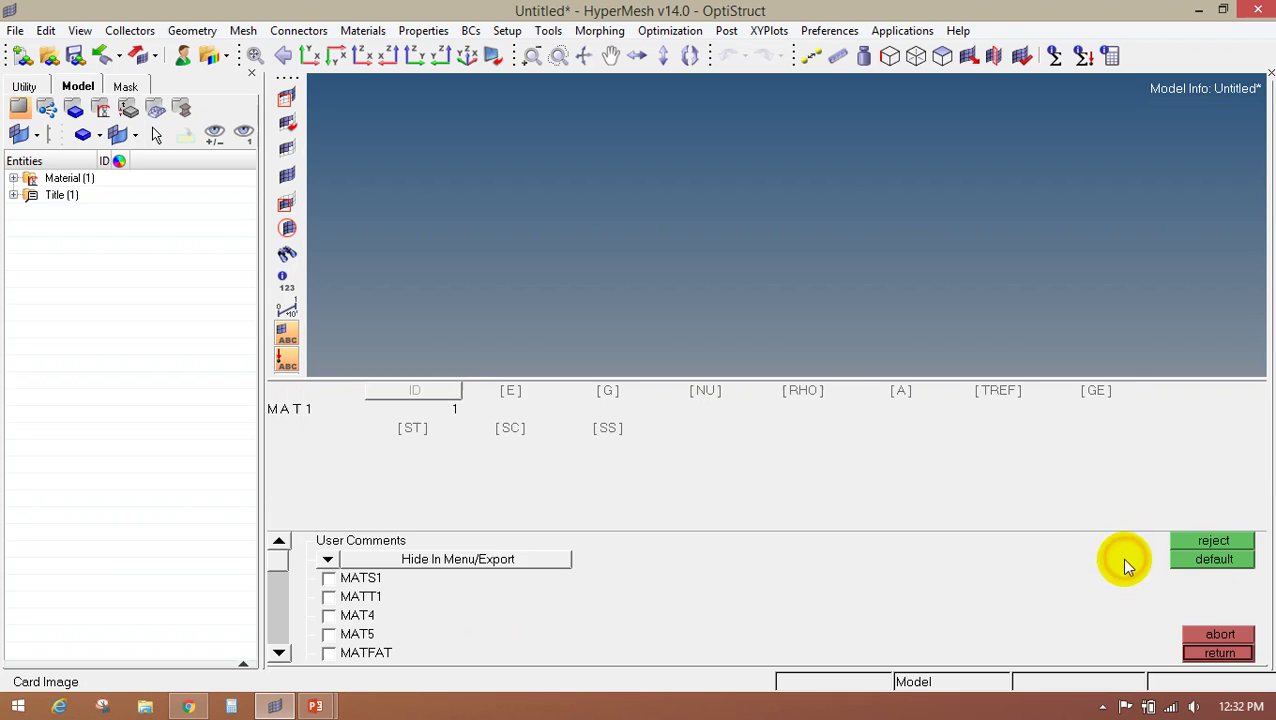
Set Steel's E to 2.1e+05, NU to 0.3 and RHO to 7.9e-09, and list the material in the model browser
left_click(510, 392)
type("2.1e+05")
left_click(706, 390)
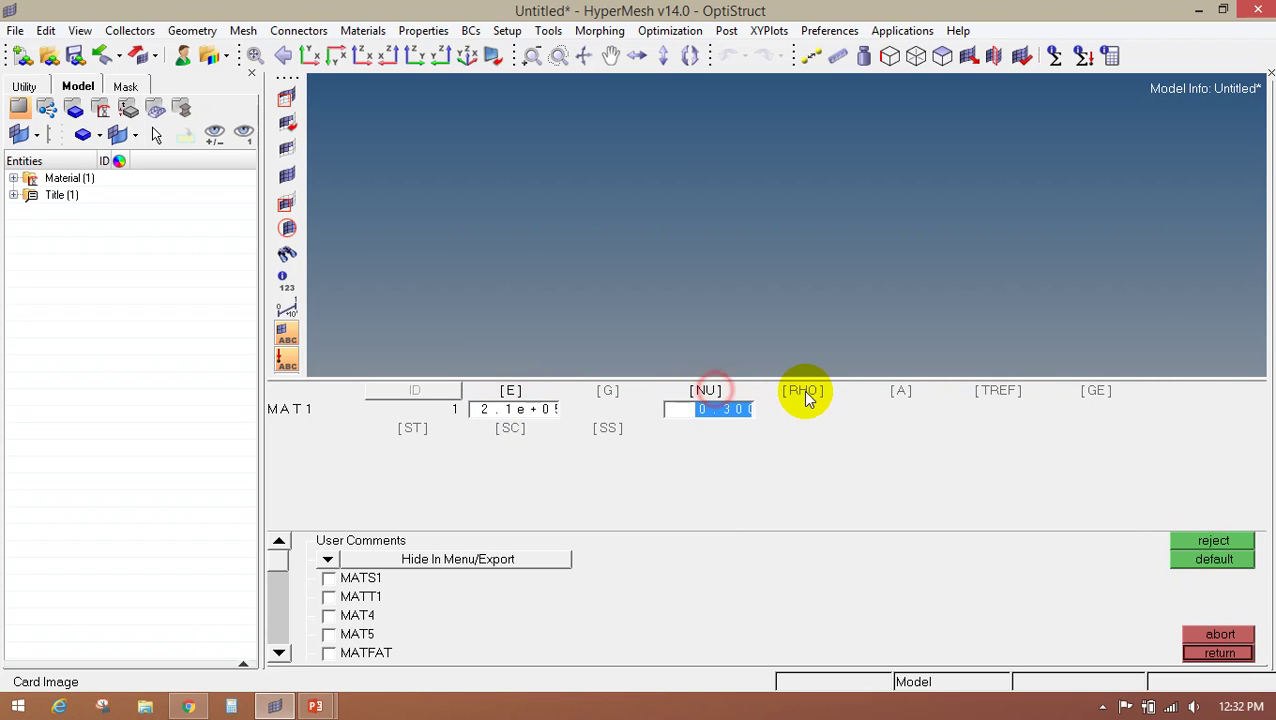
left_click(805, 391)
type("7.9e-09")
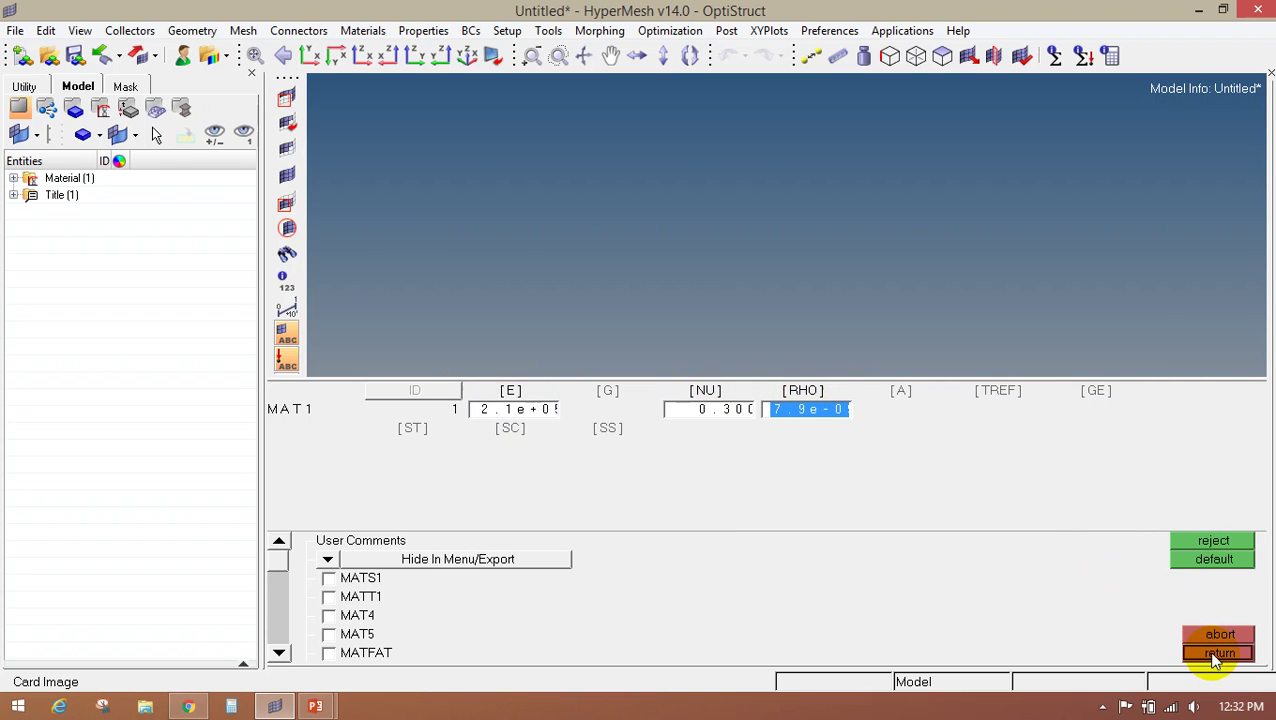
left_click(1214, 653)
left_click(1214, 653)
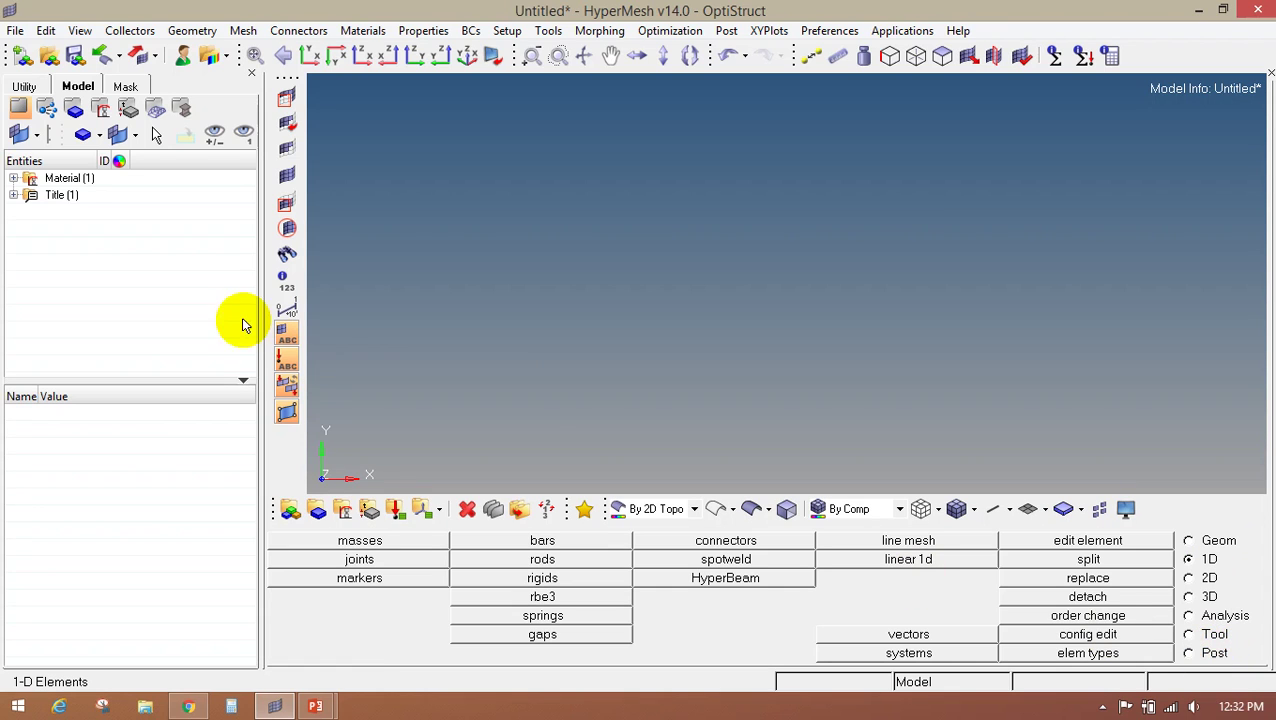
left_click(13, 178)
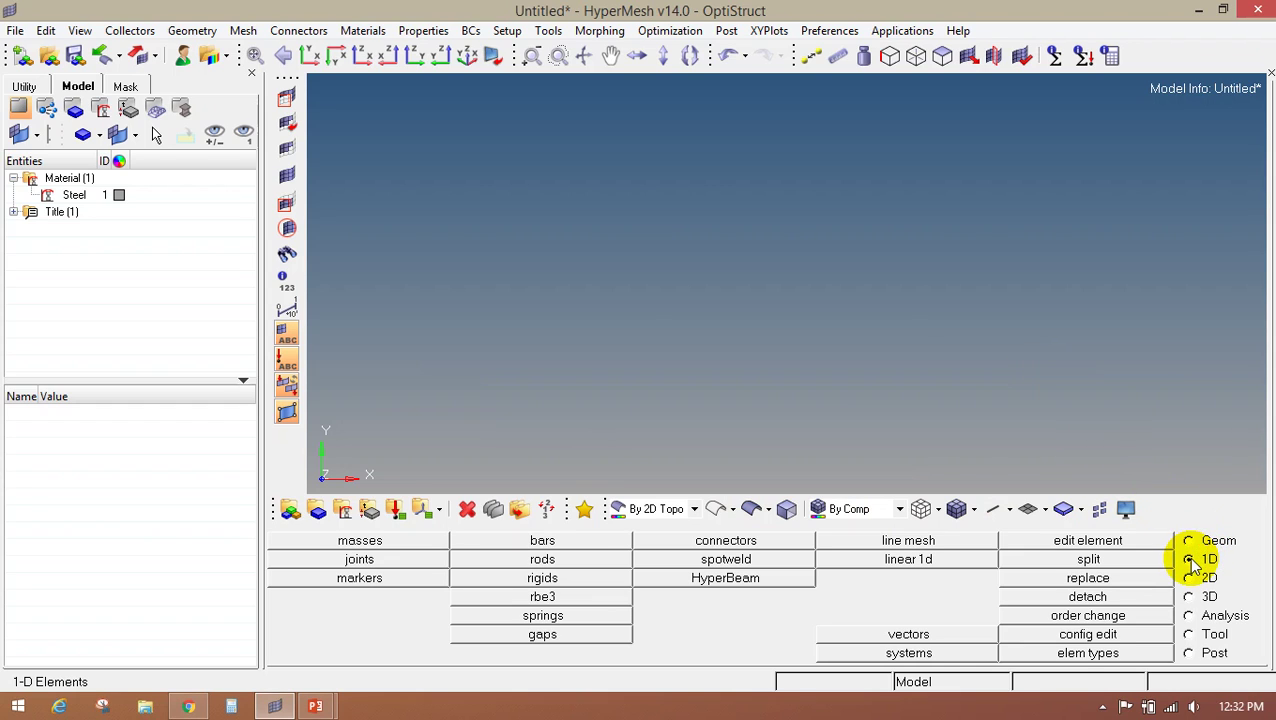
Create a standard beam section of type solid rectangle from the HYPER BEAM library
left_click(726, 578)
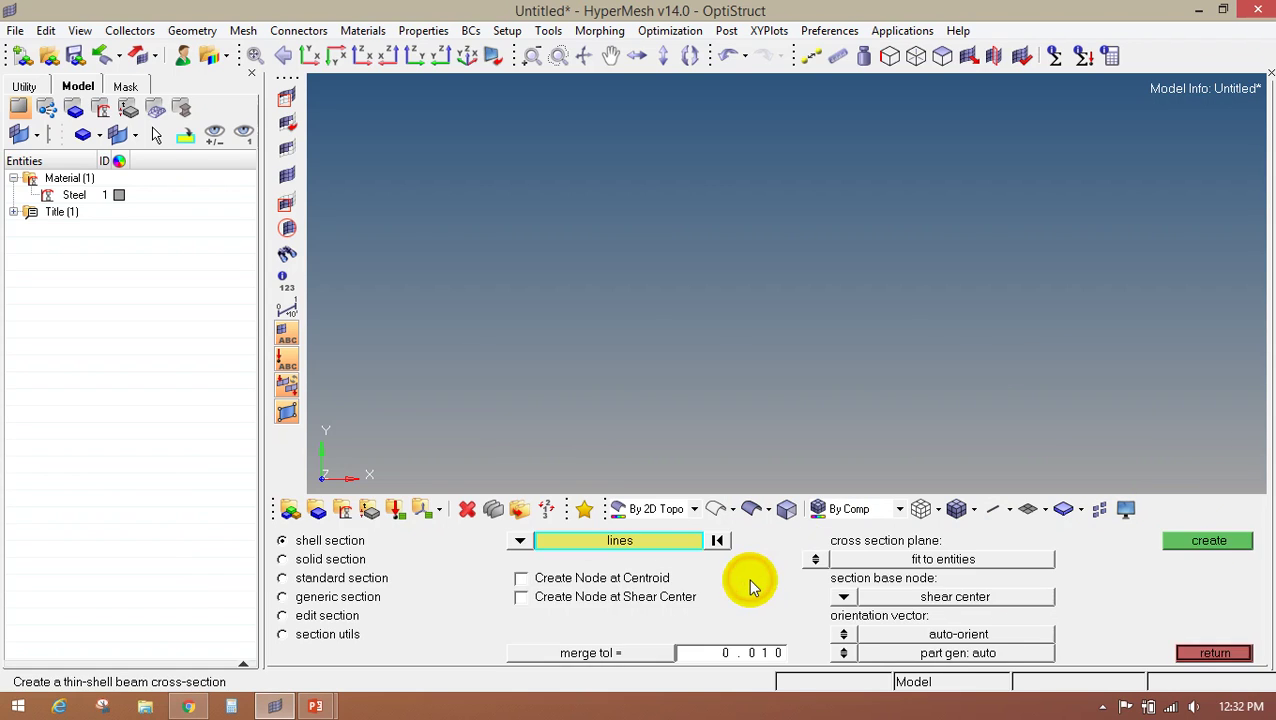
left_click(311, 585)
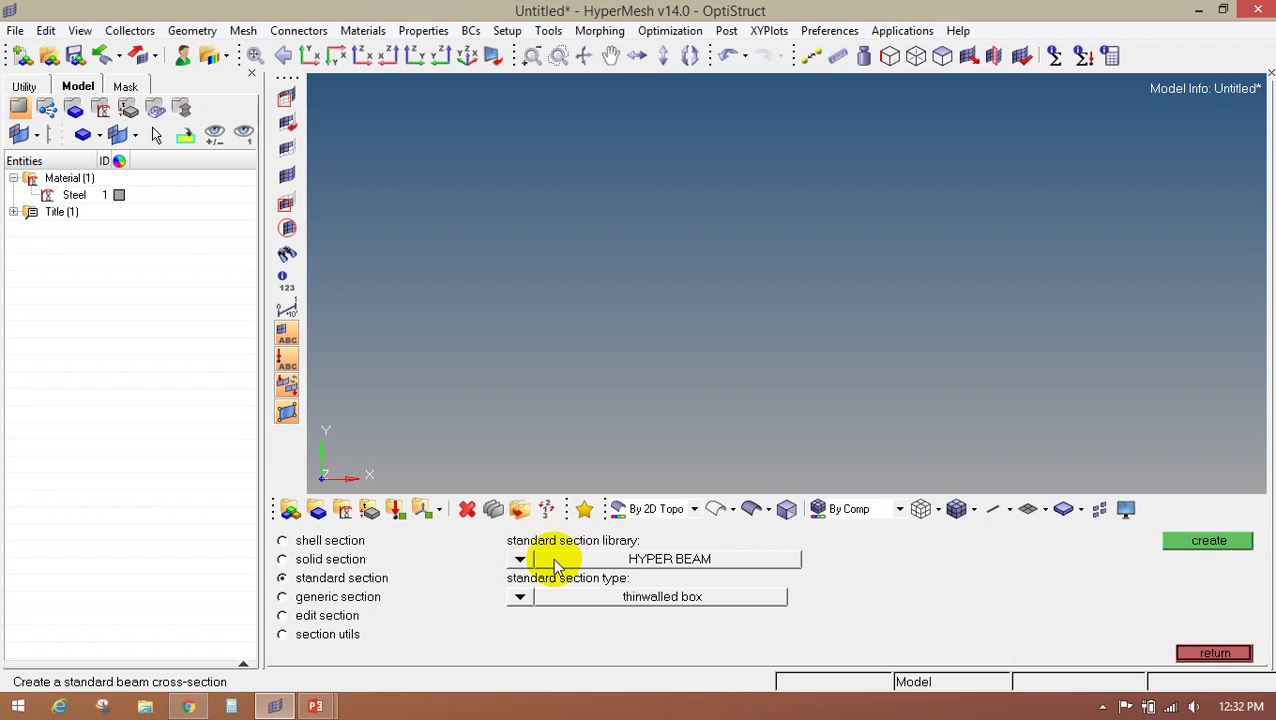
left_click(517, 597)
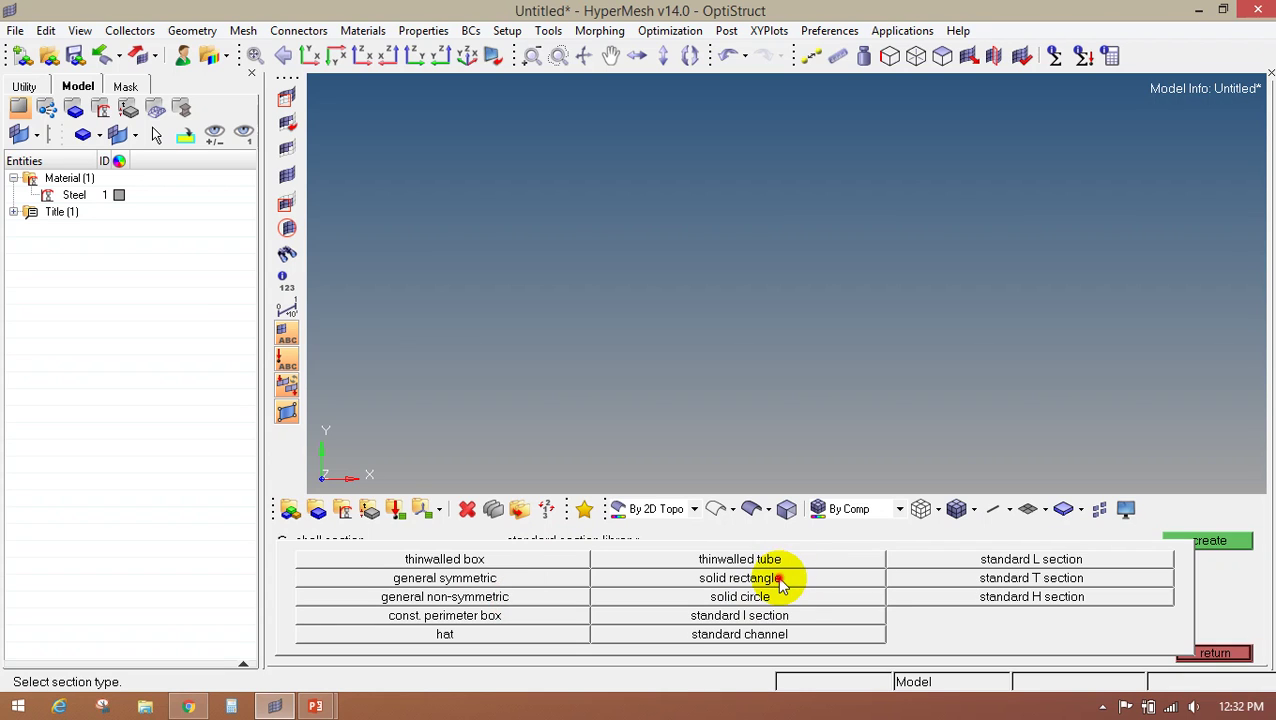
left_click(781, 584)
left_click(1183, 545)
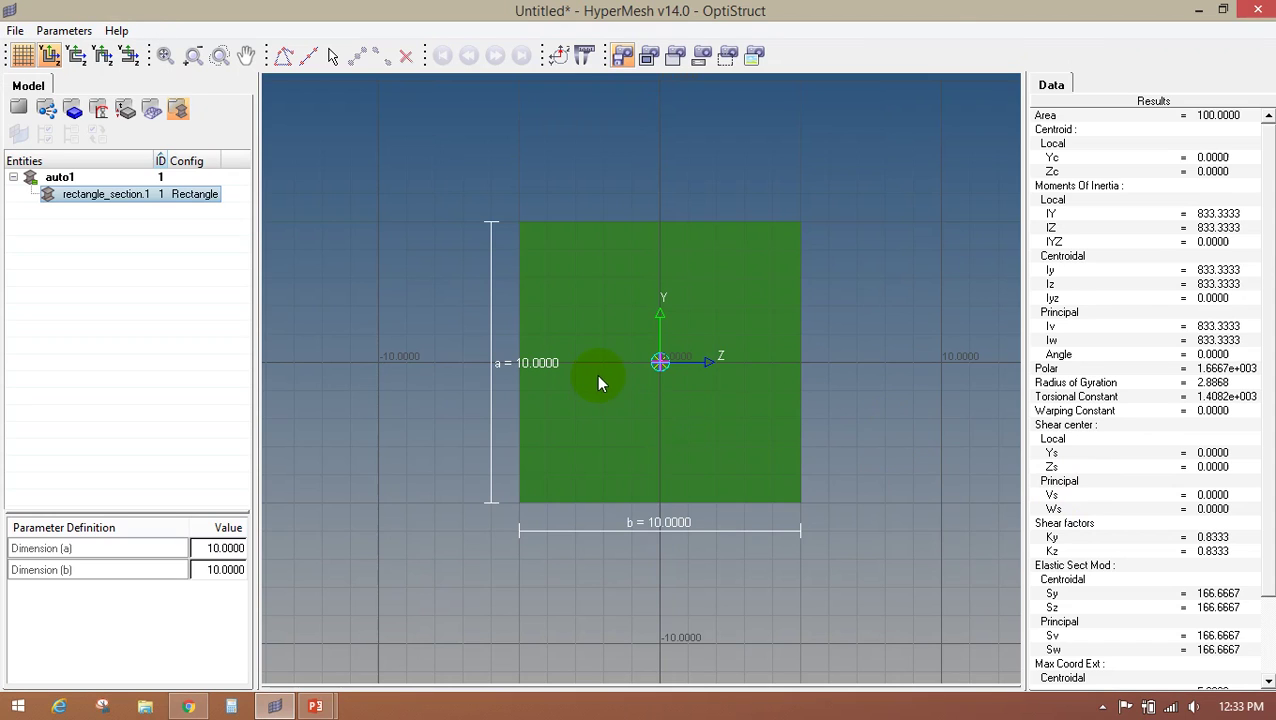
Set the rectangular section's dimensions a and b both to 100
double_click(231, 552)
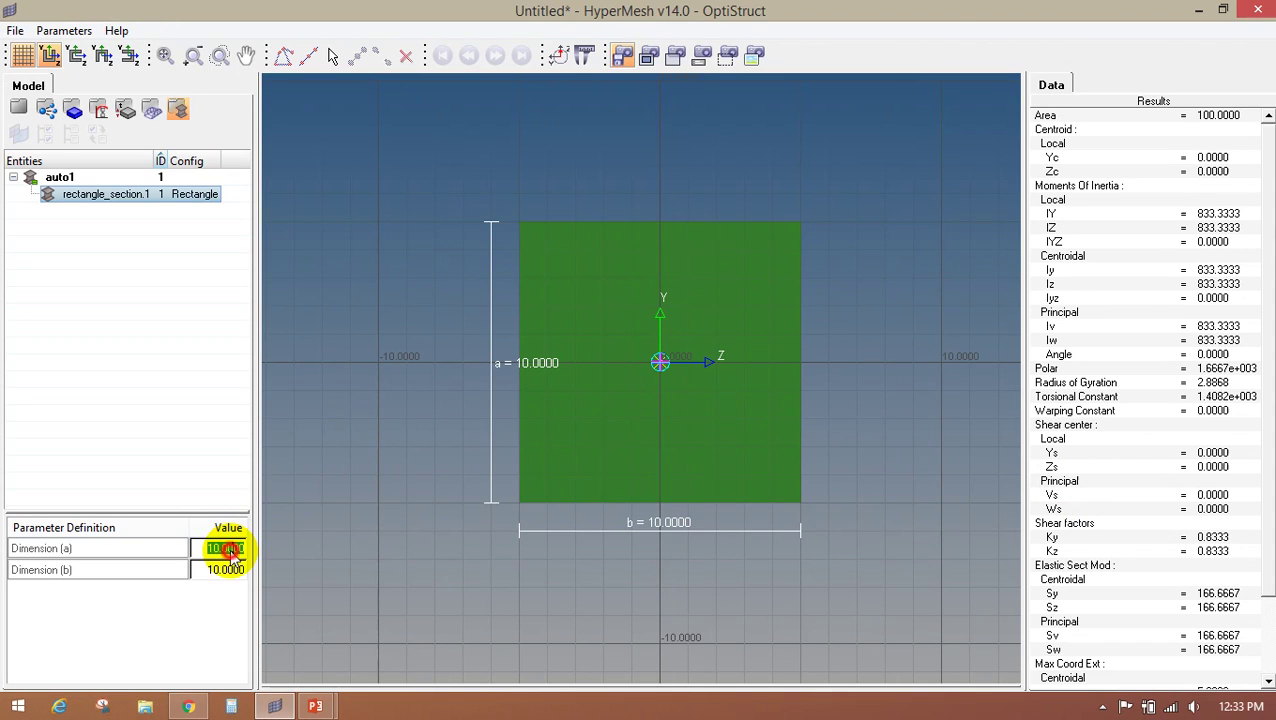
type("100")
key("Return")
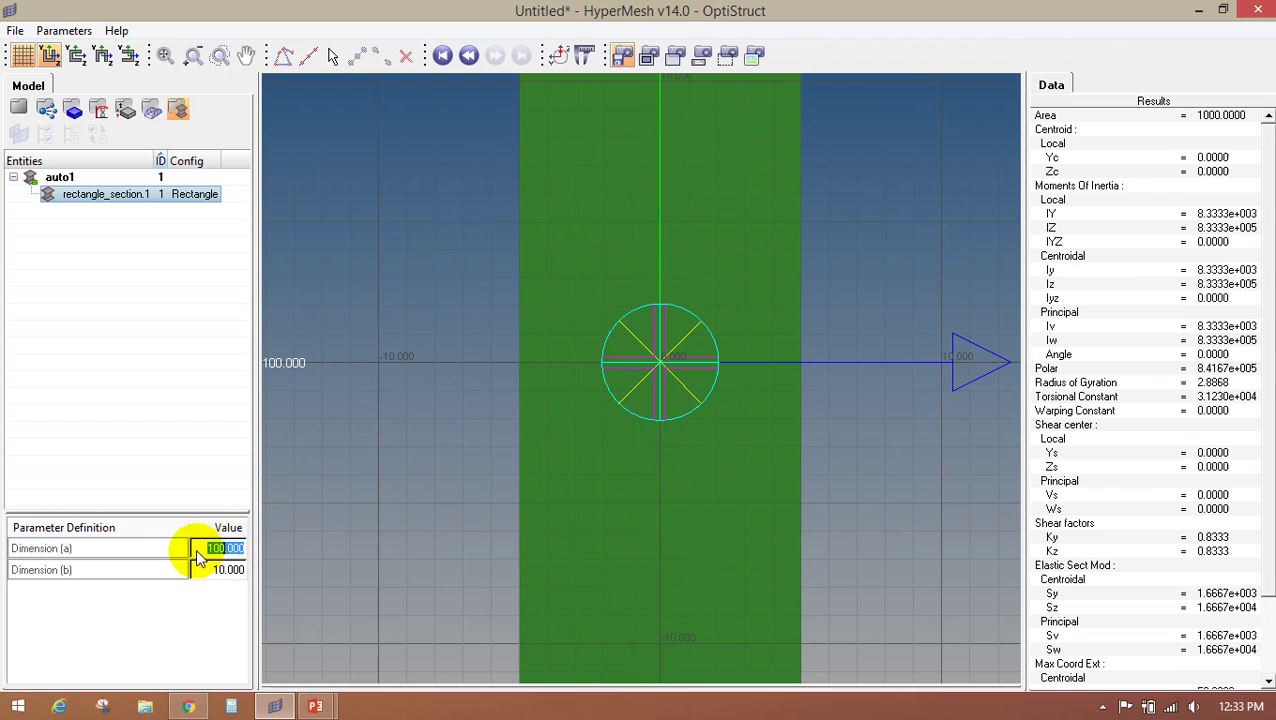
double_click(203, 570)
type("100")
key("Return")
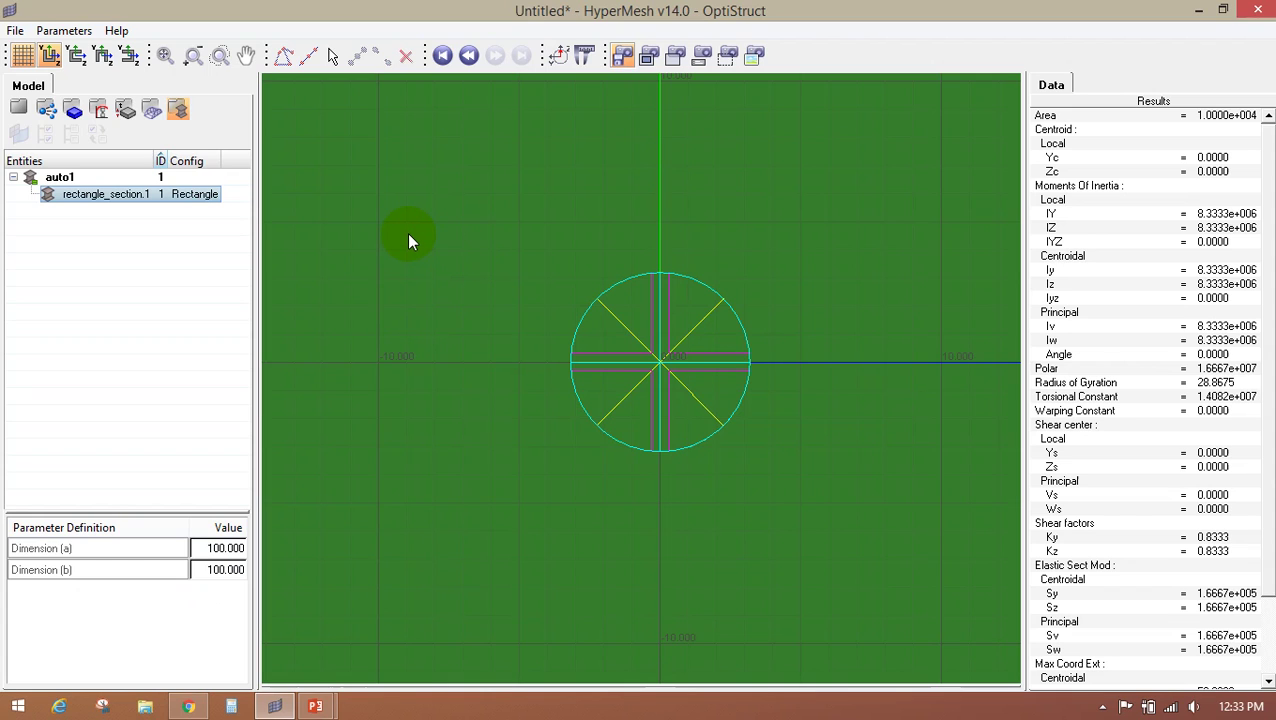
key("f")
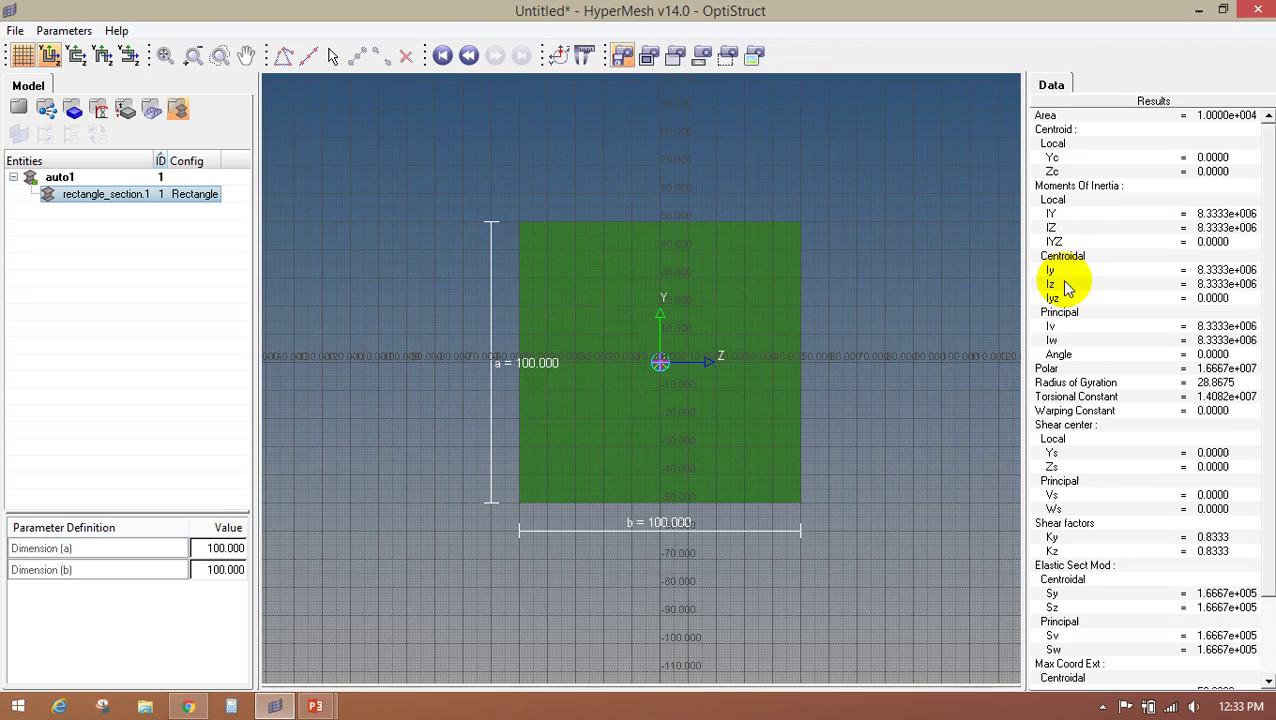
Leave the beam section editor and expand the Beam Section Collector in the model browser
left_click(20, 110)
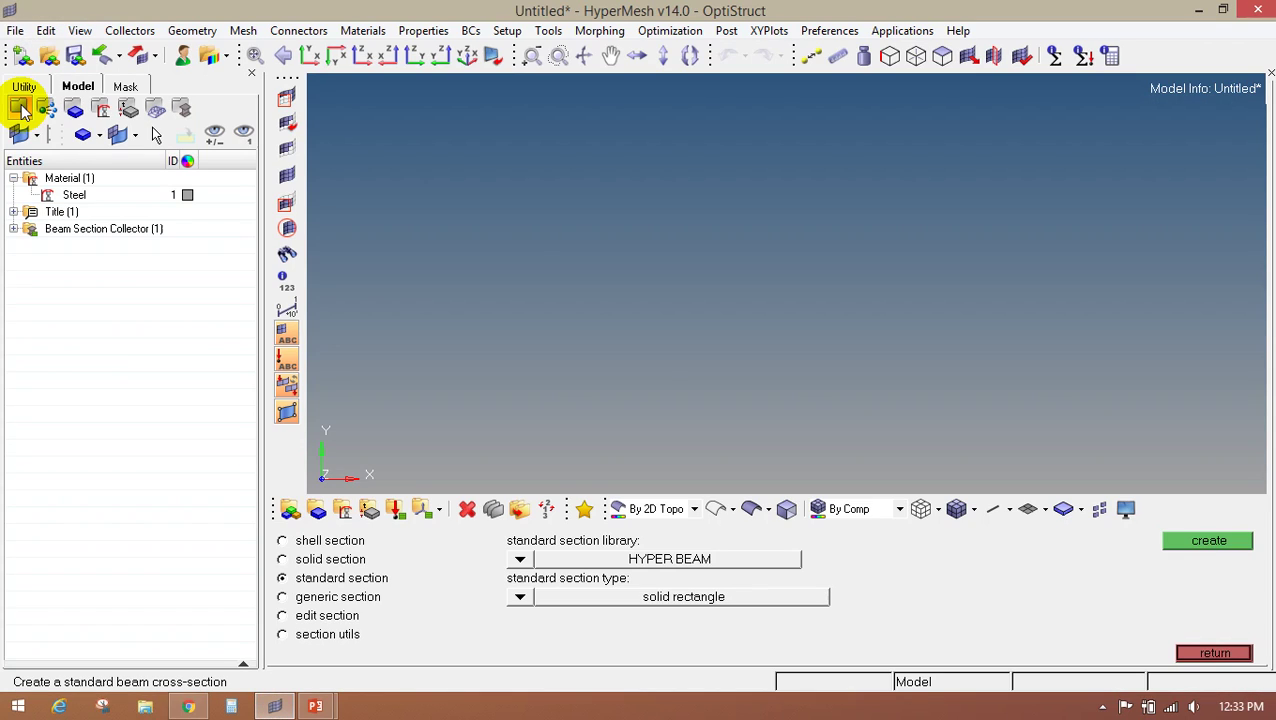
left_click(1220, 654)
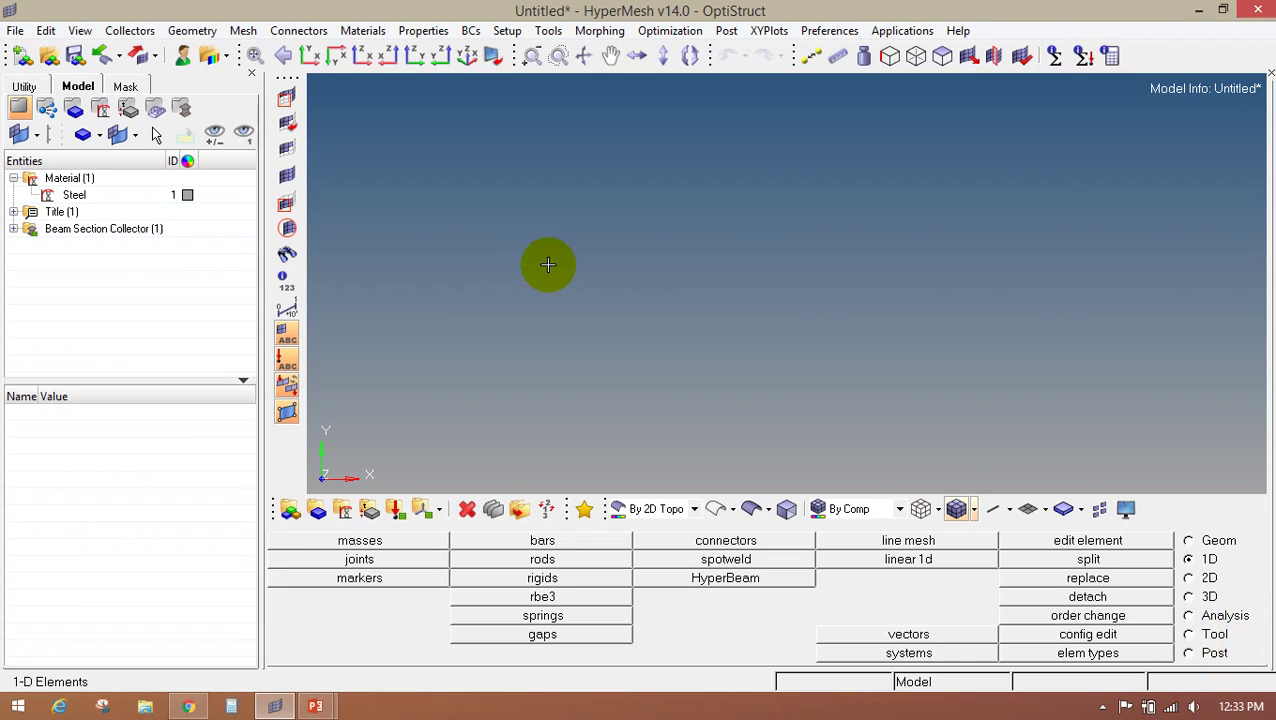
left_click(532, 251)
left_click(14, 230)
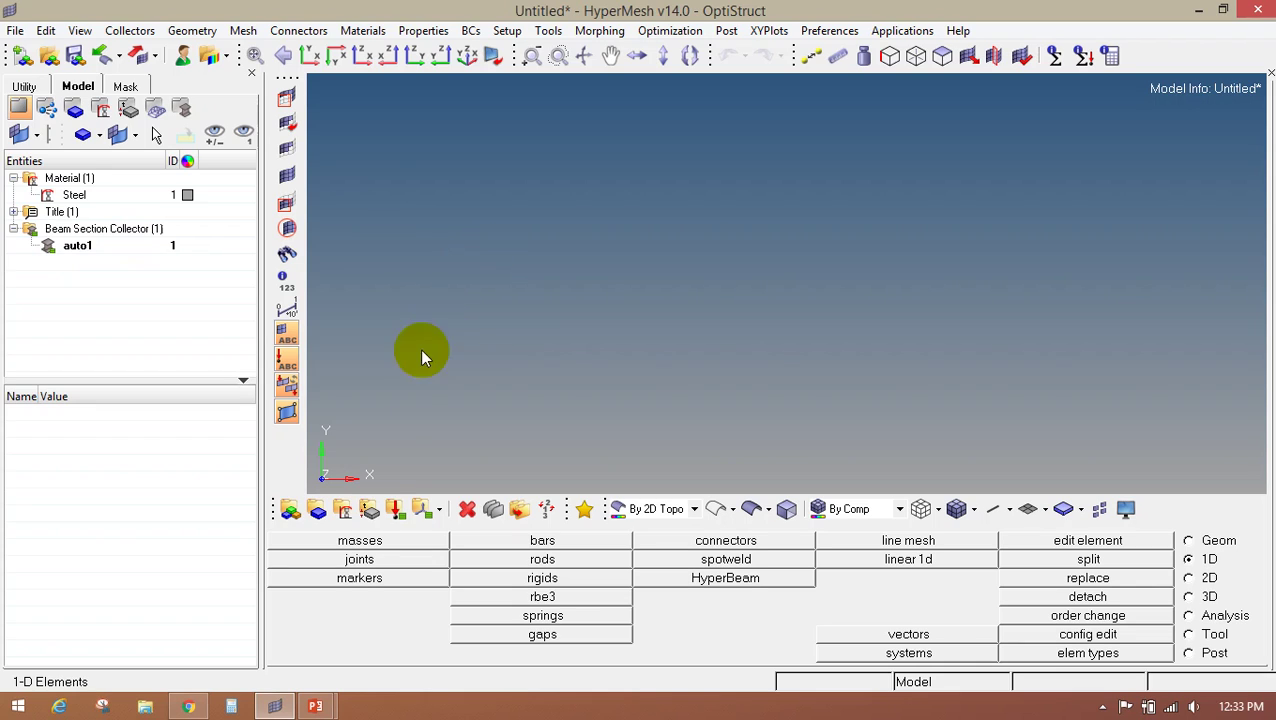
Define a new property named 1D with yellow color and type 1D
left_click(369, 511)
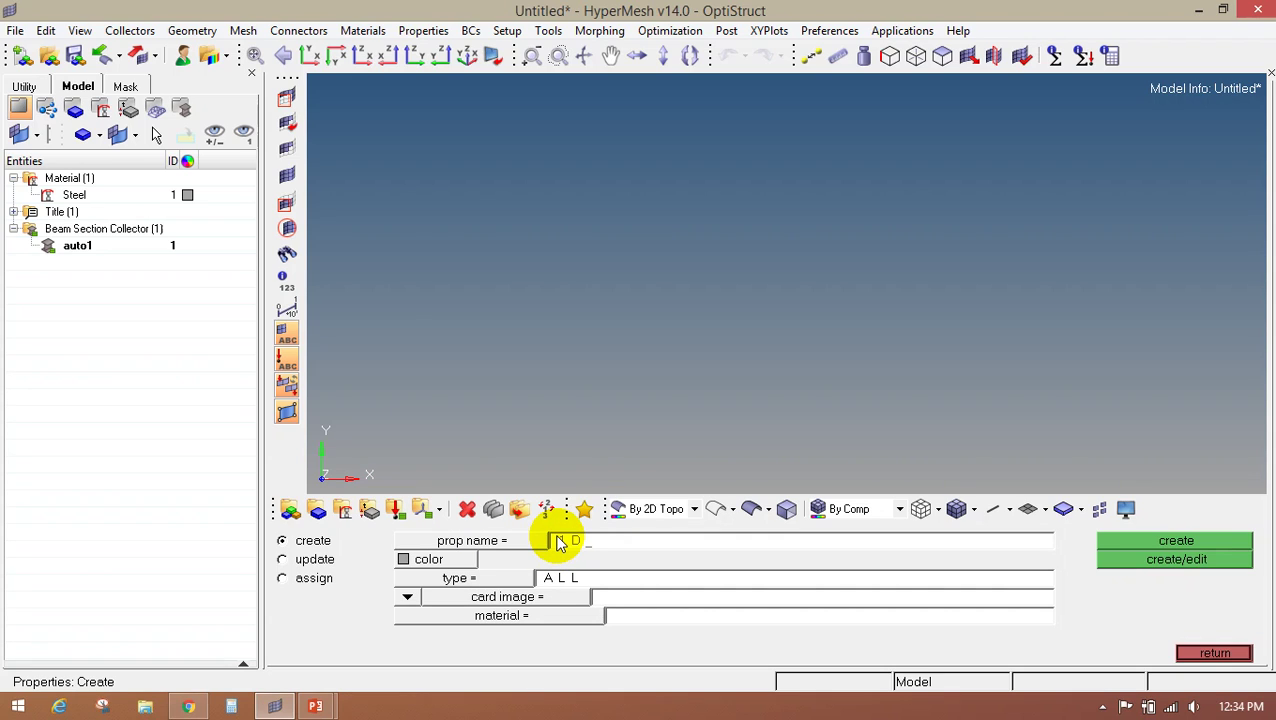
left_click(408, 559)
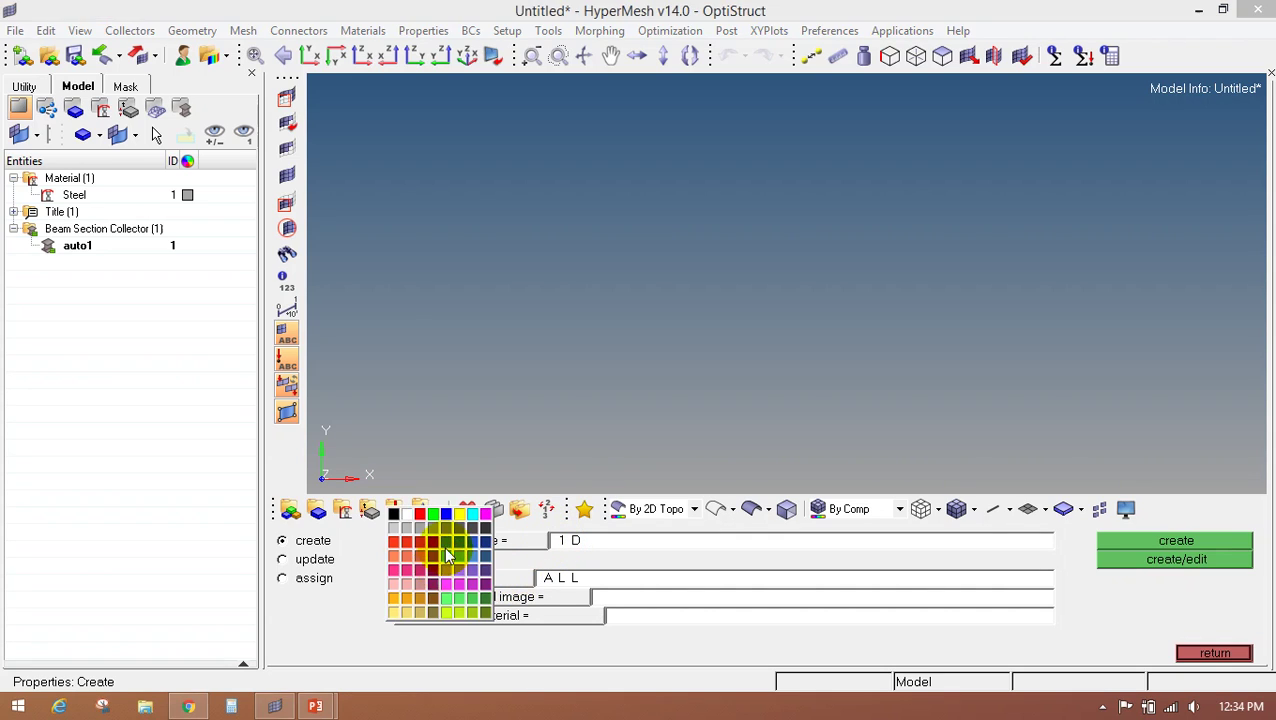
left_click(463, 517)
left_click(455, 578)
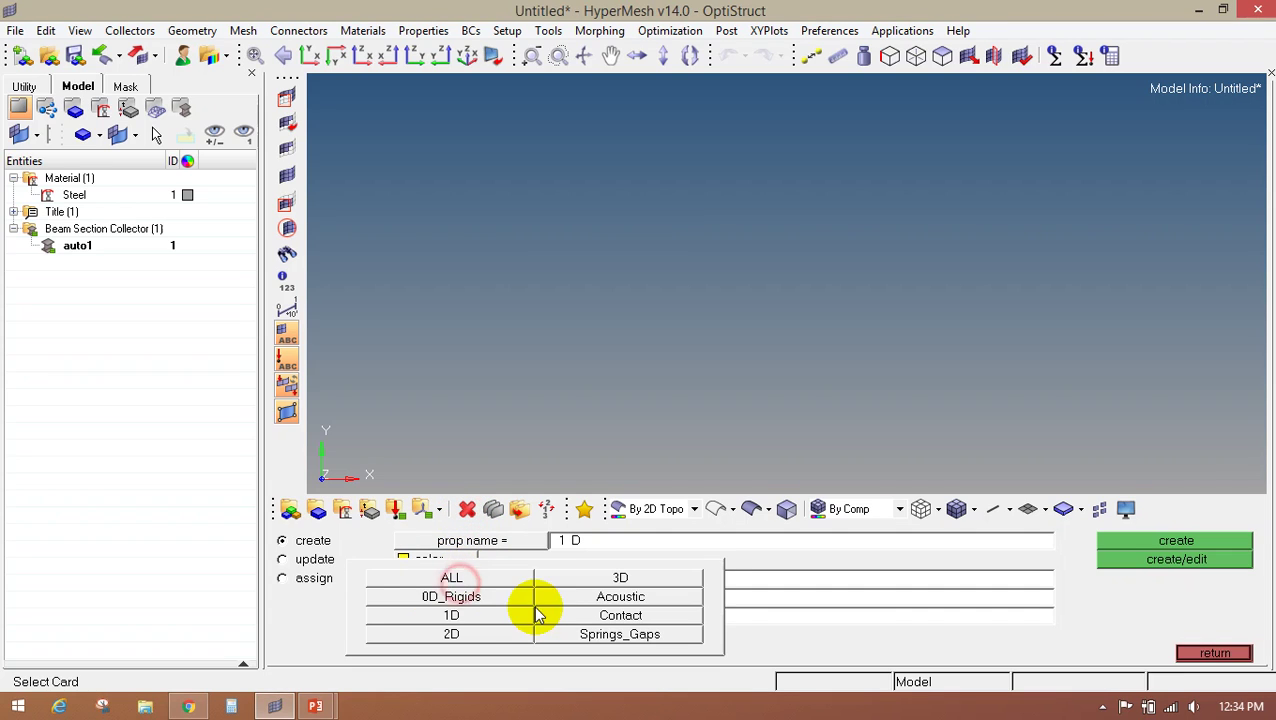
left_click(472, 616)
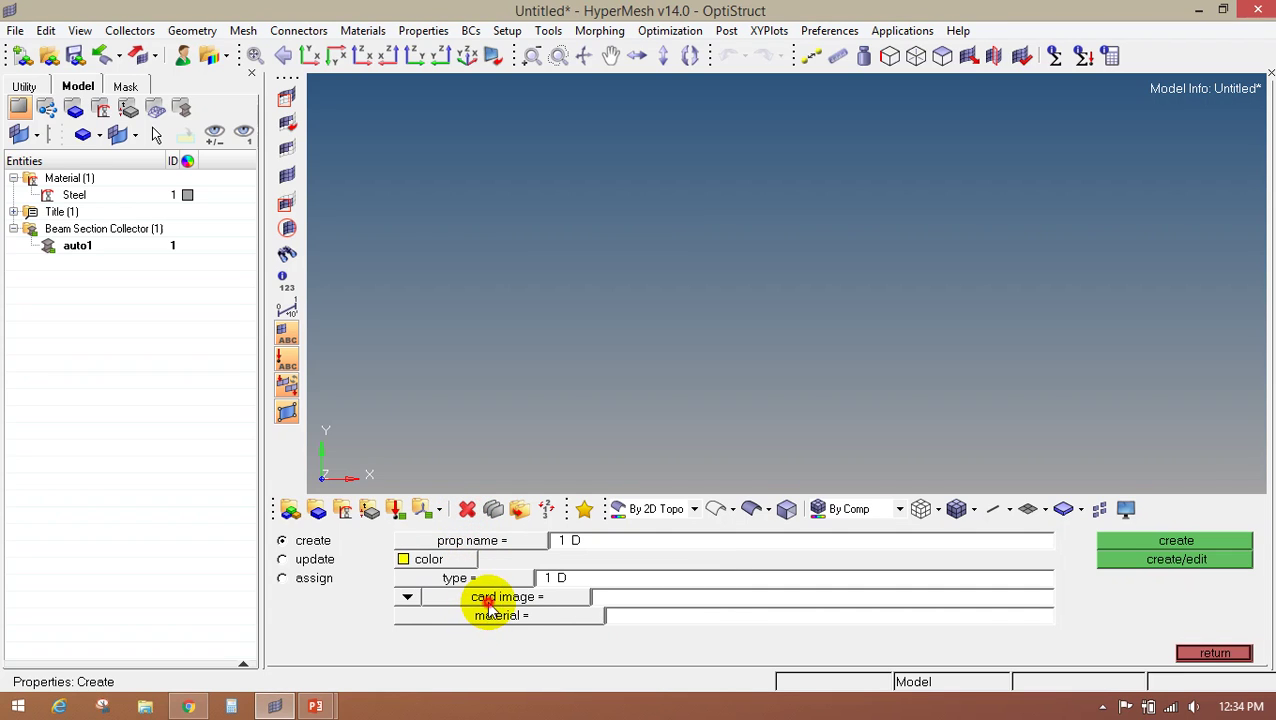
Give the property card image PBEAM, material Steel and beam section rectangle_section.1, and create it with its card open for editing
left_click(485, 598)
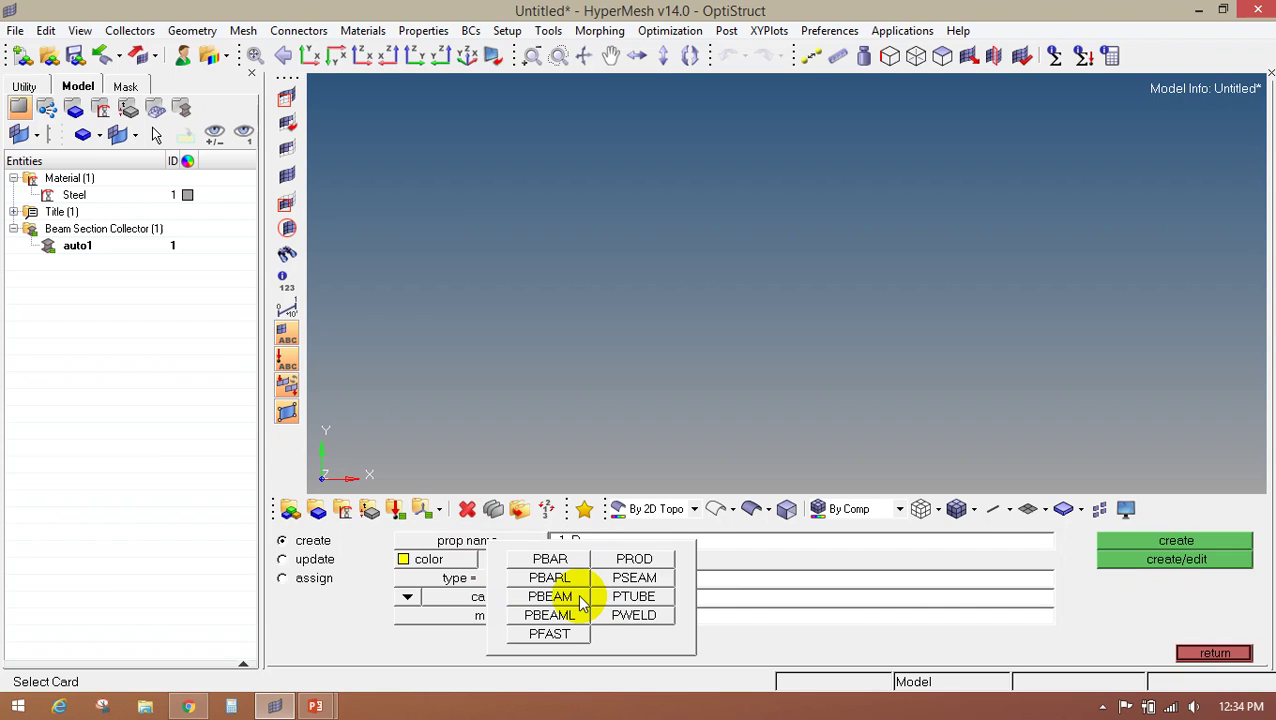
left_click(551, 597)
left_click(503, 616)
left_click(288, 538)
left_click(470, 633)
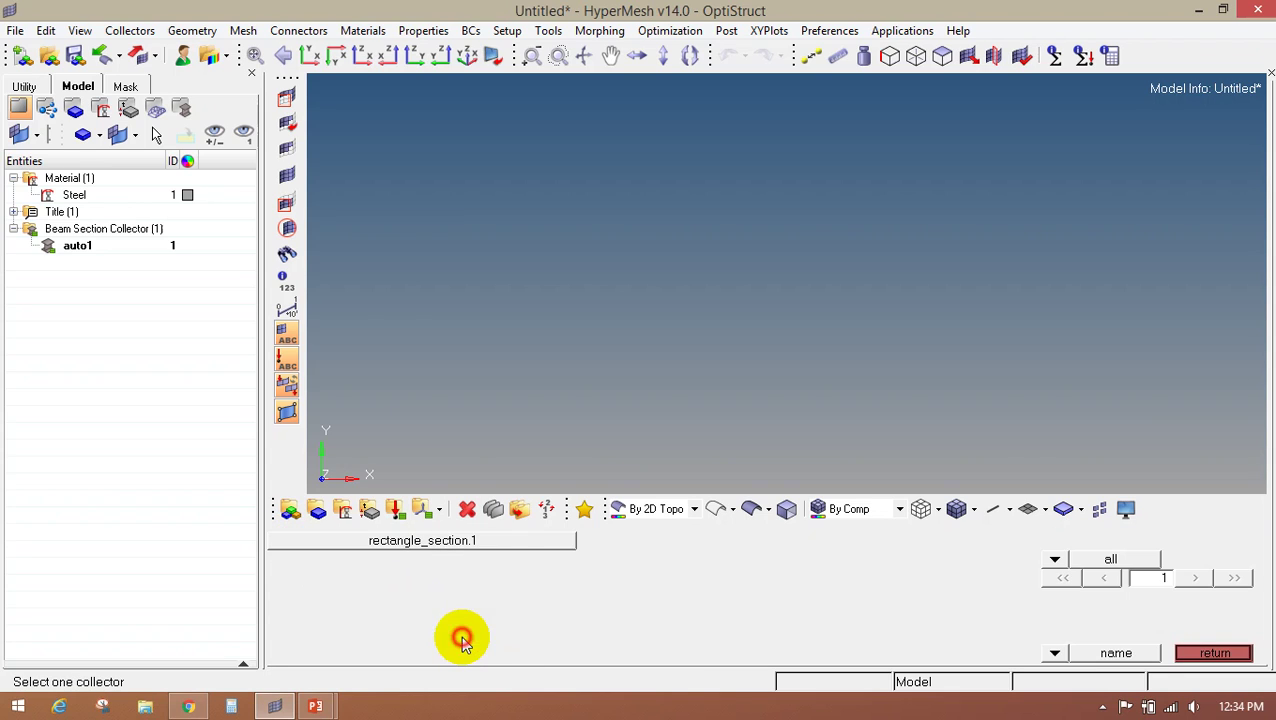
left_click(420, 543)
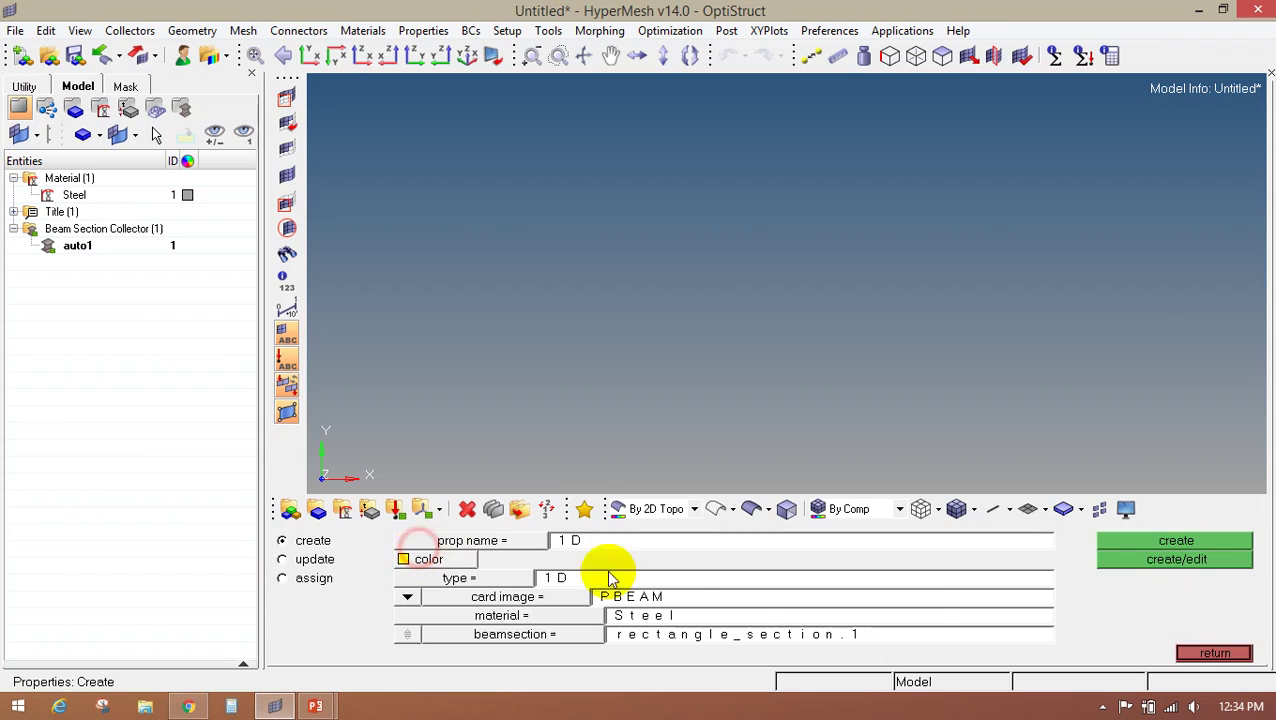
left_click(1160, 560)
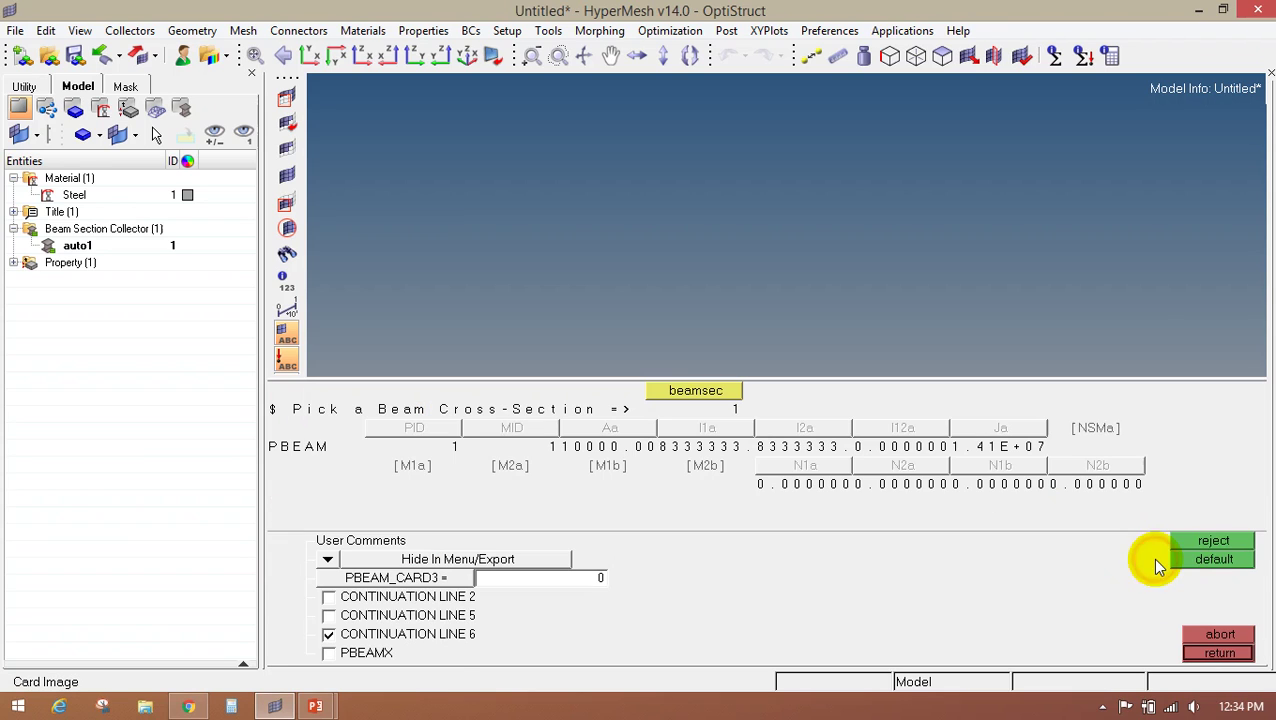
Enable CONTINUATION LINE 2 on the PBEAM card and activate the value fields from C1a through F2a
left_click(360, 598)
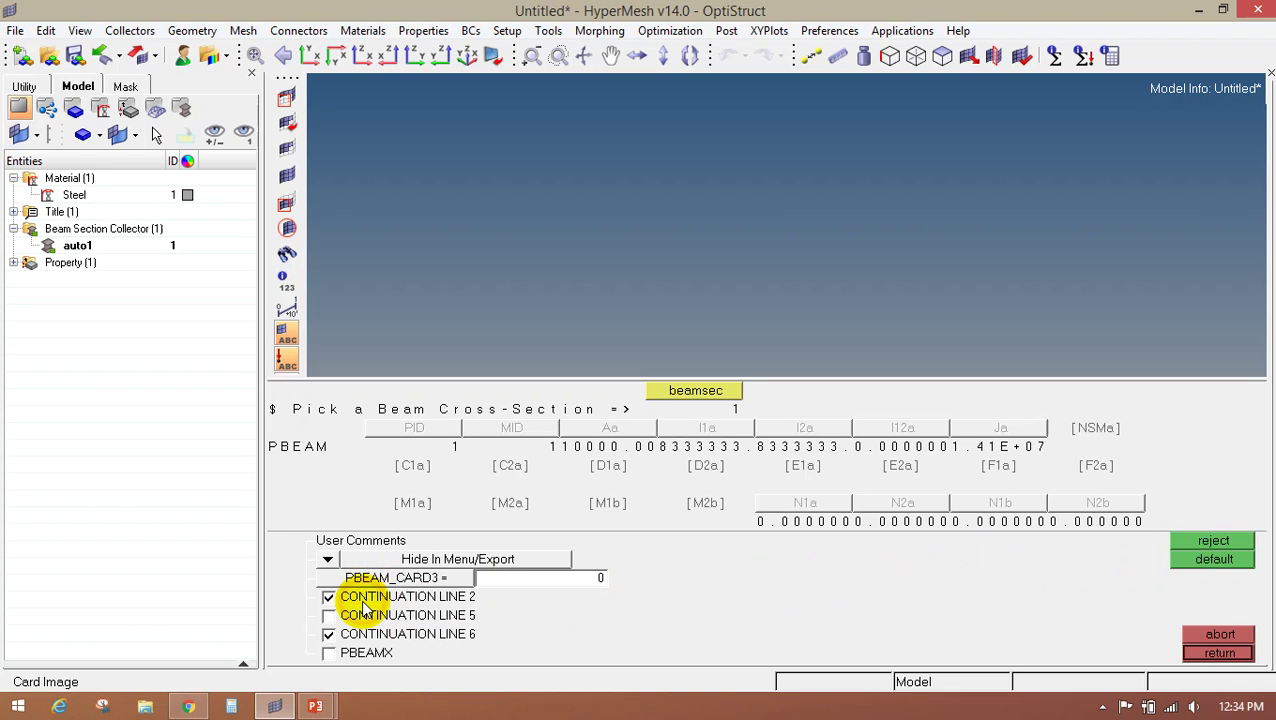
left_click(413, 467)
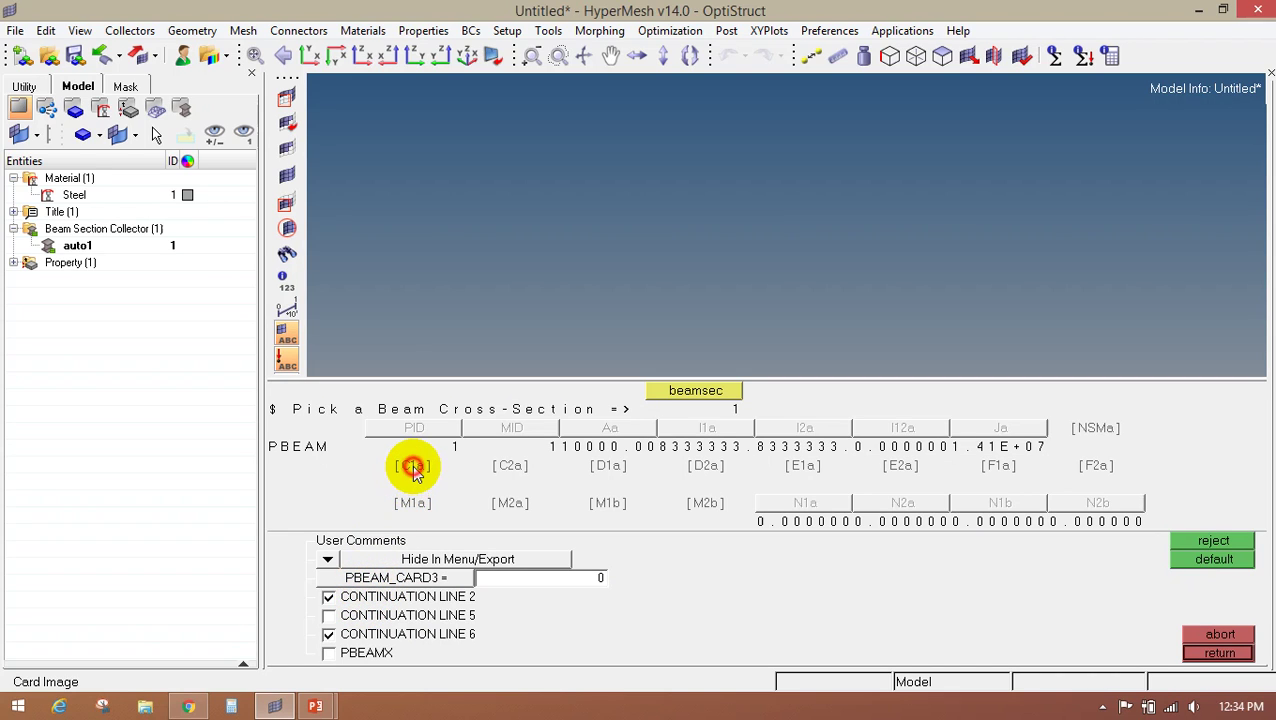
left_click(510, 467)
left_click(610, 467)
left_click(705, 467)
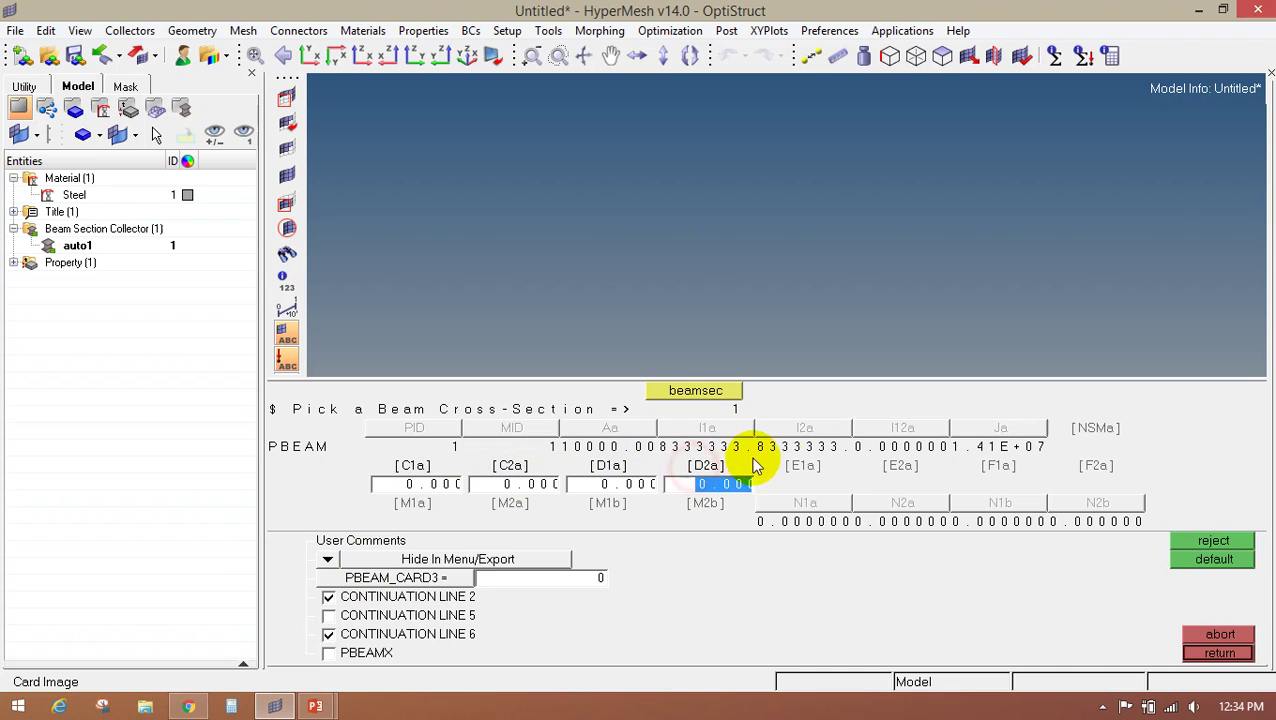
left_click(803, 467)
left_click(895, 467)
left_click(990, 466)
left_click(1108, 469)
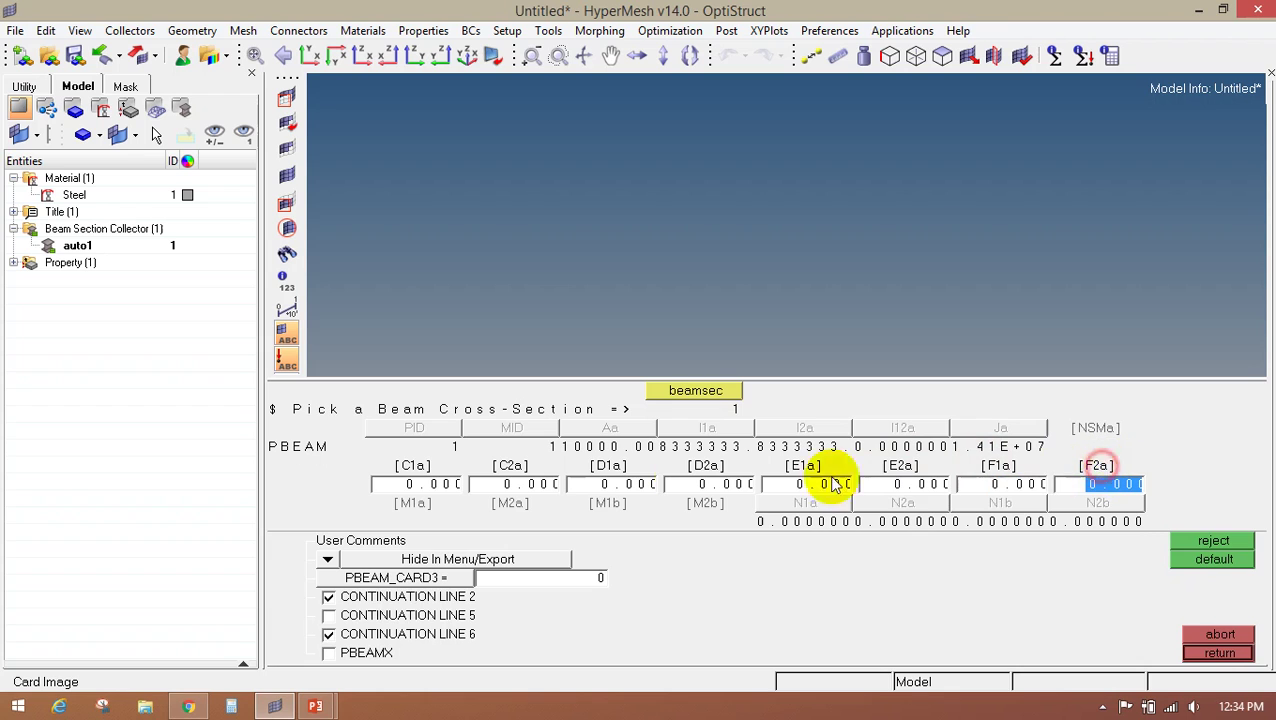
left_click(405, 484)
Switch to the PowerPoint slide show, check the coordinates on the CDEF POINTS slide, and return to HyperMesh
mouse_move(316, 702)
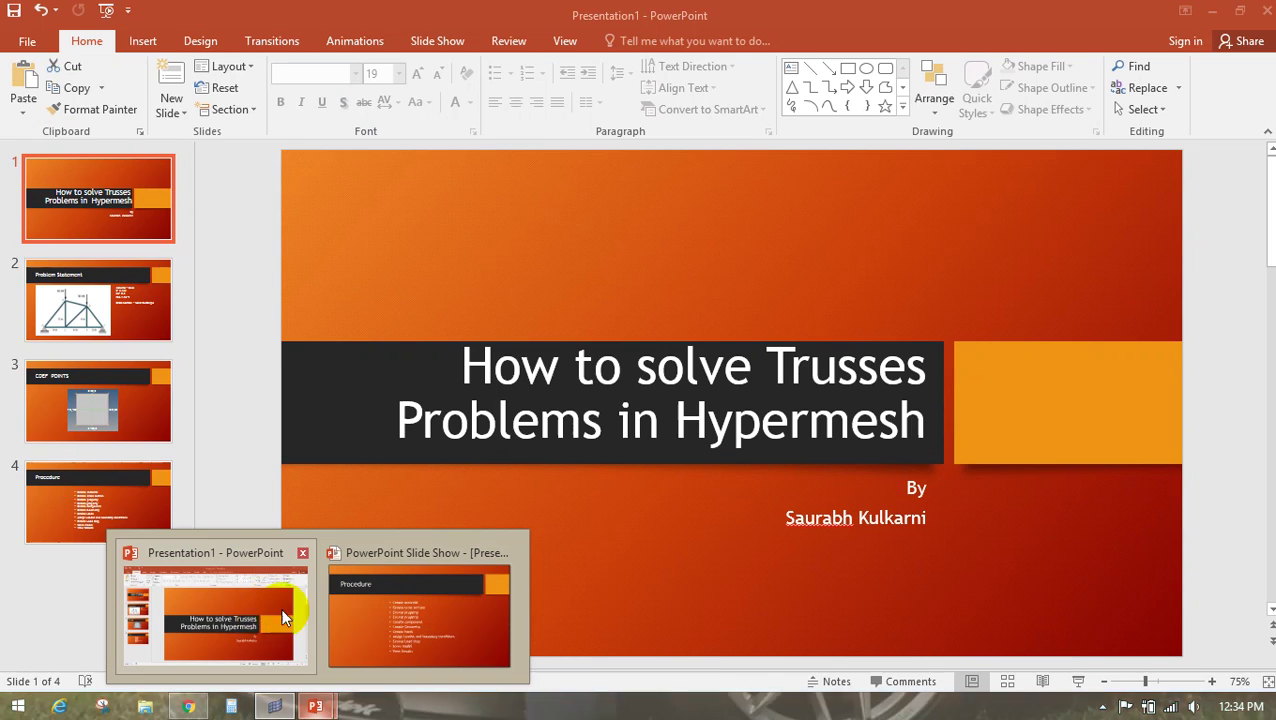
left_click(362, 602)
key("Right")
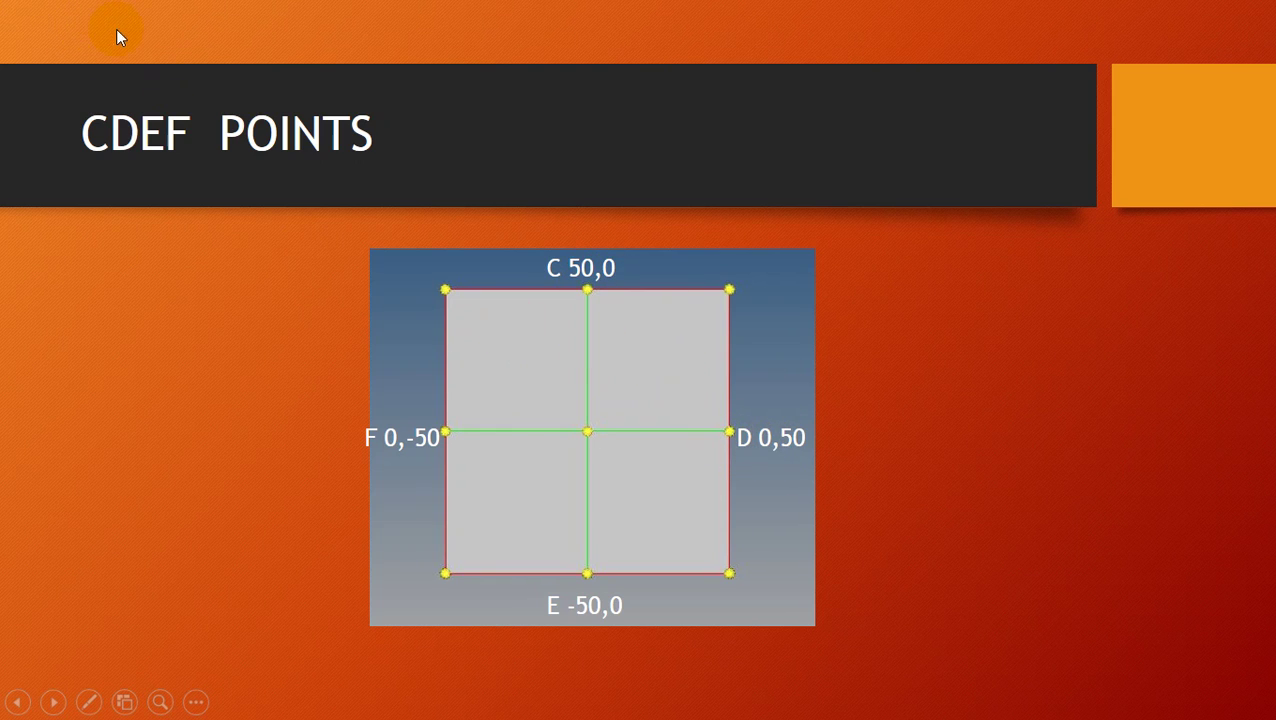
key("alt+Tab")
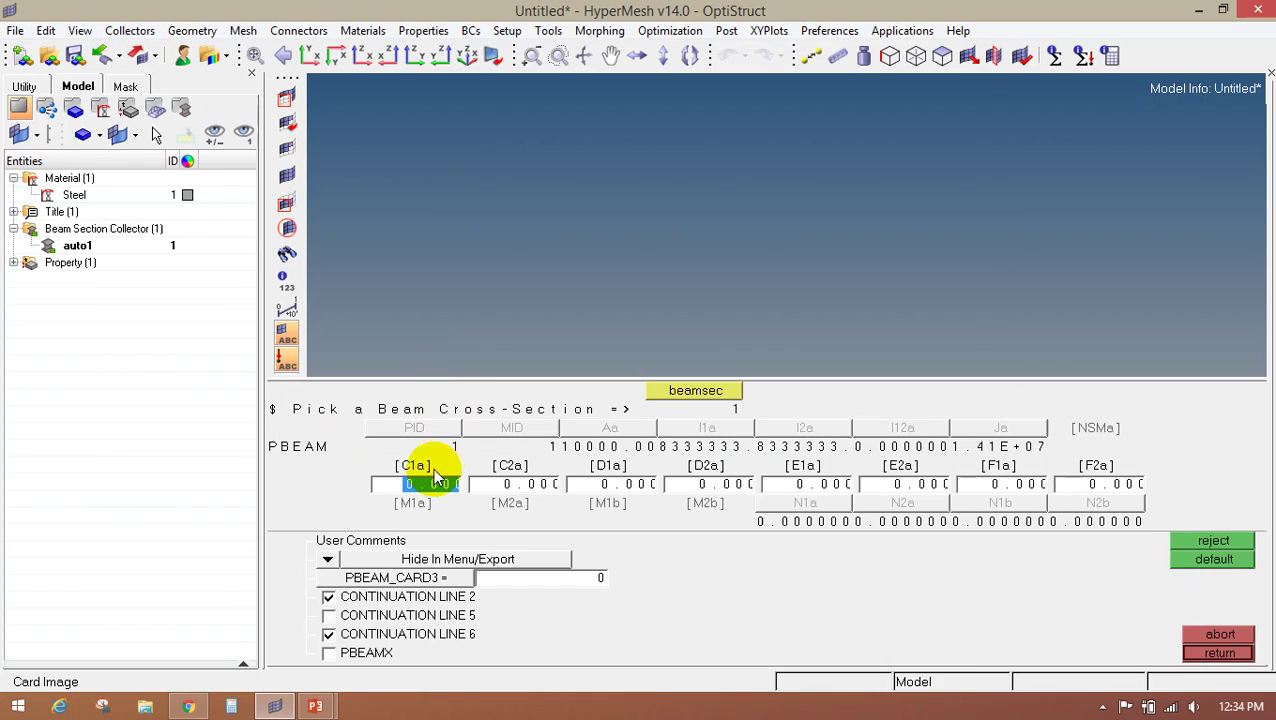
Enter the PBEAM stress recovery values C1a 50, D2a 50, E1a -50 and F2a -50, and finish editing the property
type("50")
key("Tab")
key("Tab")
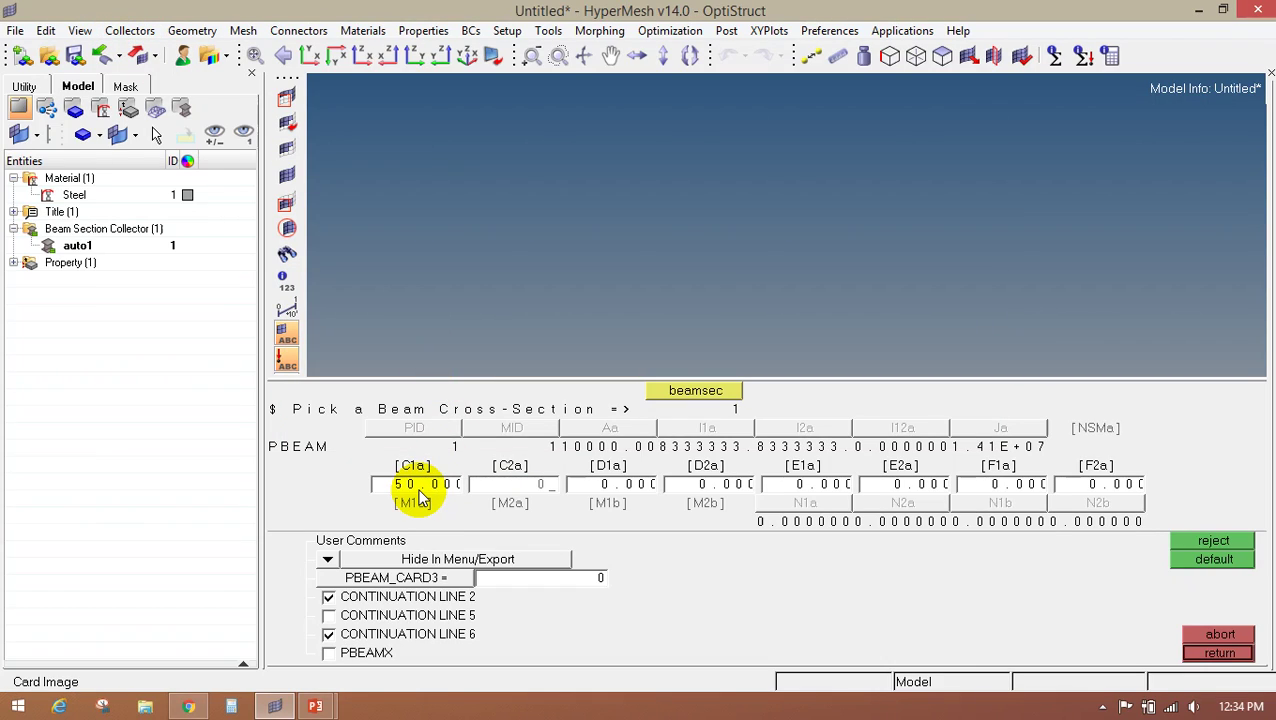
key("Tab")
type("50")
key("Tab")
type("-50")
key("Tab")
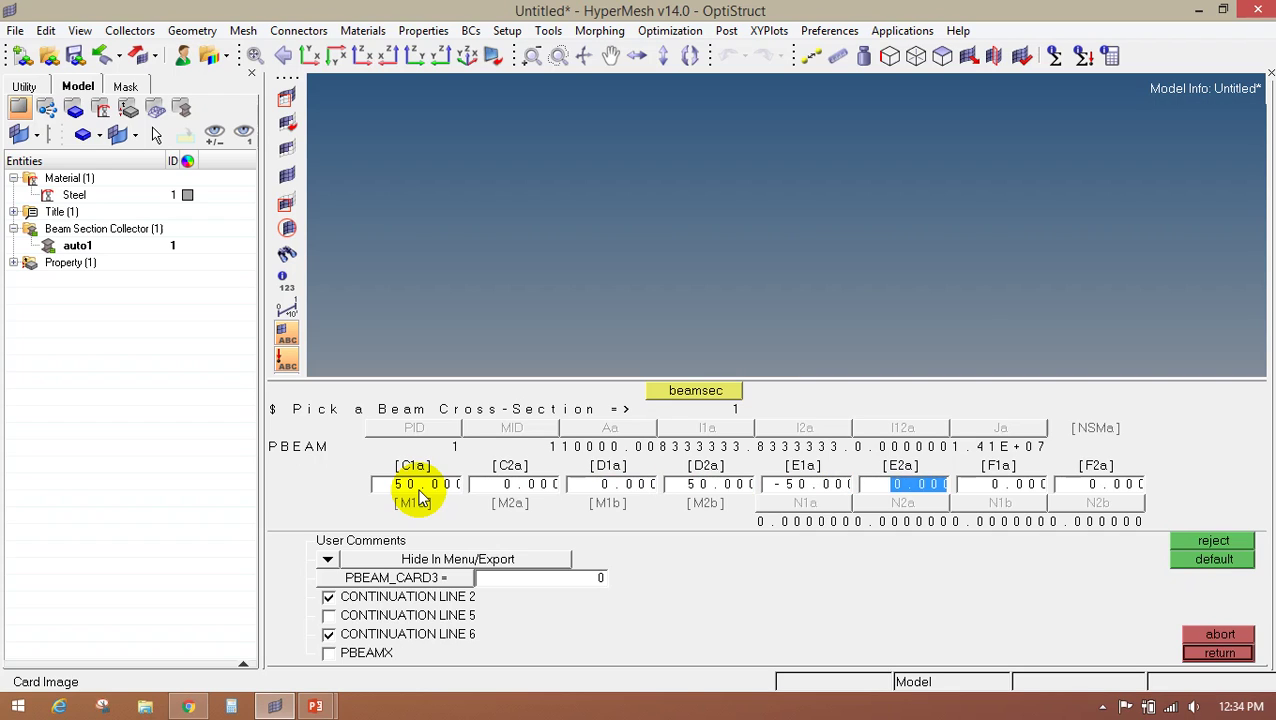
key("Tab")
key("Tab")
type("-50")
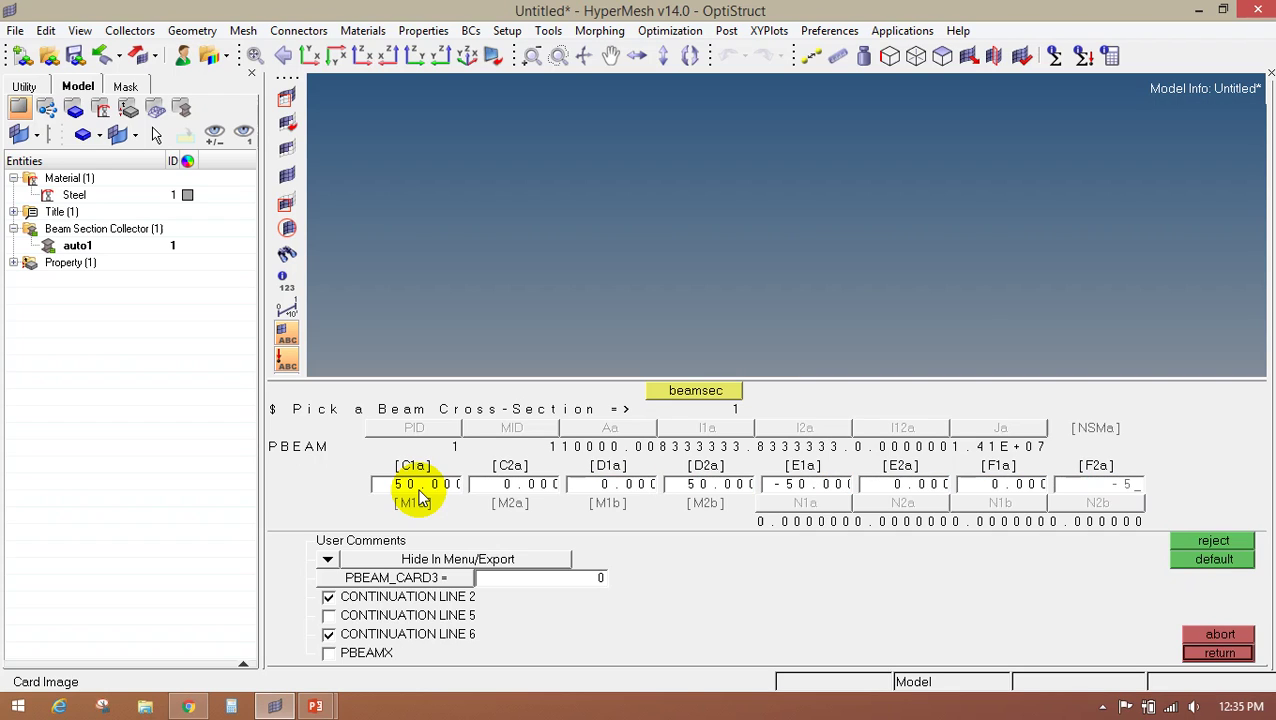
left_click(1200, 655)
left_click(1200, 656)
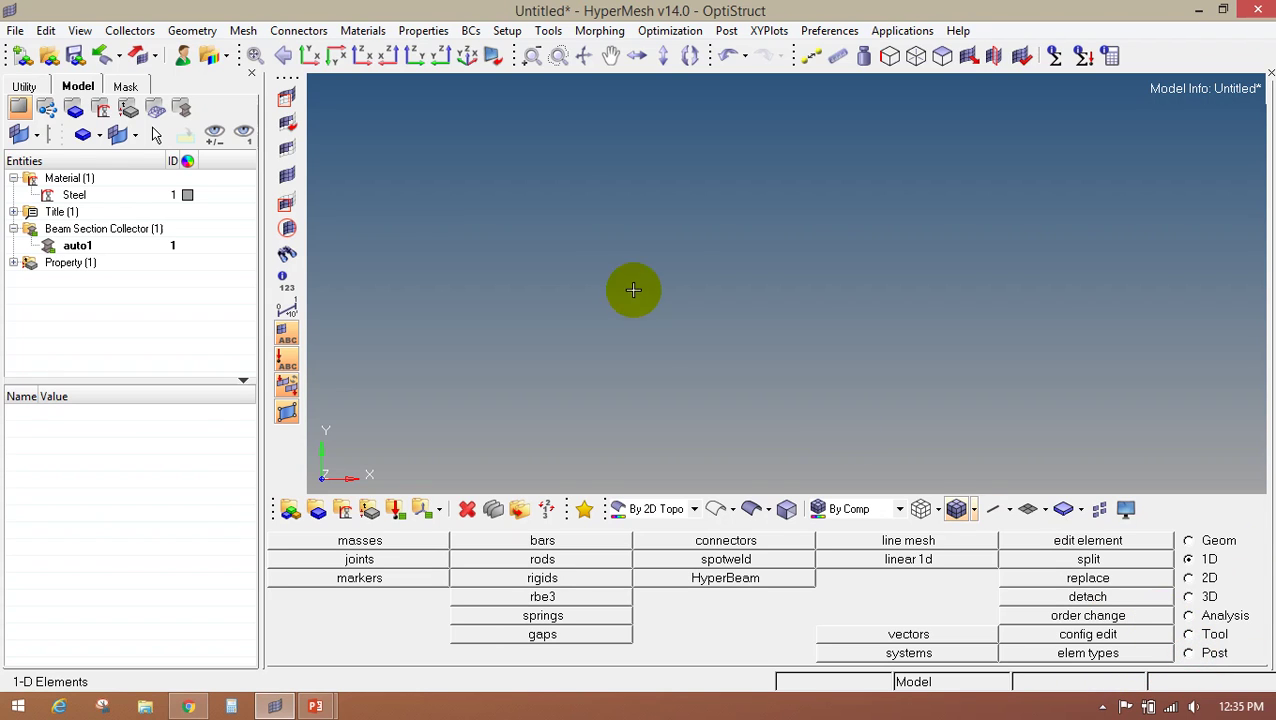
left_click(13, 262)
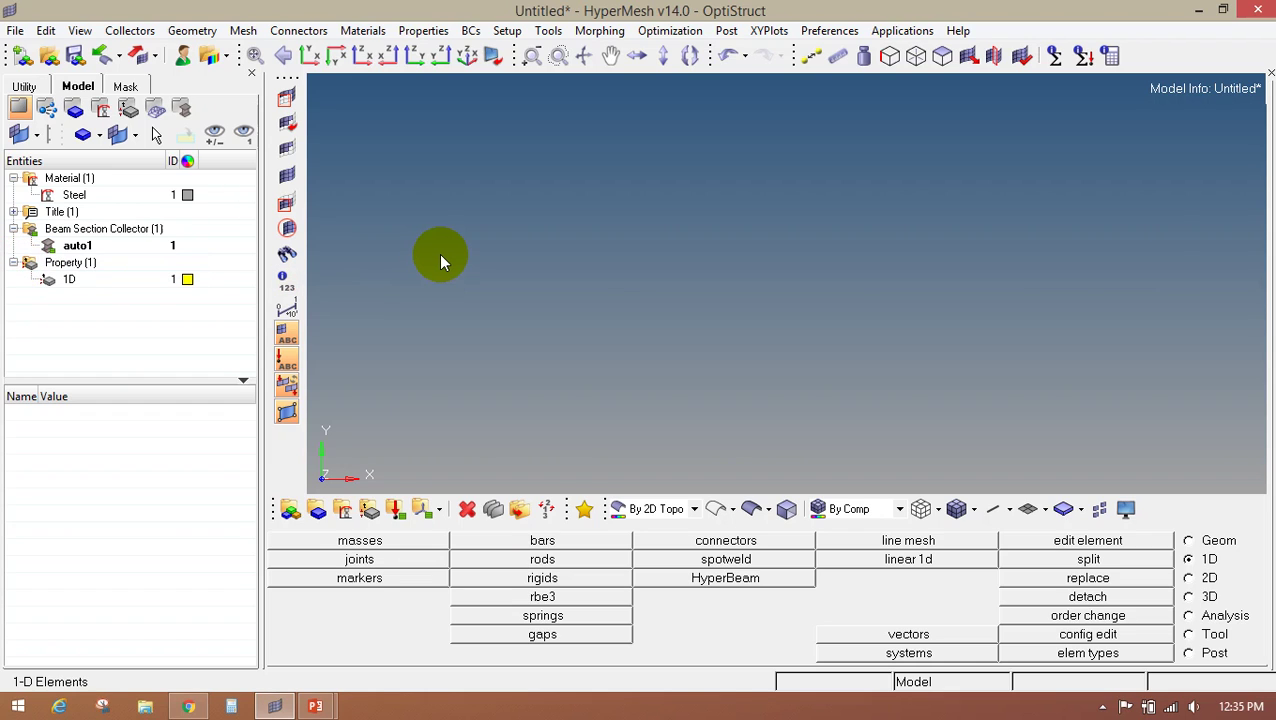
Create a magenta component named Truss with no card image and property 1D assigned
left_click(318, 512)
left_click(557, 544)
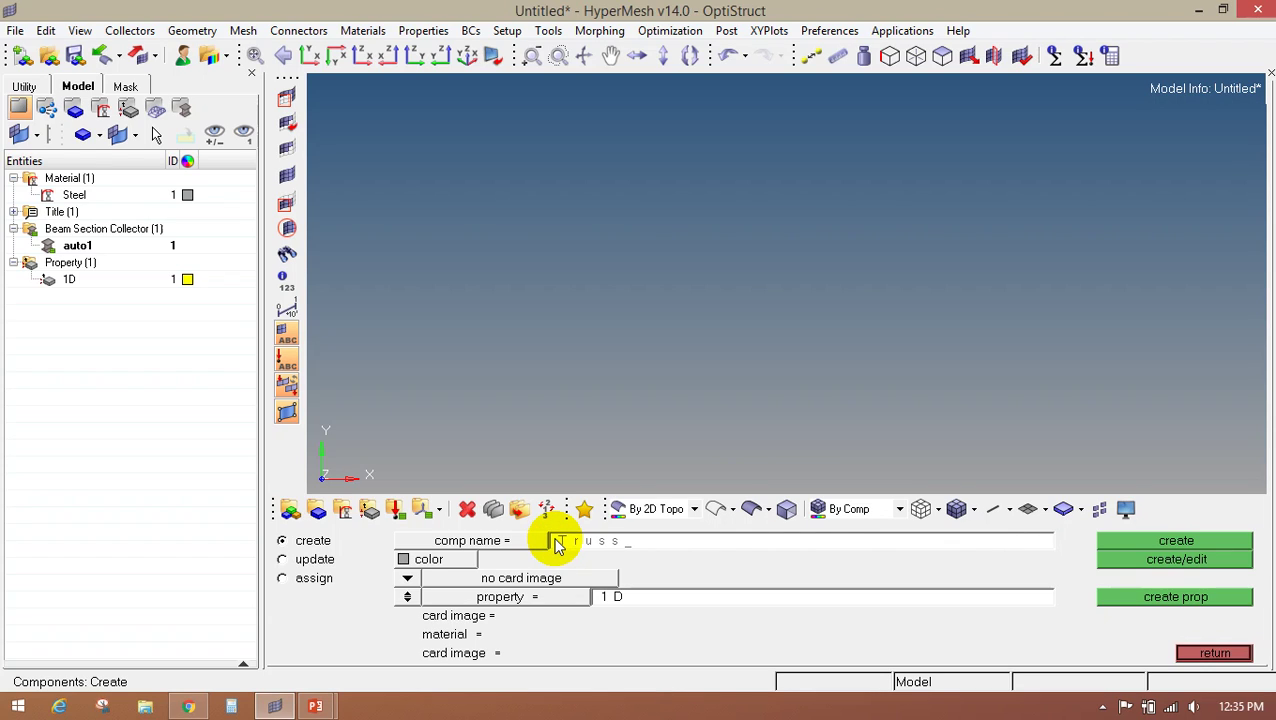
left_click(435, 559)
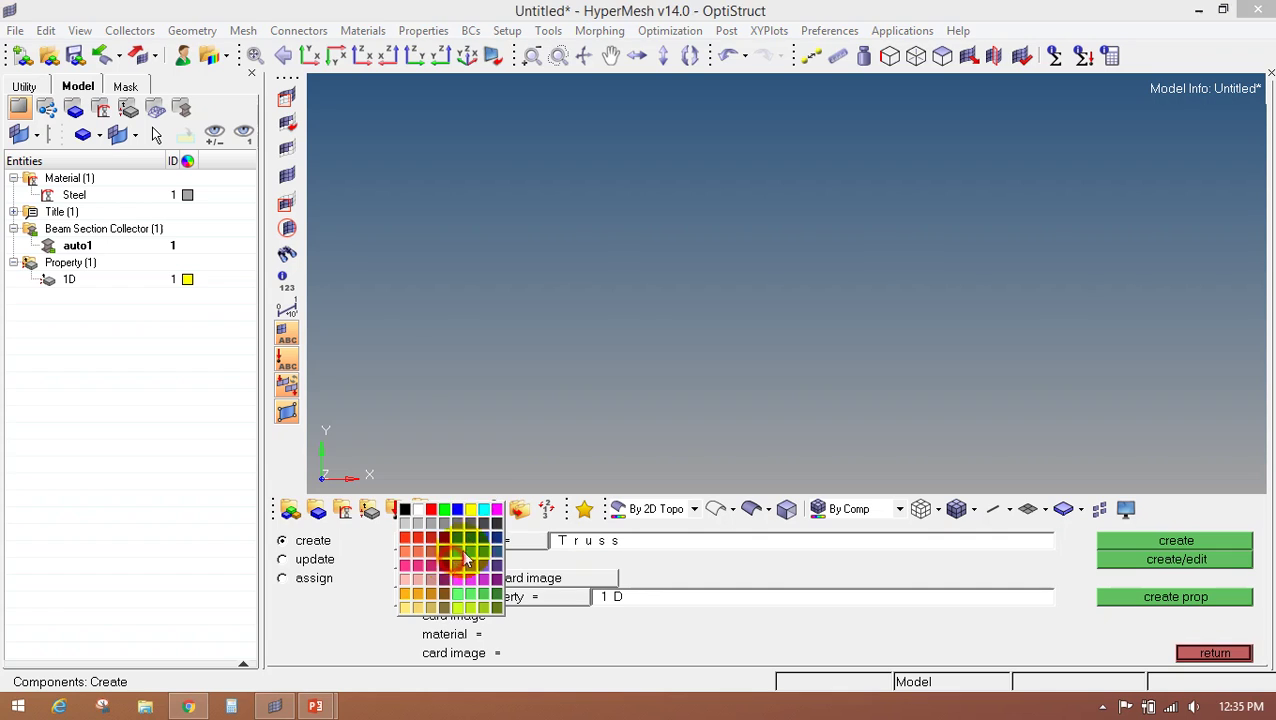
left_click(499, 513)
left_click(440, 597)
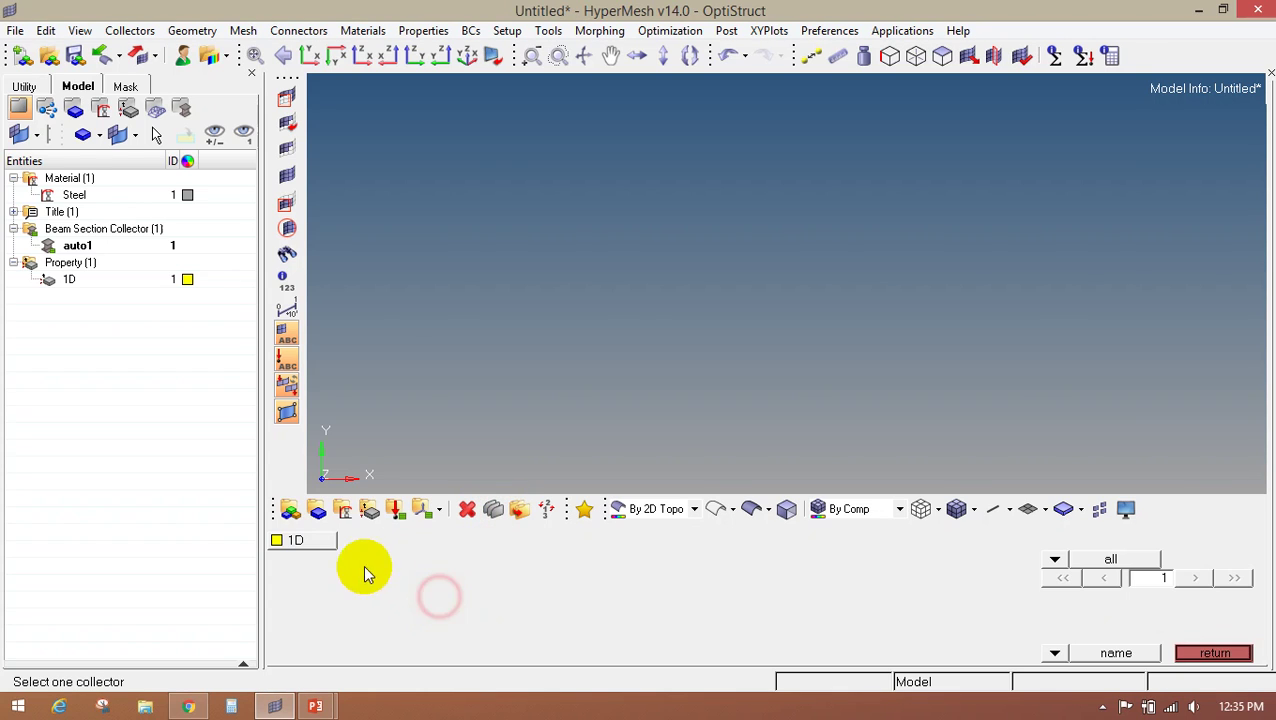
left_click(326, 552)
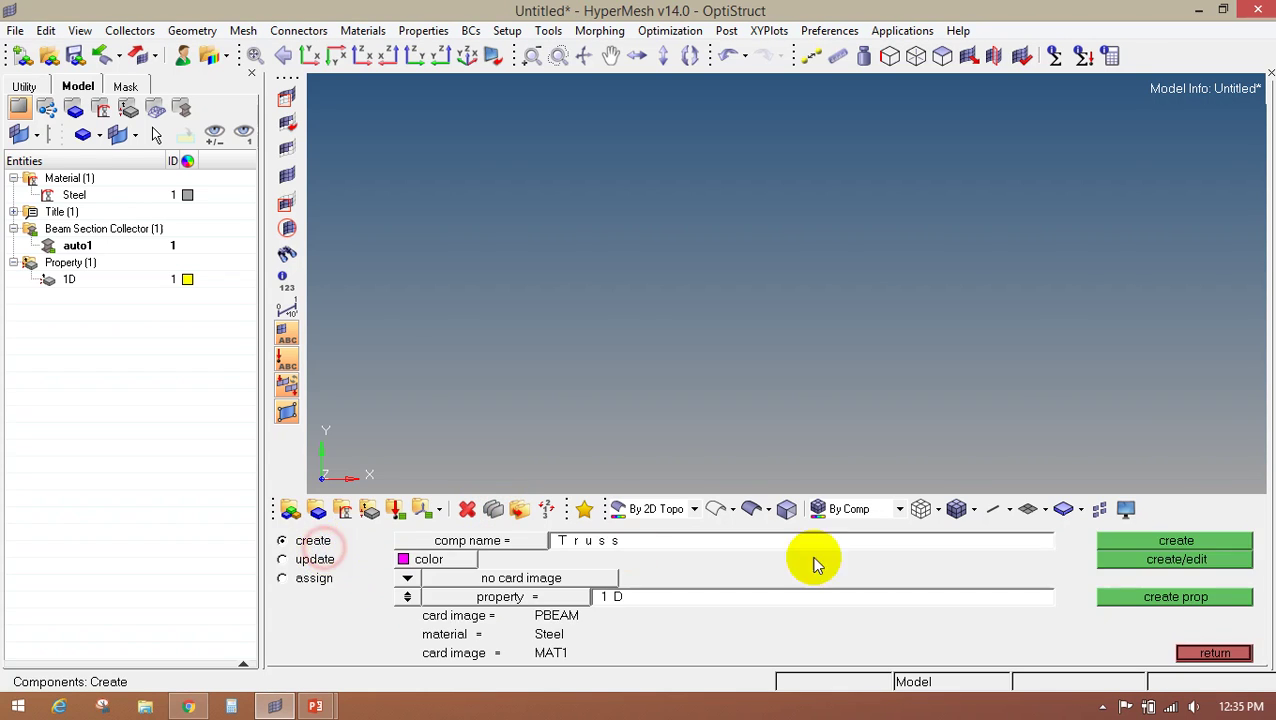
left_click(1121, 543)
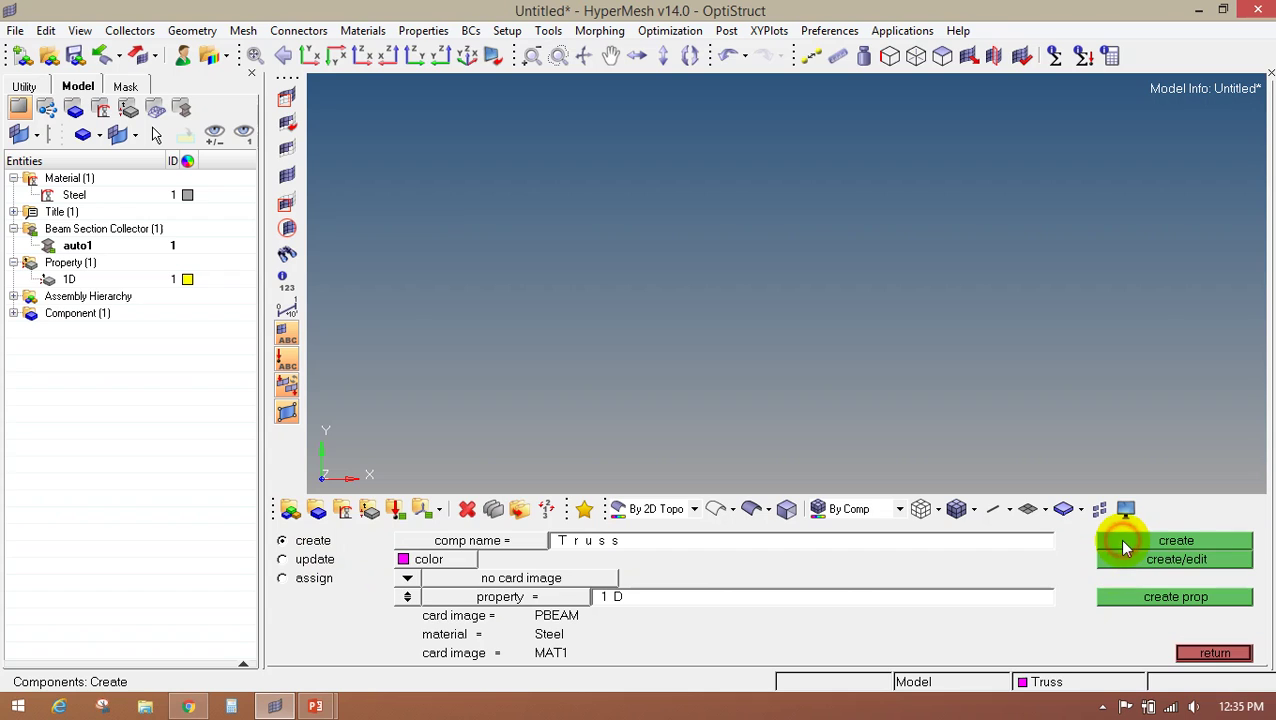
left_click(1211, 653)
left_click(13, 313)
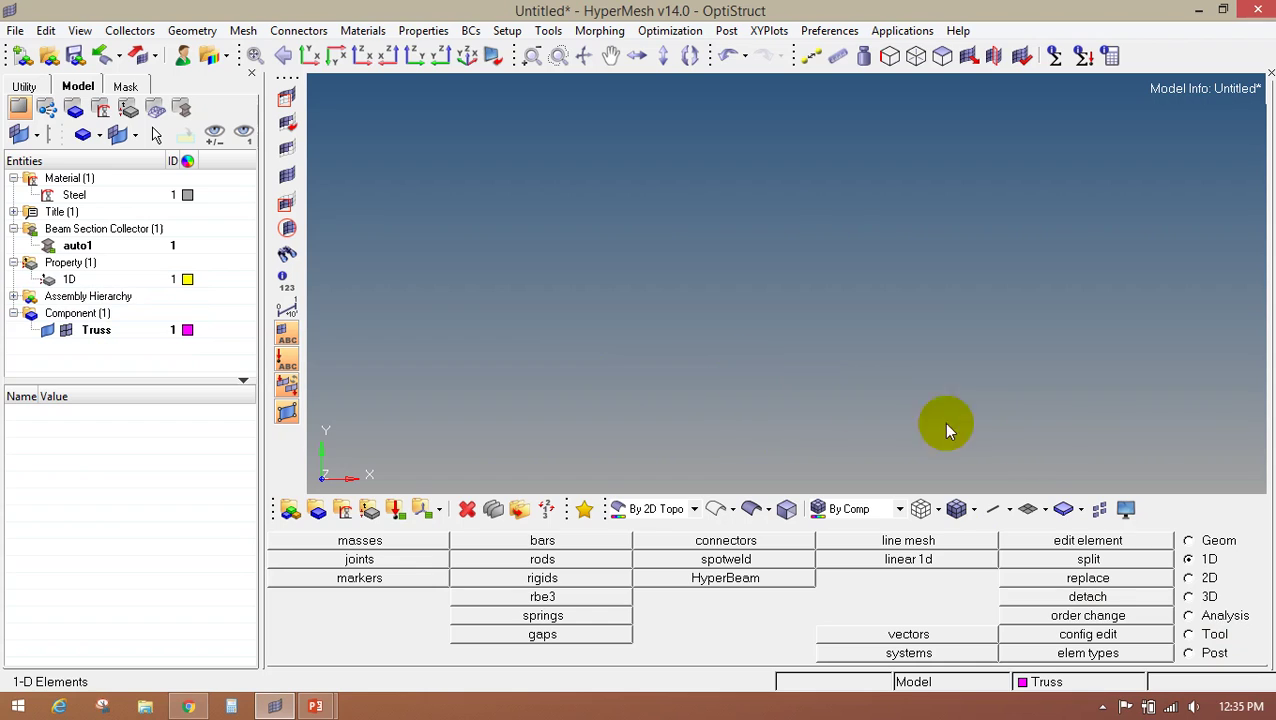
Start creating nodes by XYZ coordinates, switch to PowerPoint to check the truss dimensions on the Problem Statement slide, and return to HyperMesh
left_click(1190, 541)
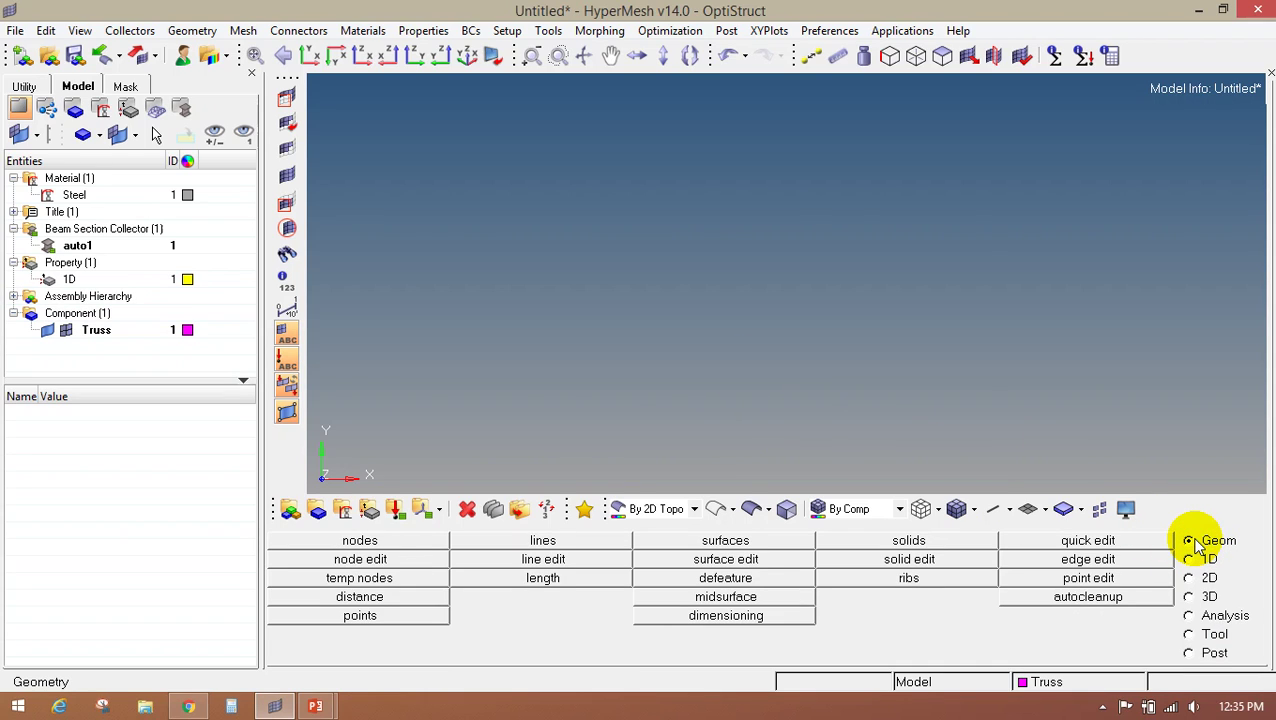
left_click(350, 541)
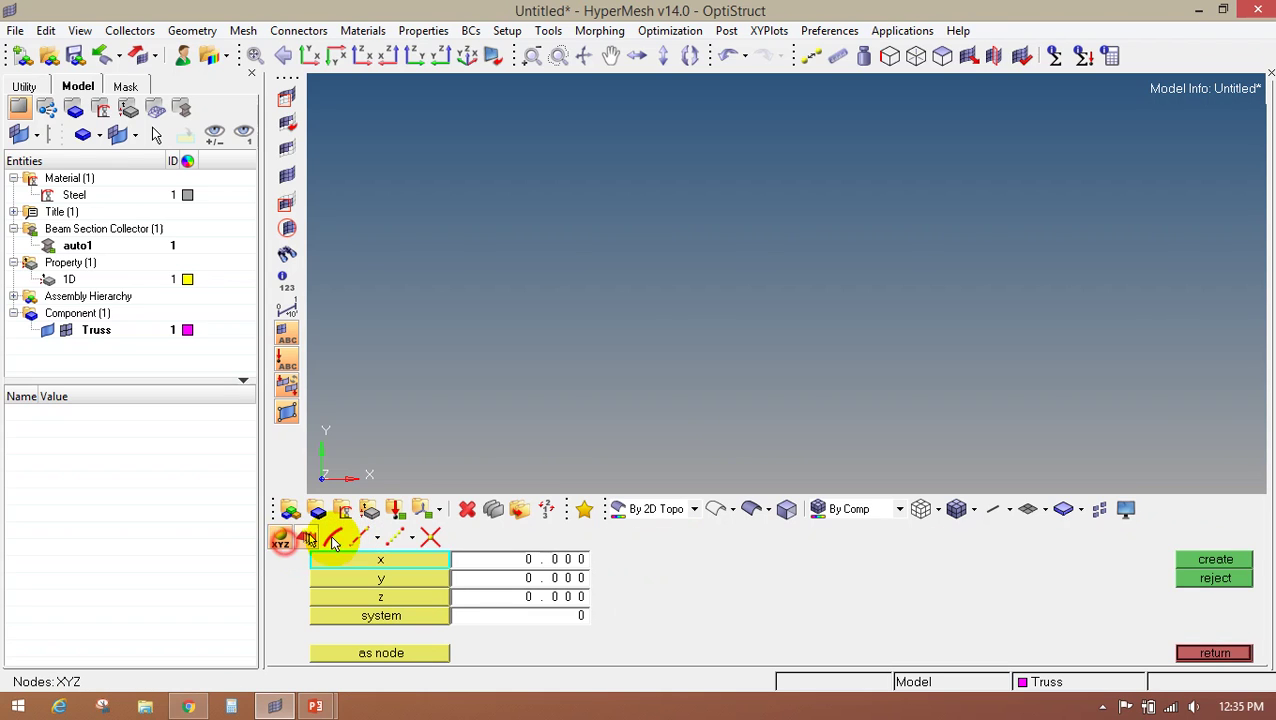
left_click(533, 560)
mouse_move(313, 705)
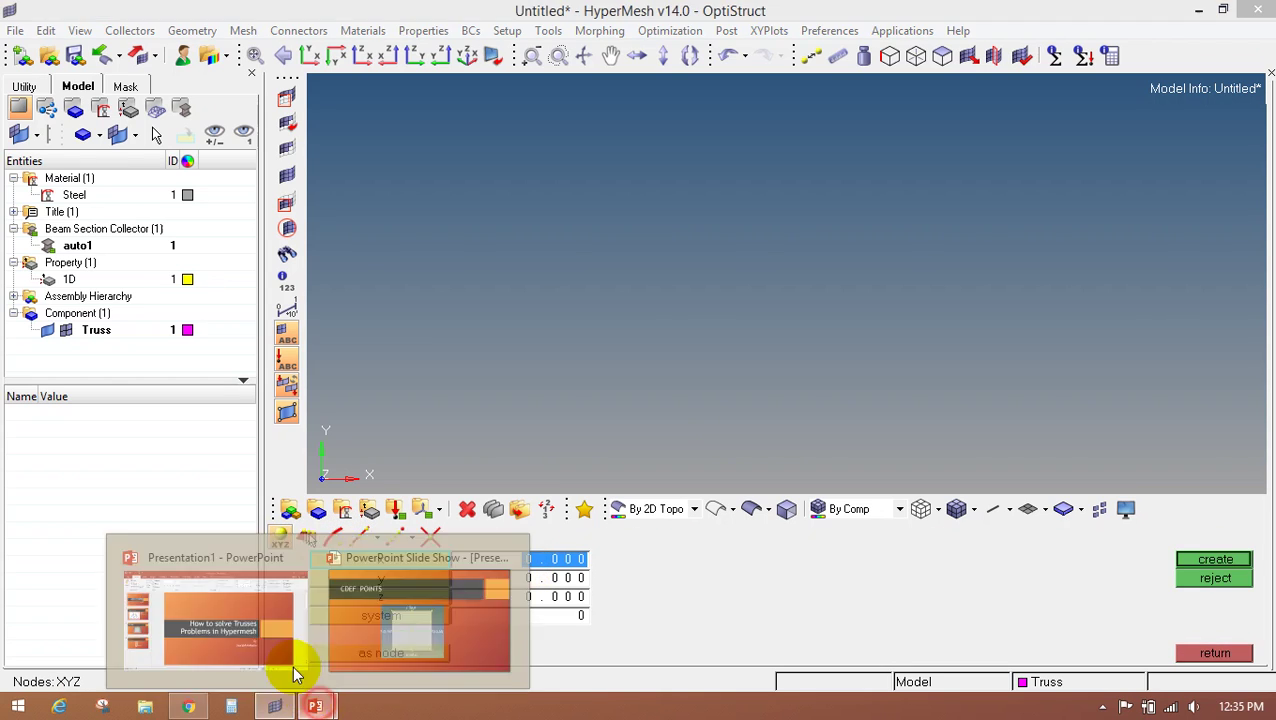
left_click(263, 629)
left_click(139, 308)
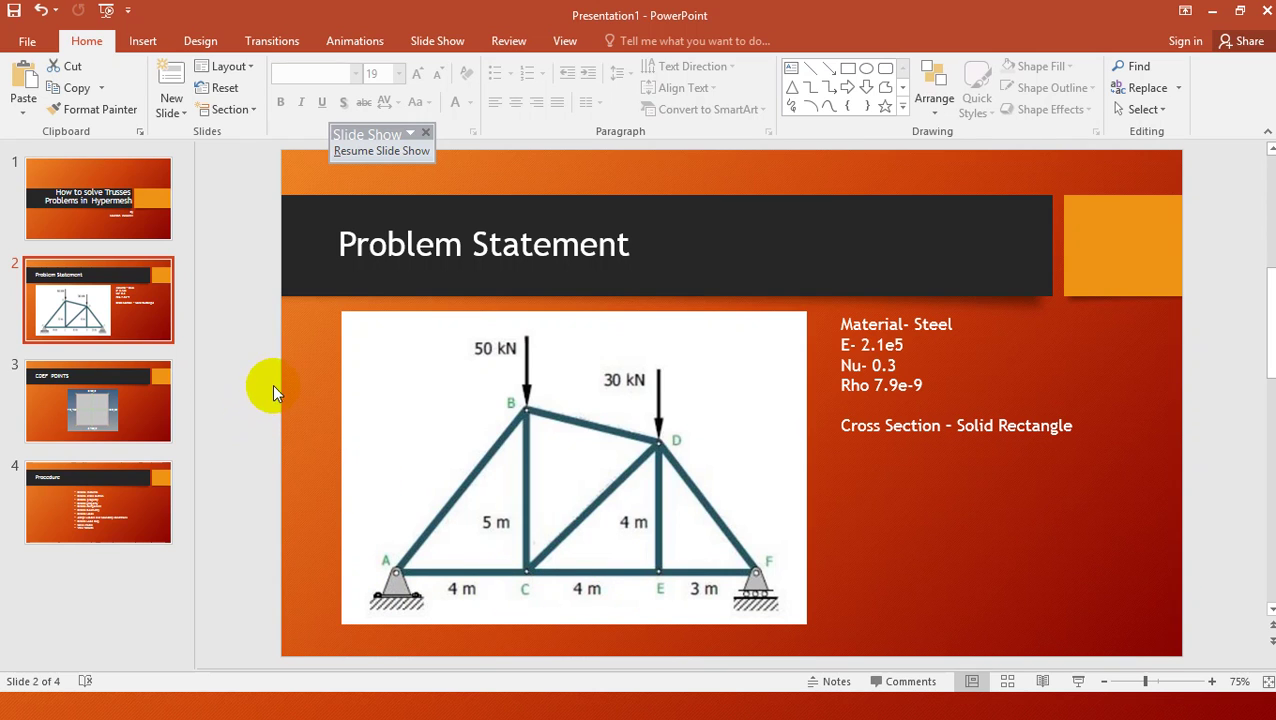
key("alt+Tab")
Create the four bottom chord nodes at x 0, 4000, 8000 and 11000, with y and z at 0
left_click(466, 557)
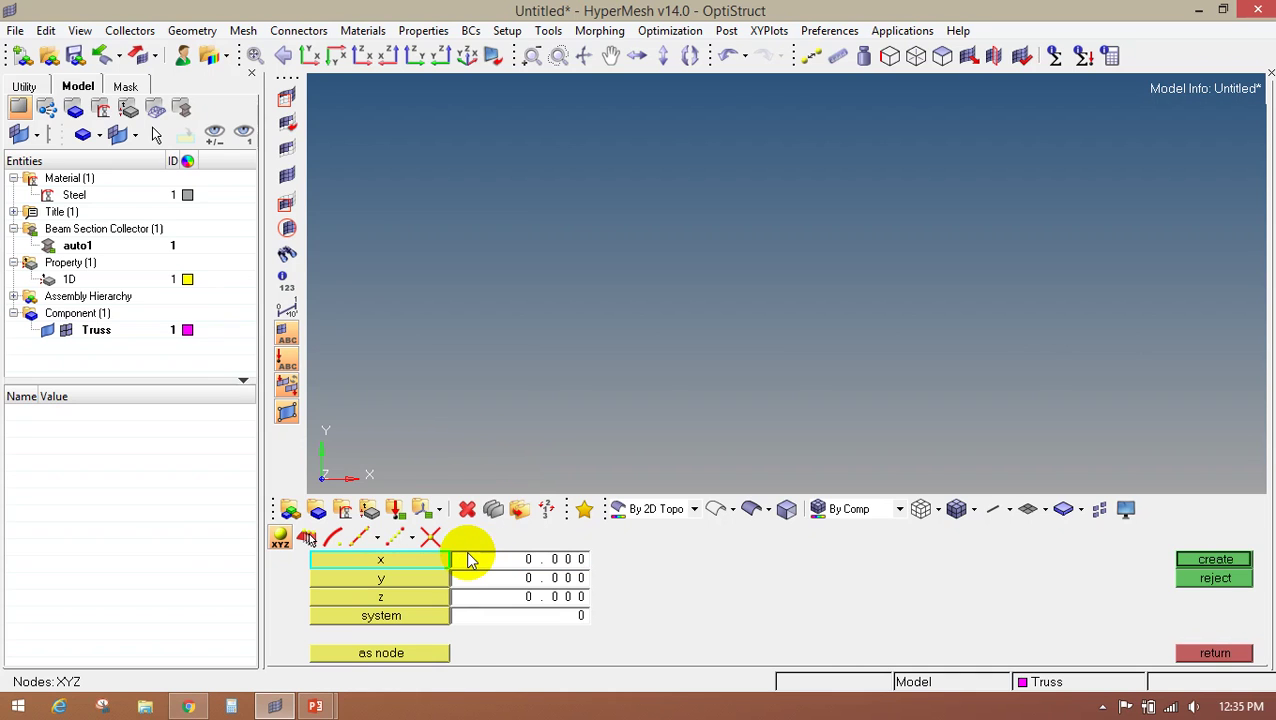
left_click(1188, 565)
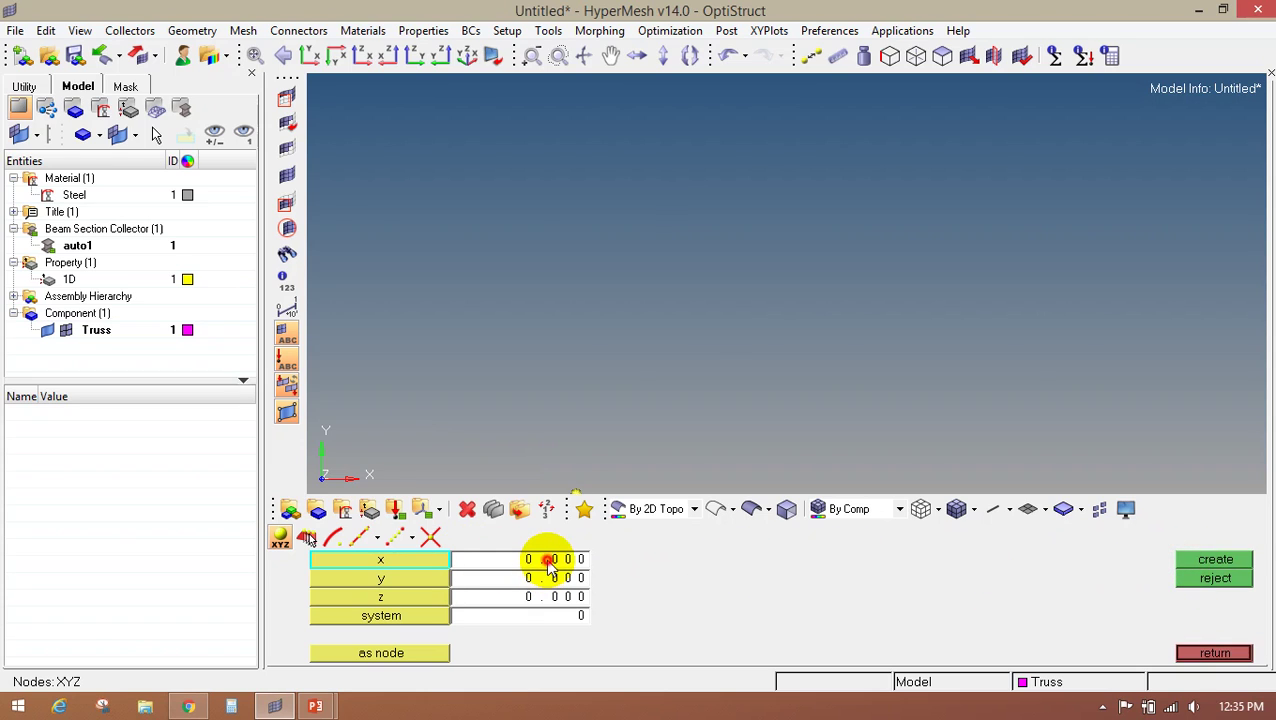
left_click(552, 561)
type("400")
left_click(1190, 560)
left_click(566, 562)
type("800")
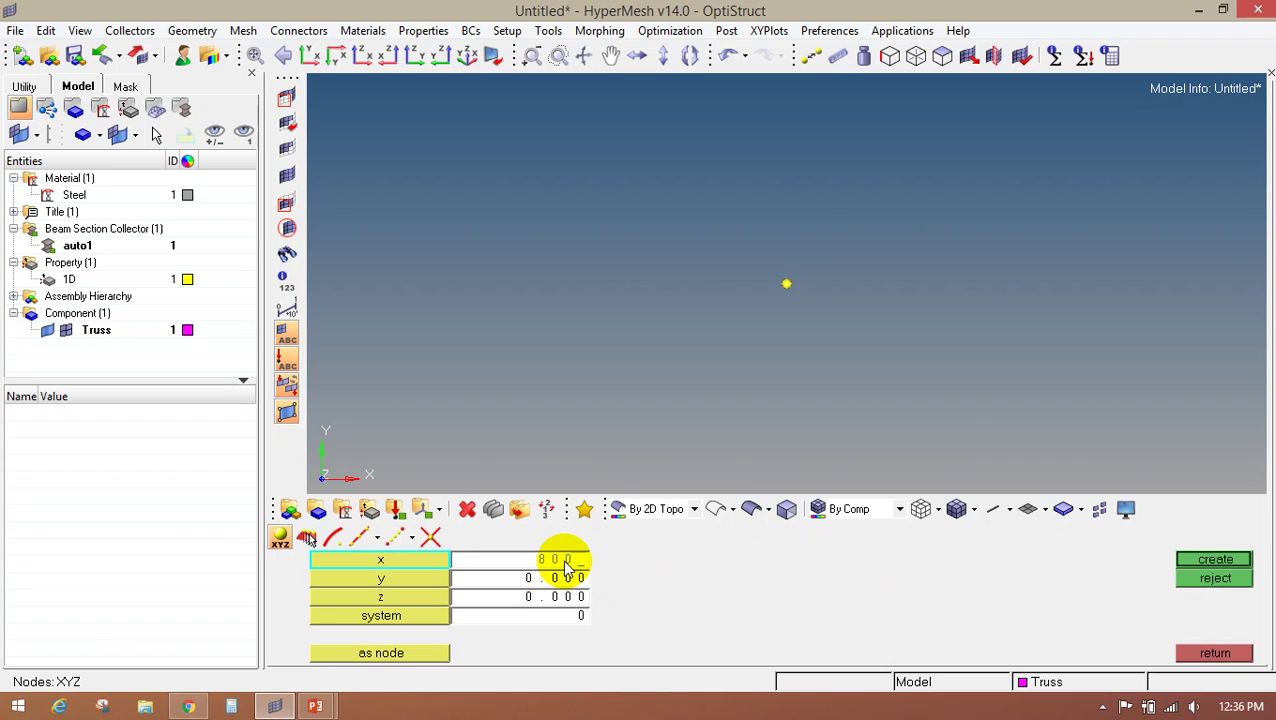
left_click(1213, 558)
left_click(500, 563)
type("11000.000")
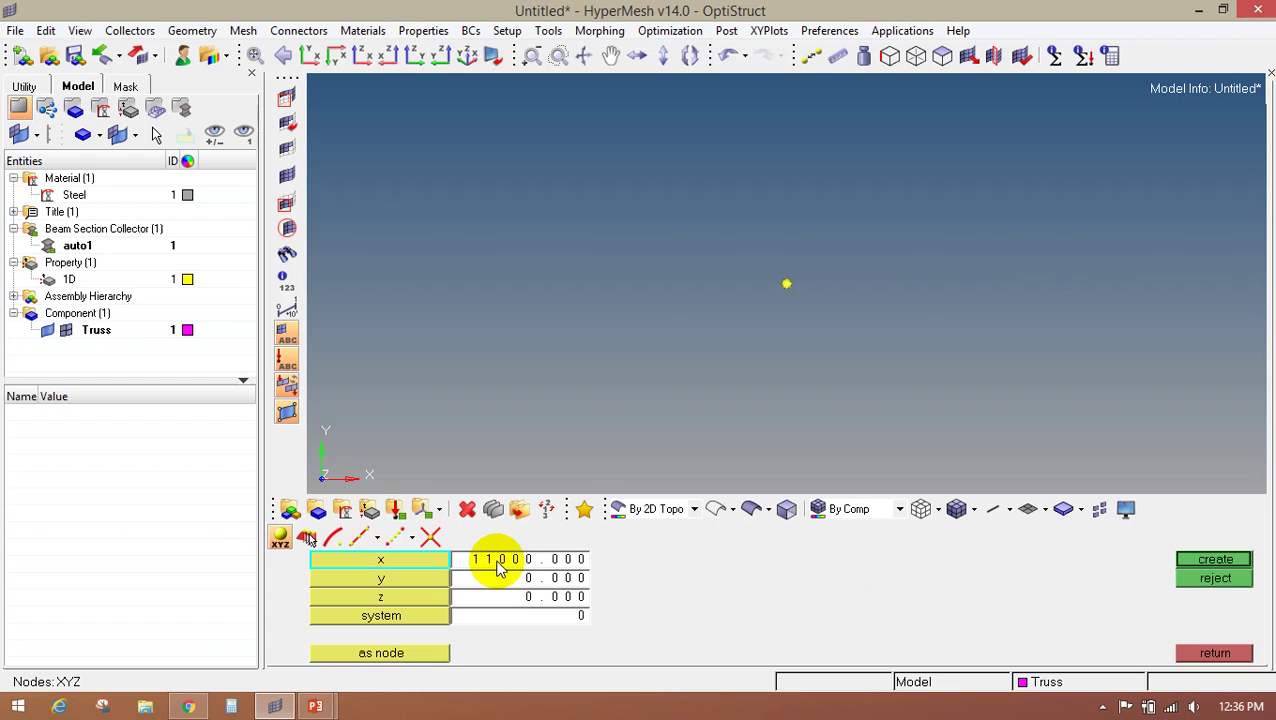
left_click(1213, 558)
Create the higher top node of the truss at x 4000, y 5000, z 0
left_click(503, 563)
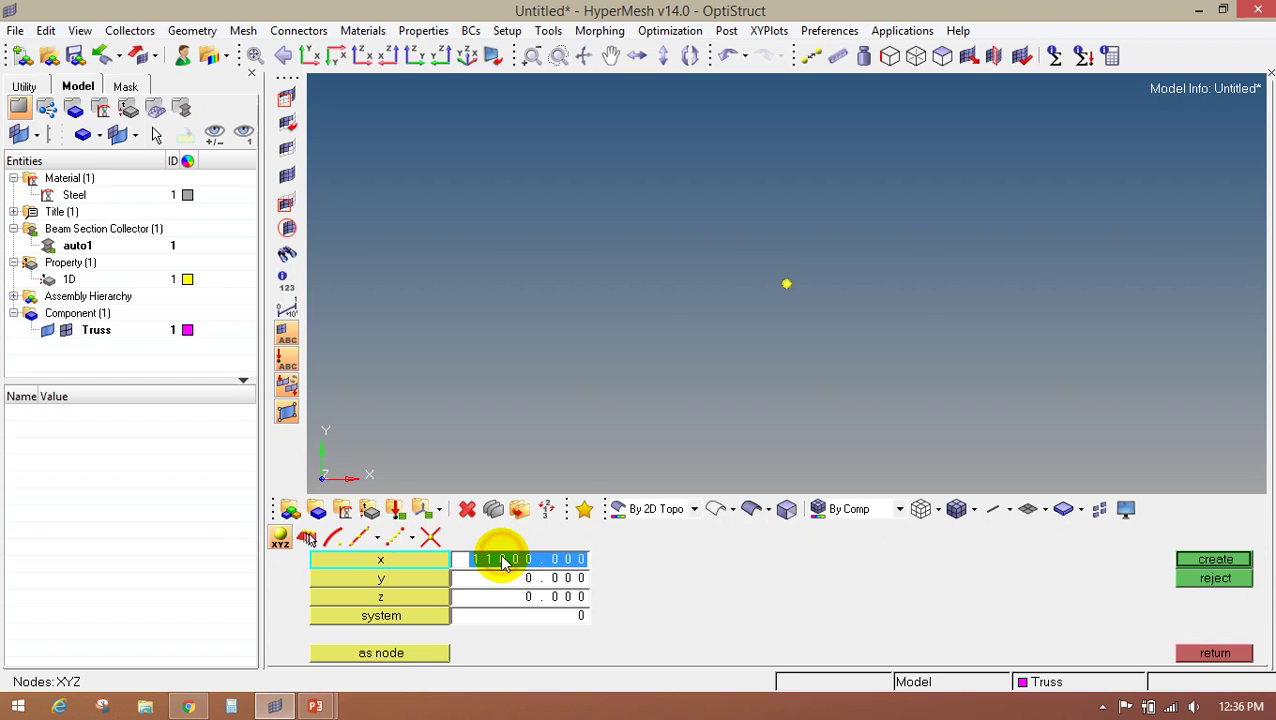
type("4000")
key("Return")
left_click(509, 580)
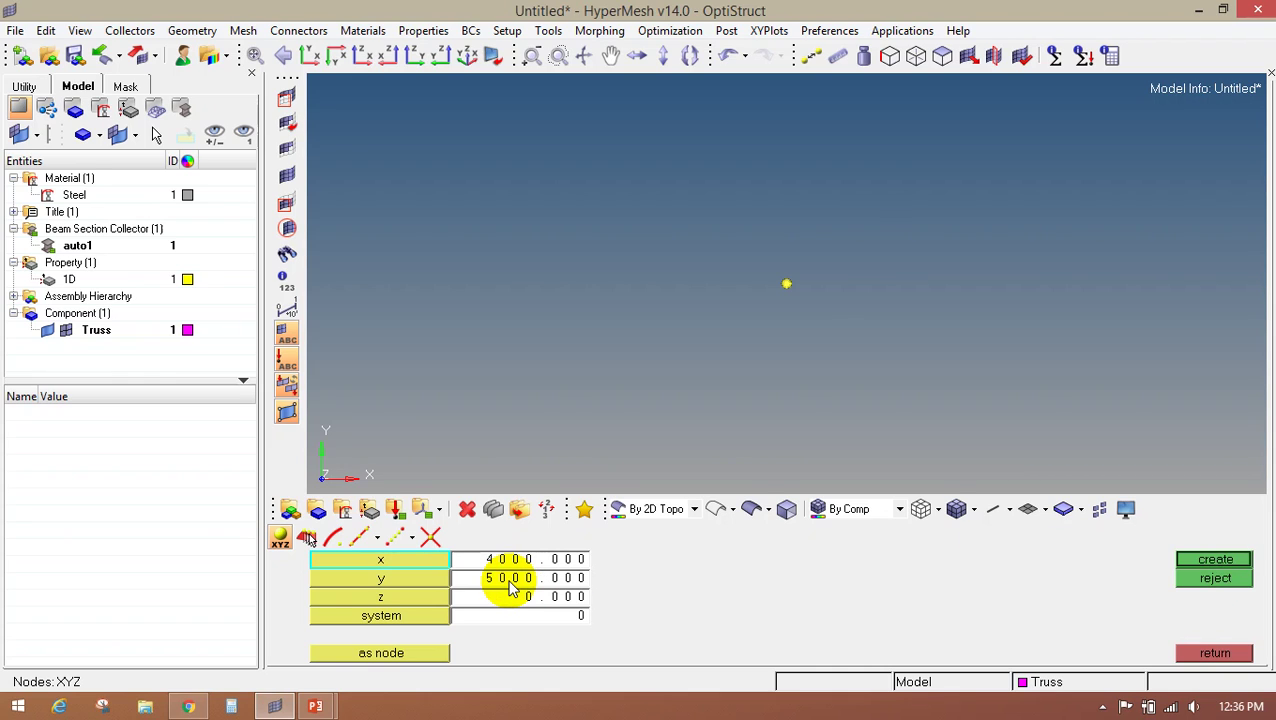
left_click(1213, 558)
Create the second top node at x 8000, y 4000, z 0, and finish node creation with all nodes in view
left_click(519, 563)
type("8000")
key("Return")
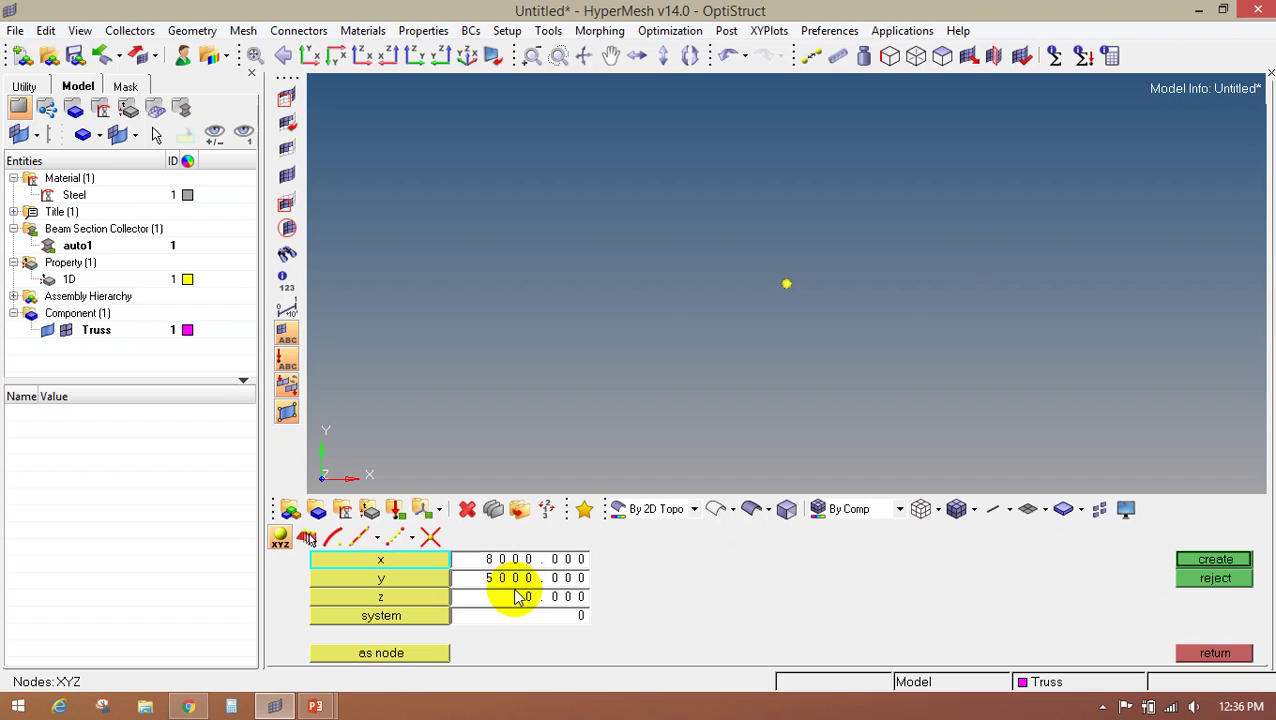
left_click(516, 581)
type("400")
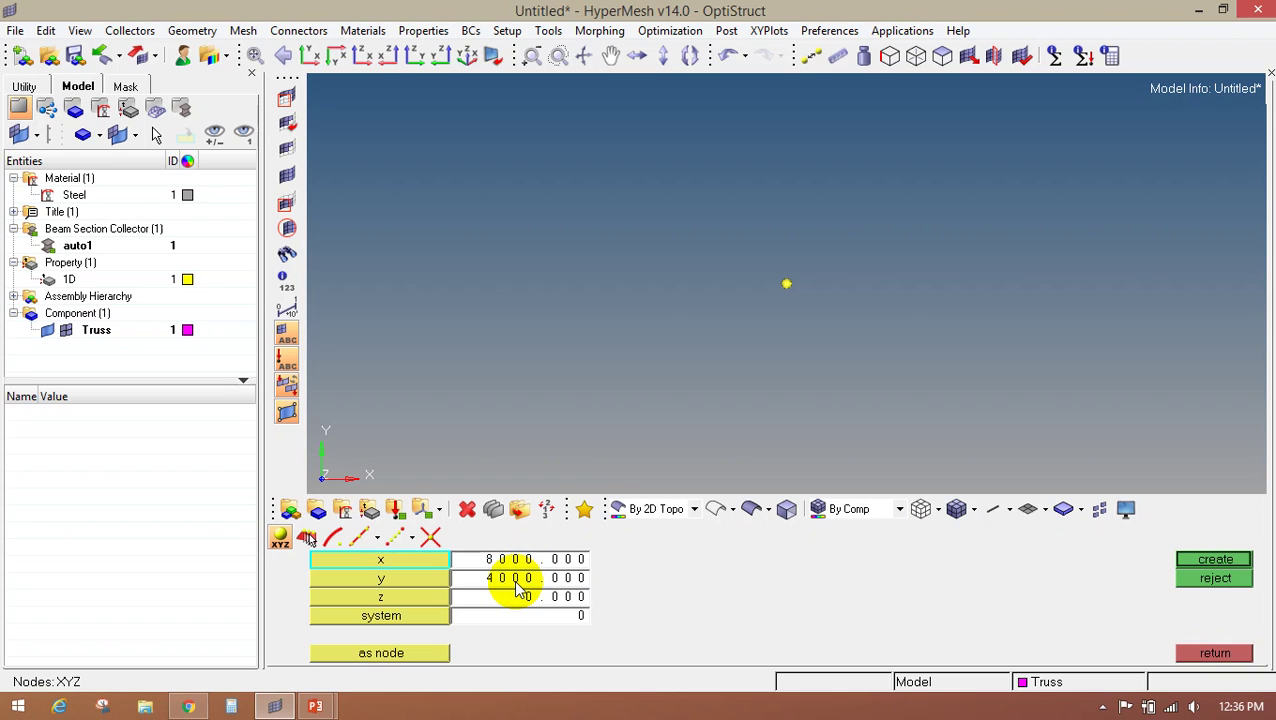
left_click(1232, 560)
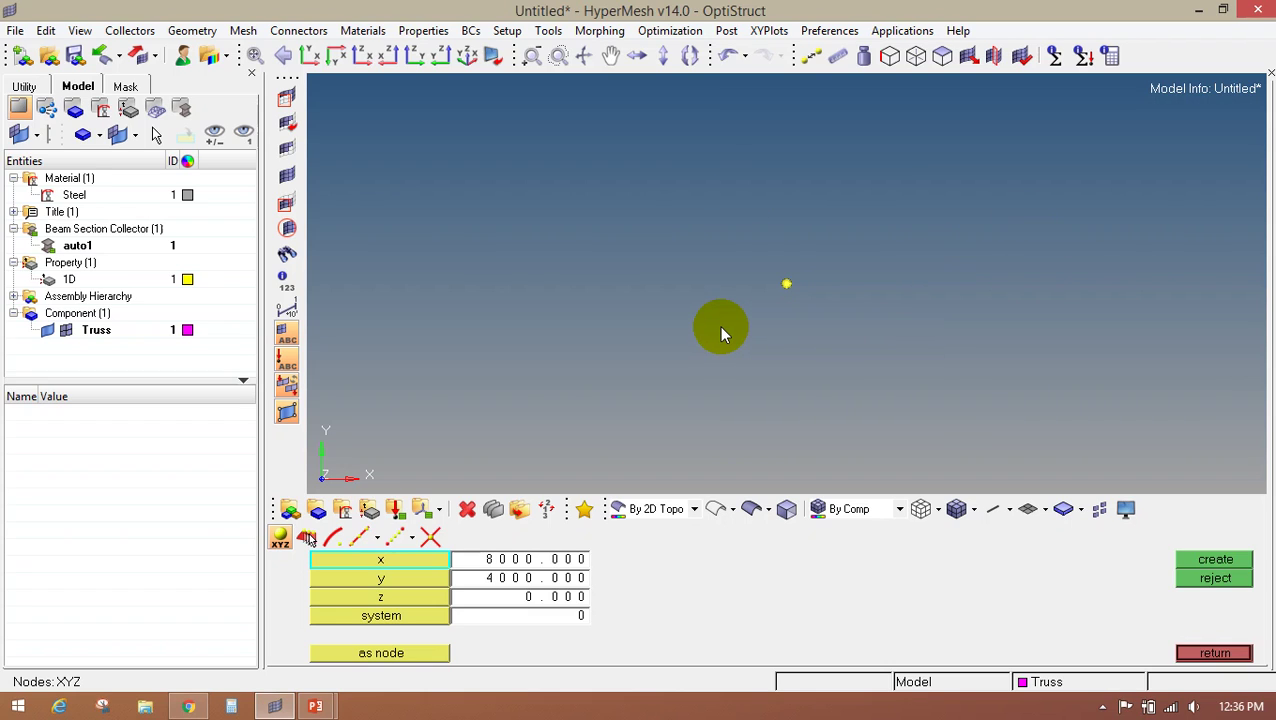
scroll(720, 326, "down", 1)
right_click_drag(720, 326, 707, 298, "ctrl")
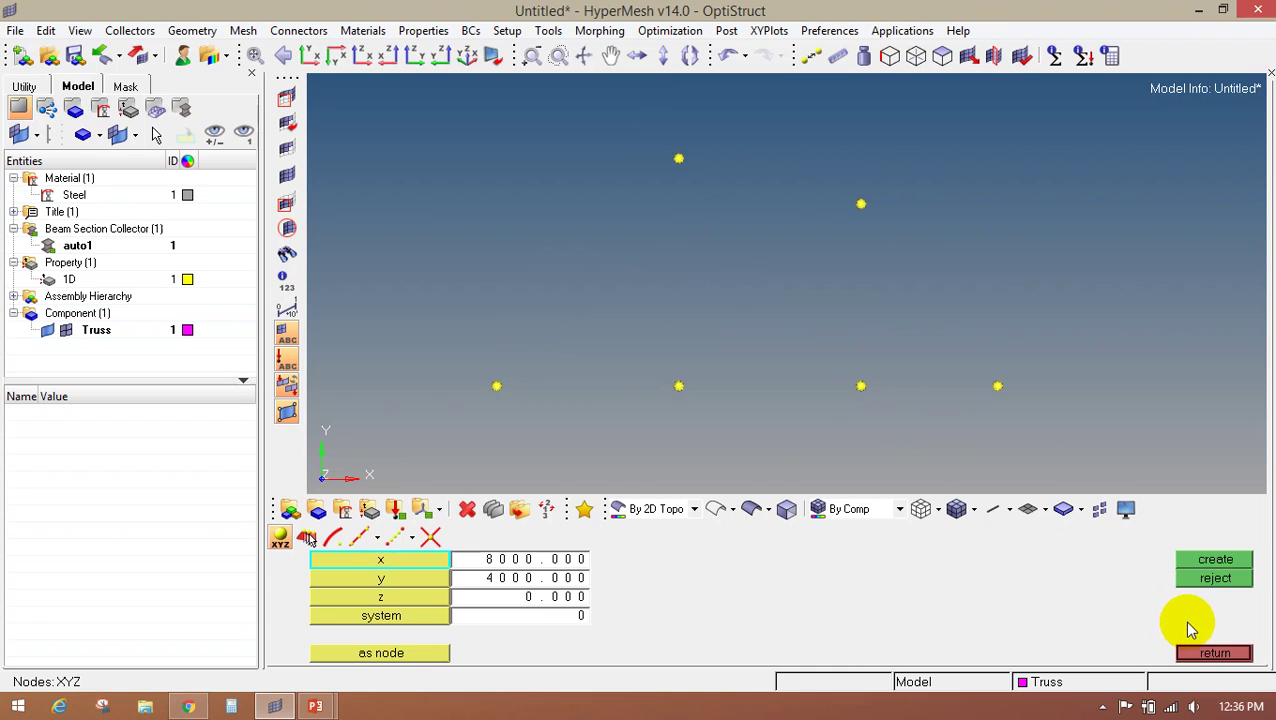
left_click(1212, 653)
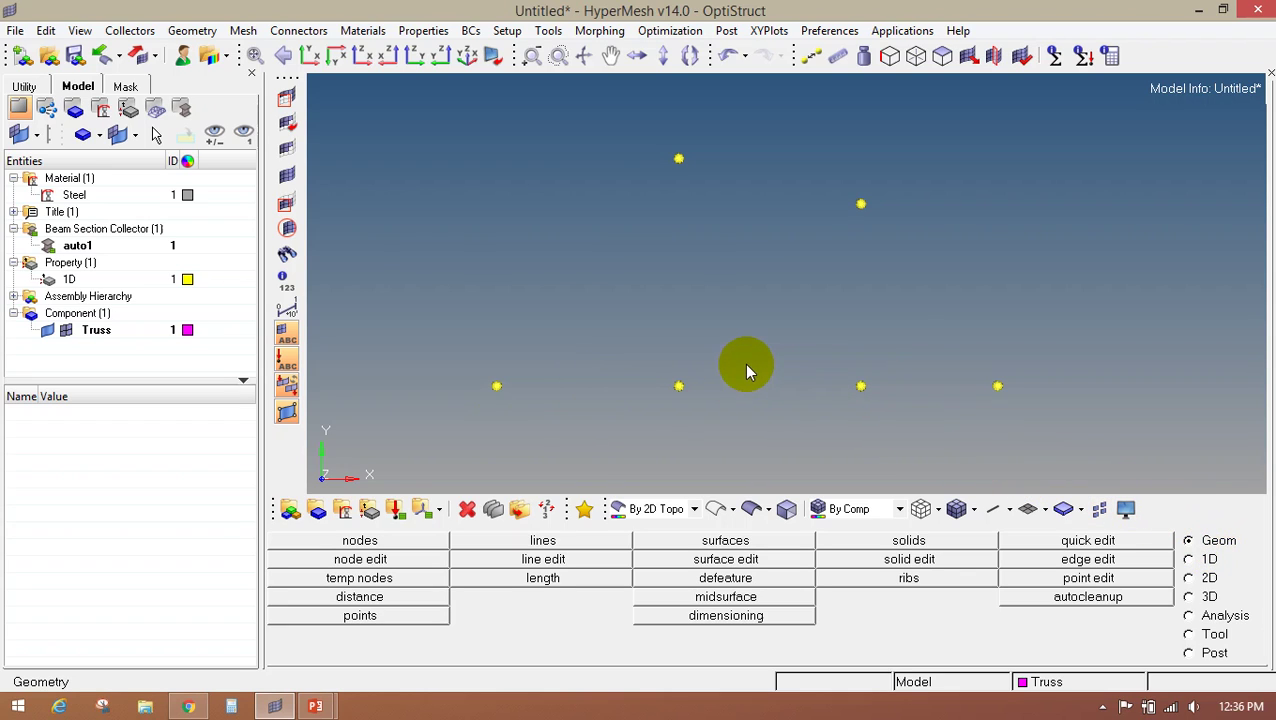
Set up bar2 element creation with property 1D, element type CBEAM and y-axis orientation
left_click(1188, 559)
left_click(578, 545)
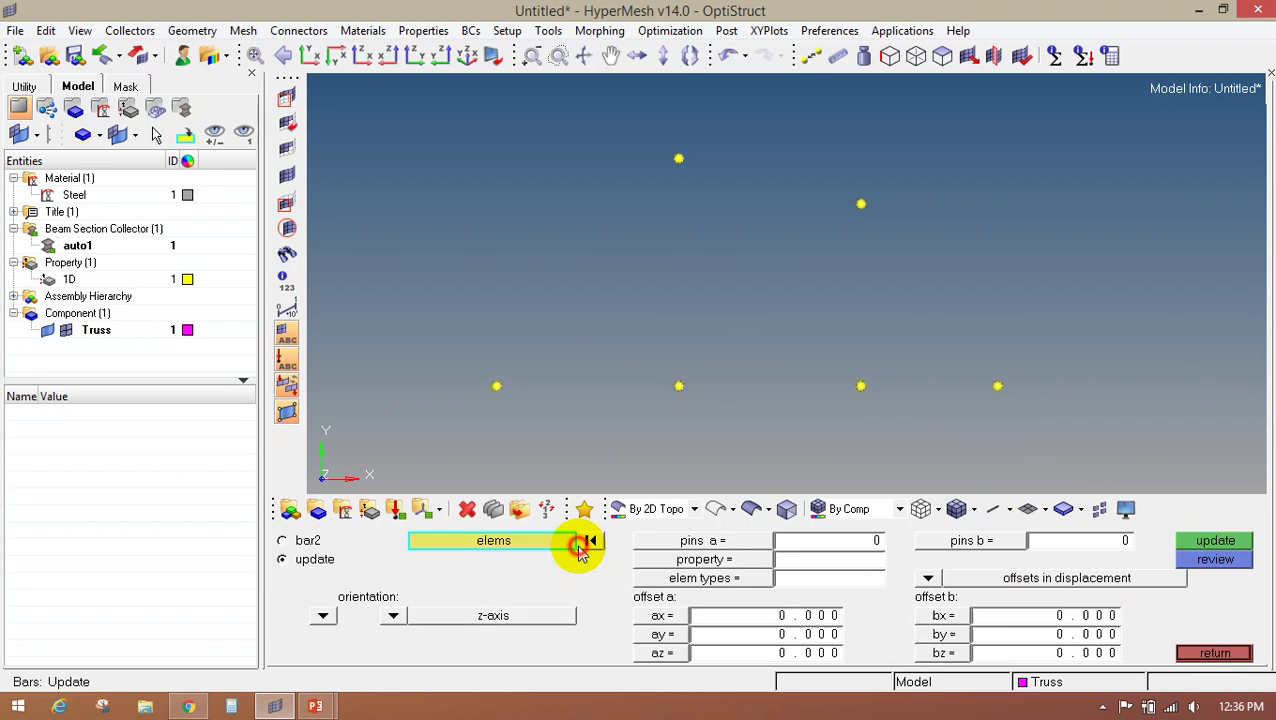
left_click(643, 565)
left_click(322, 546)
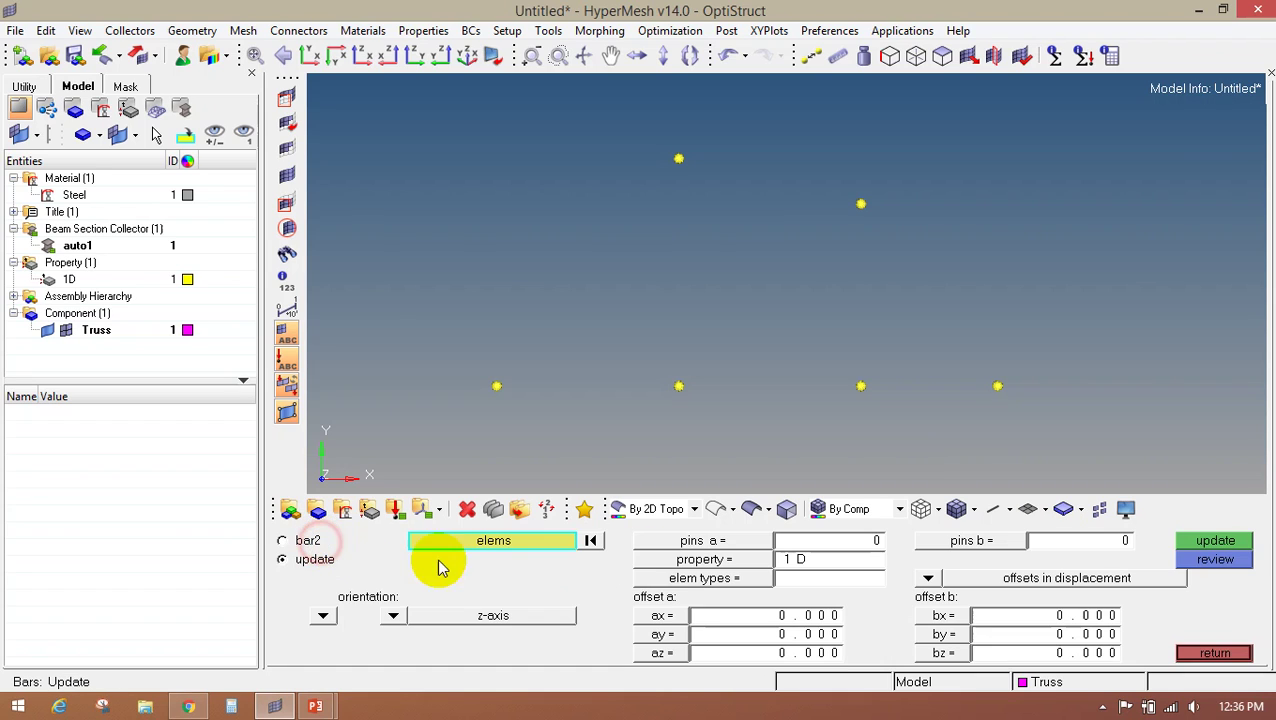
left_click(662, 584)
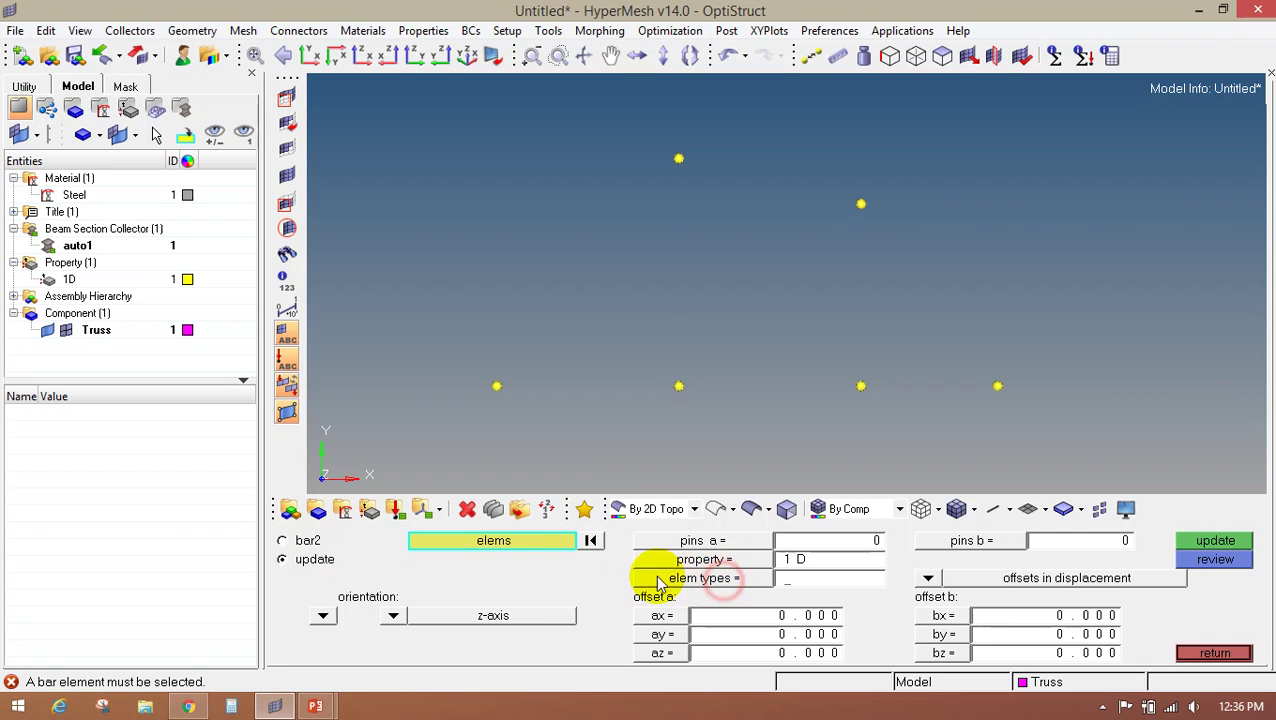
left_click(283, 541)
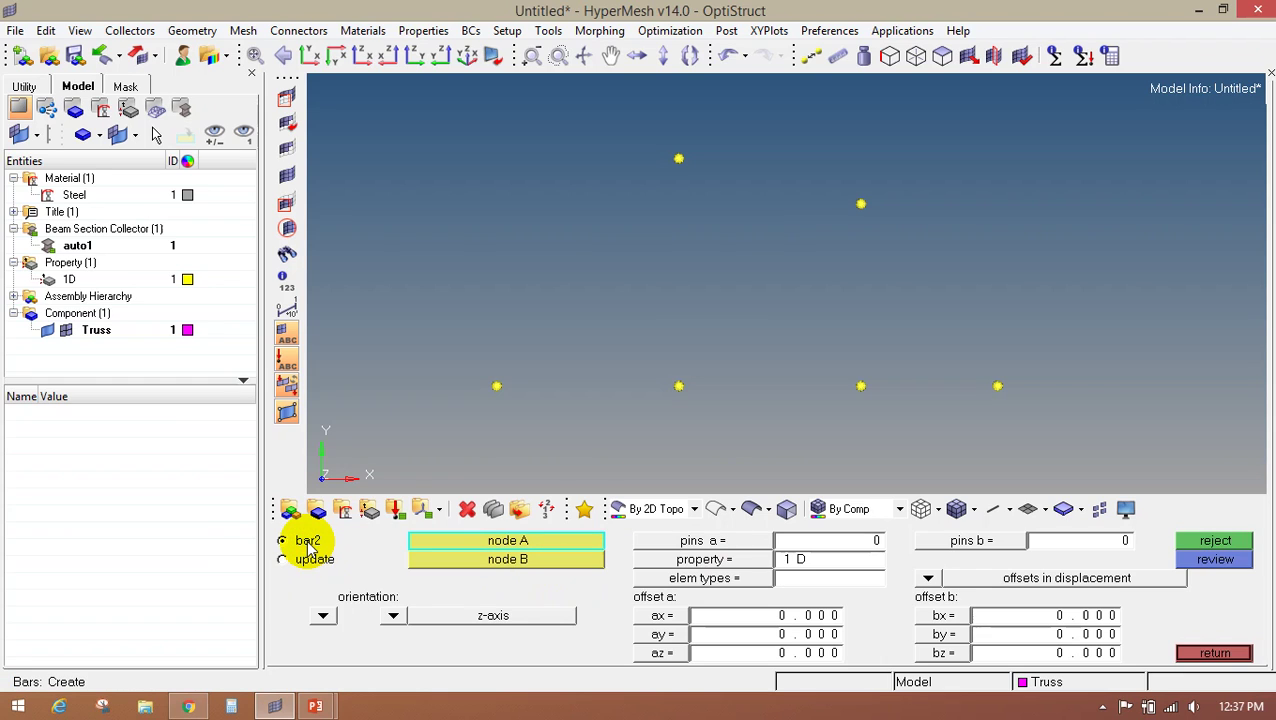
left_click(715, 559)
left_click(300, 540)
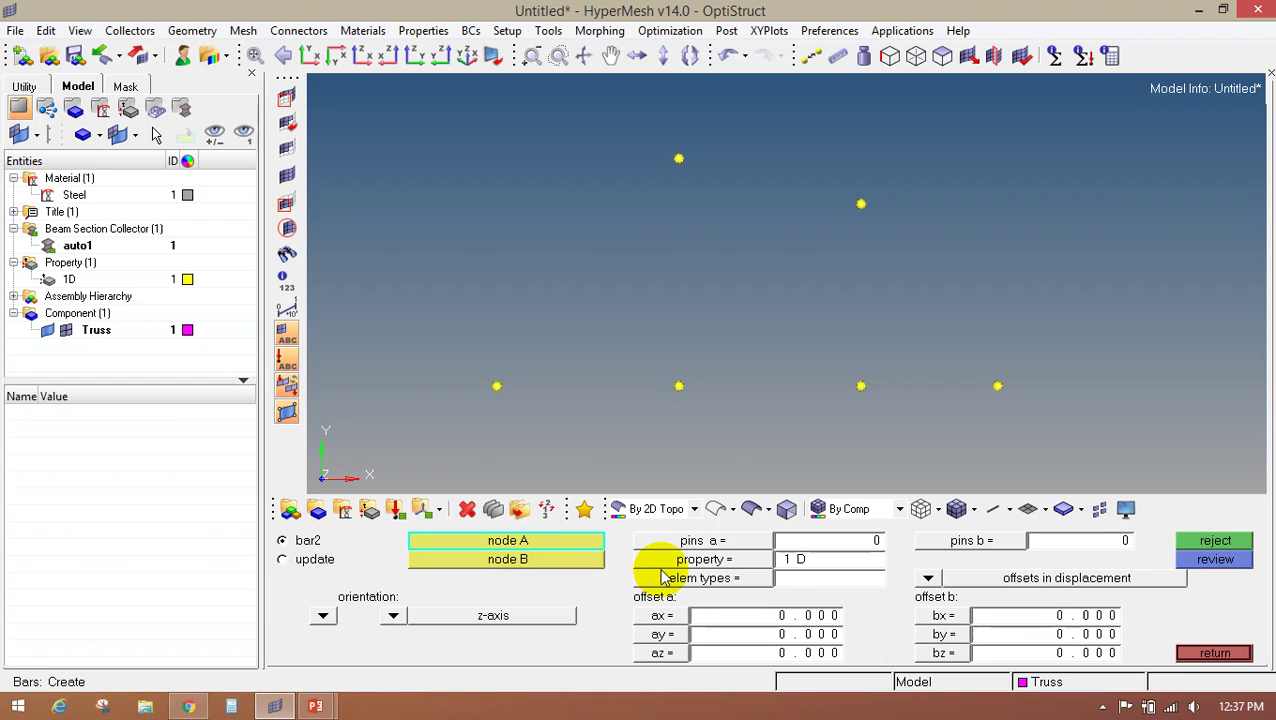
left_click(667, 582)
left_click(776, 577)
left_click(393, 615)
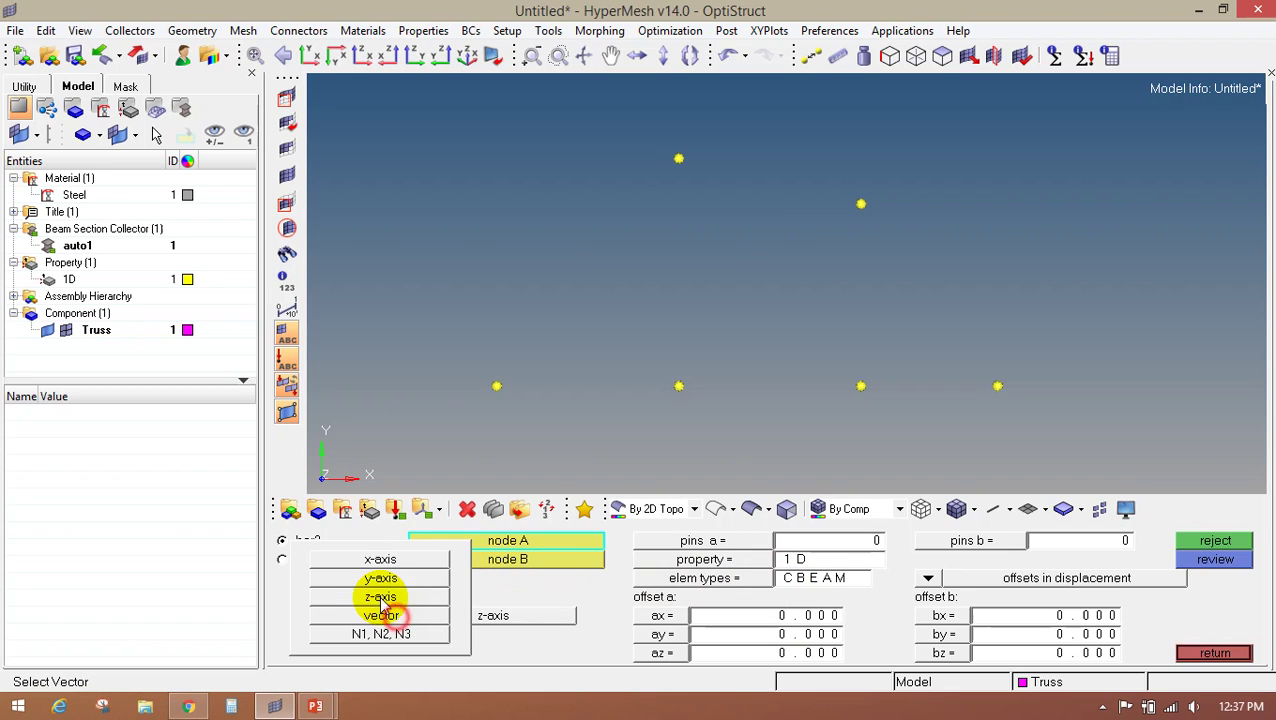
left_click(380, 578)
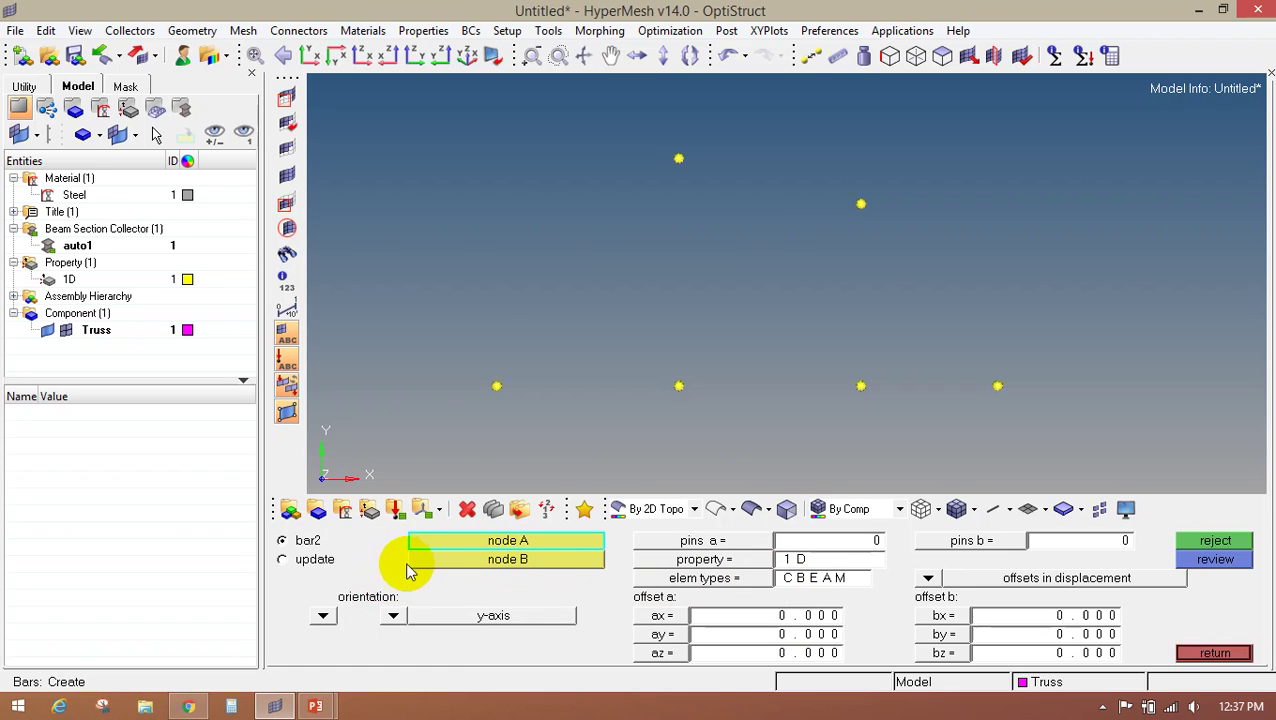
Create three bar elements along the bottom chord, connecting its four nodes in sequence
left_click(497, 386)
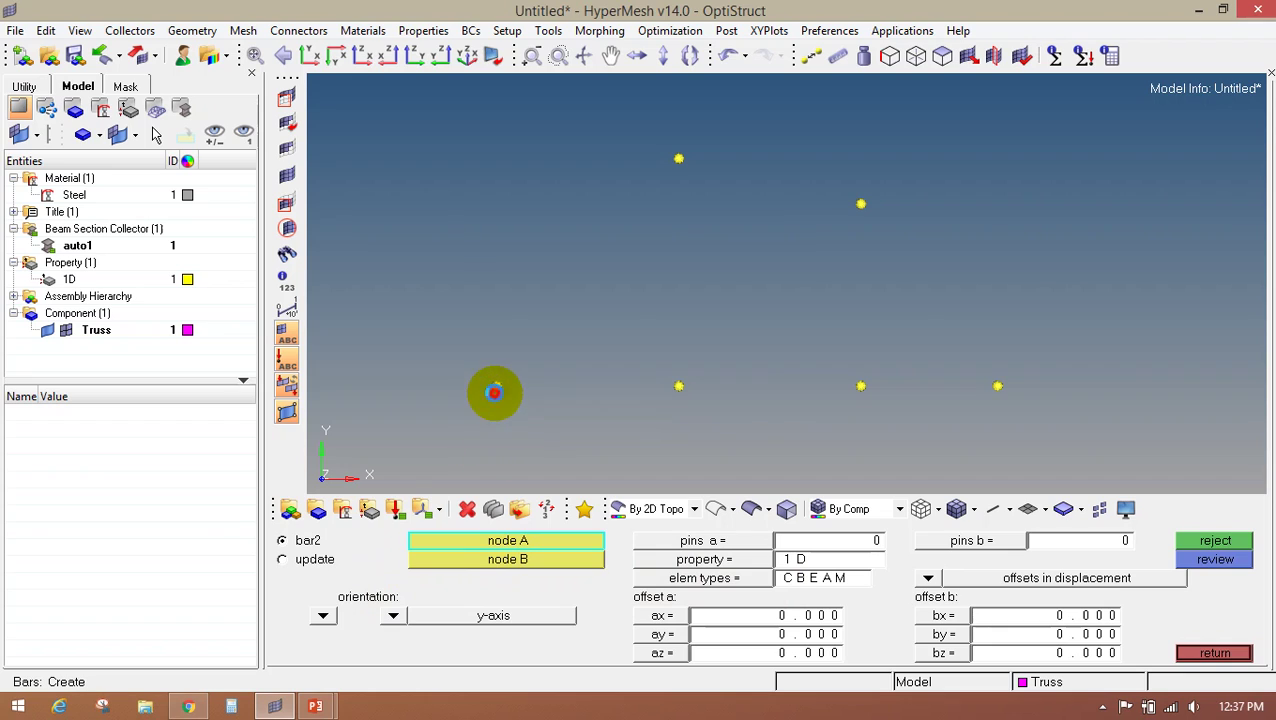
left_click(681, 387)
left_click(681, 387)
left_click(860, 387)
left_click(997, 386)
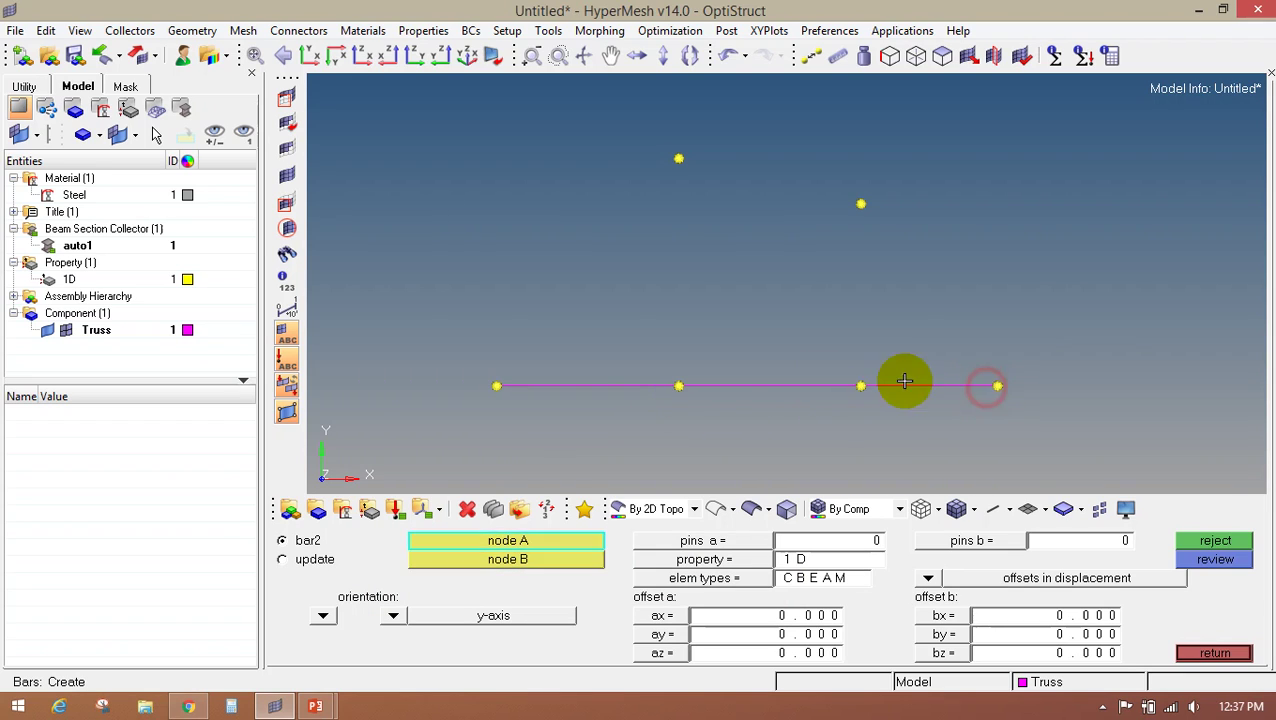
Create the five remaining bar elements: both sloping end members, both verticals and the top chord between the two upper nodes
left_click(497, 386)
left_click(680, 160)
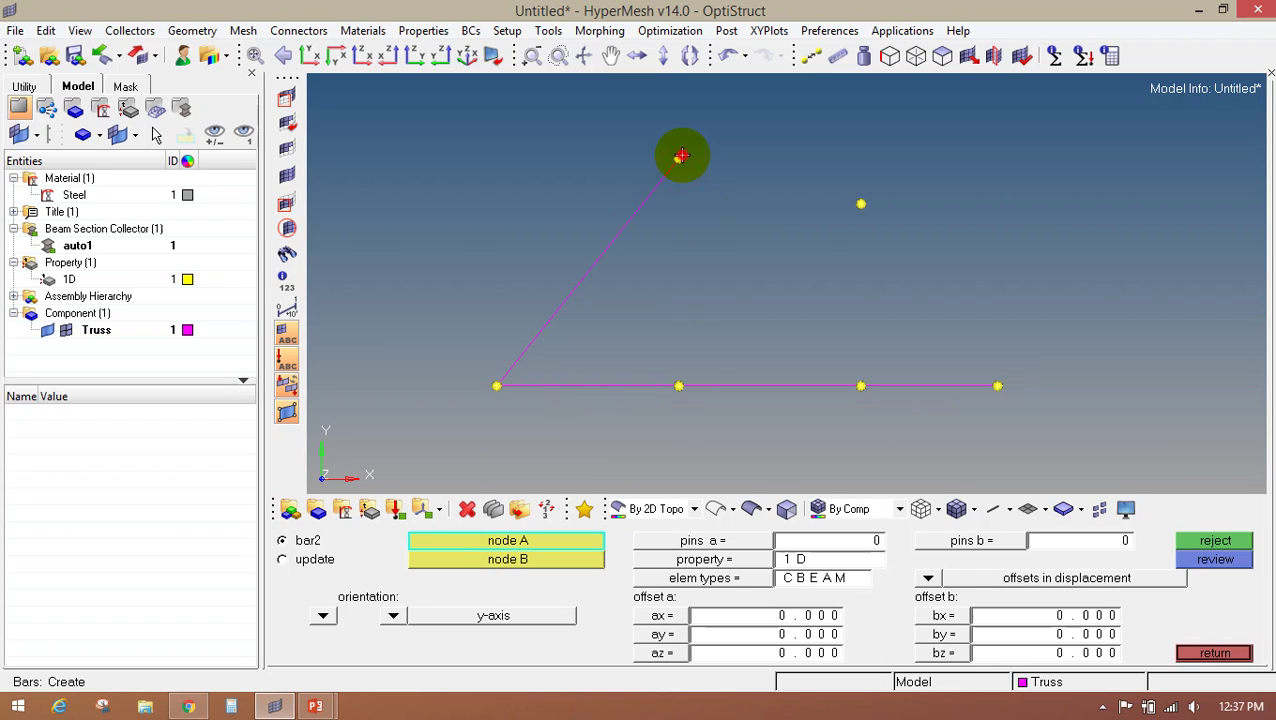
left_click(680, 158)
left_click(680, 384)
left_click(679, 159)
left_click(860, 204)
left_click(860, 204)
left_click(859, 385)
left_click(860, 204)
left_click(997, 387)
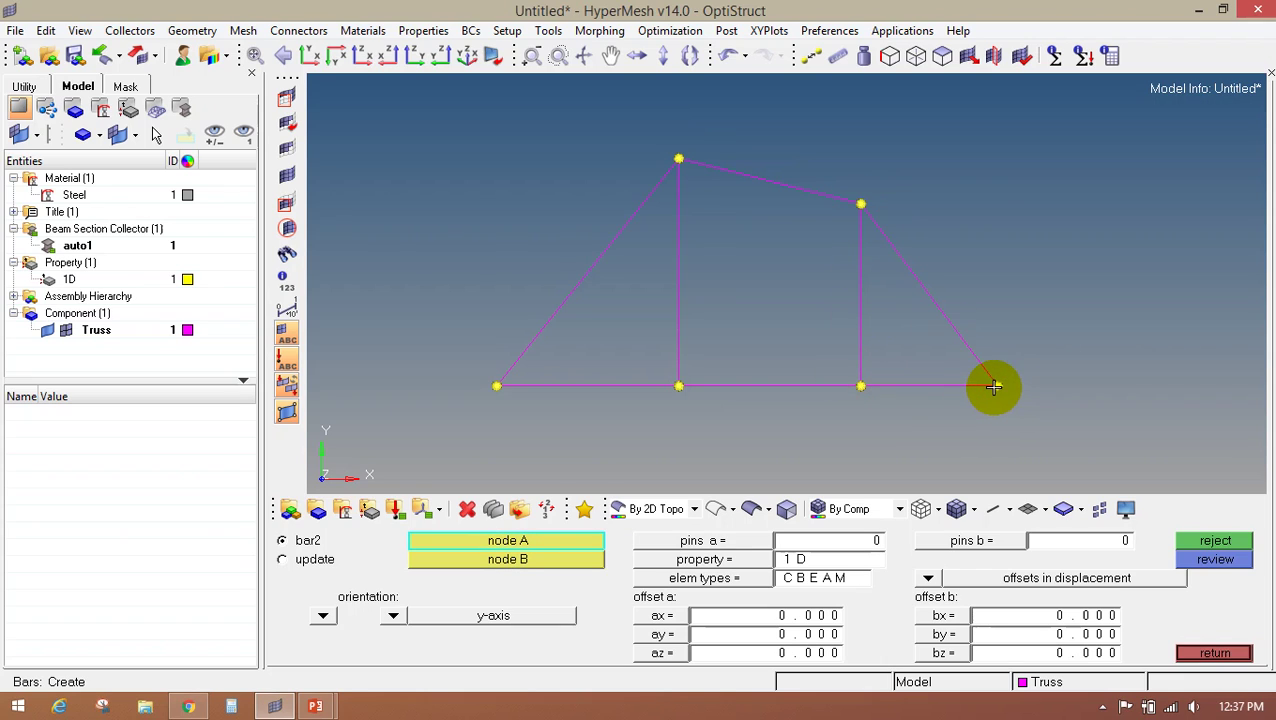
left_click(1230, 653)
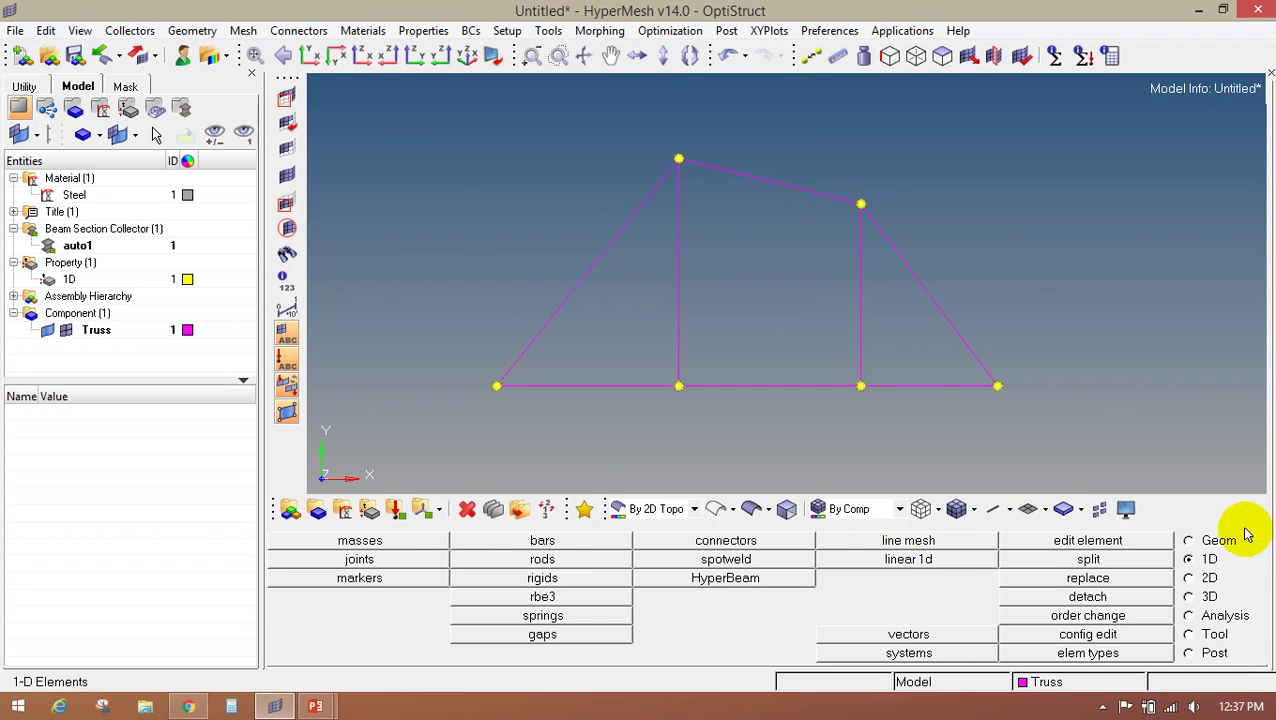
Clear all temporary nodes from the model
left_click(1189, 541)
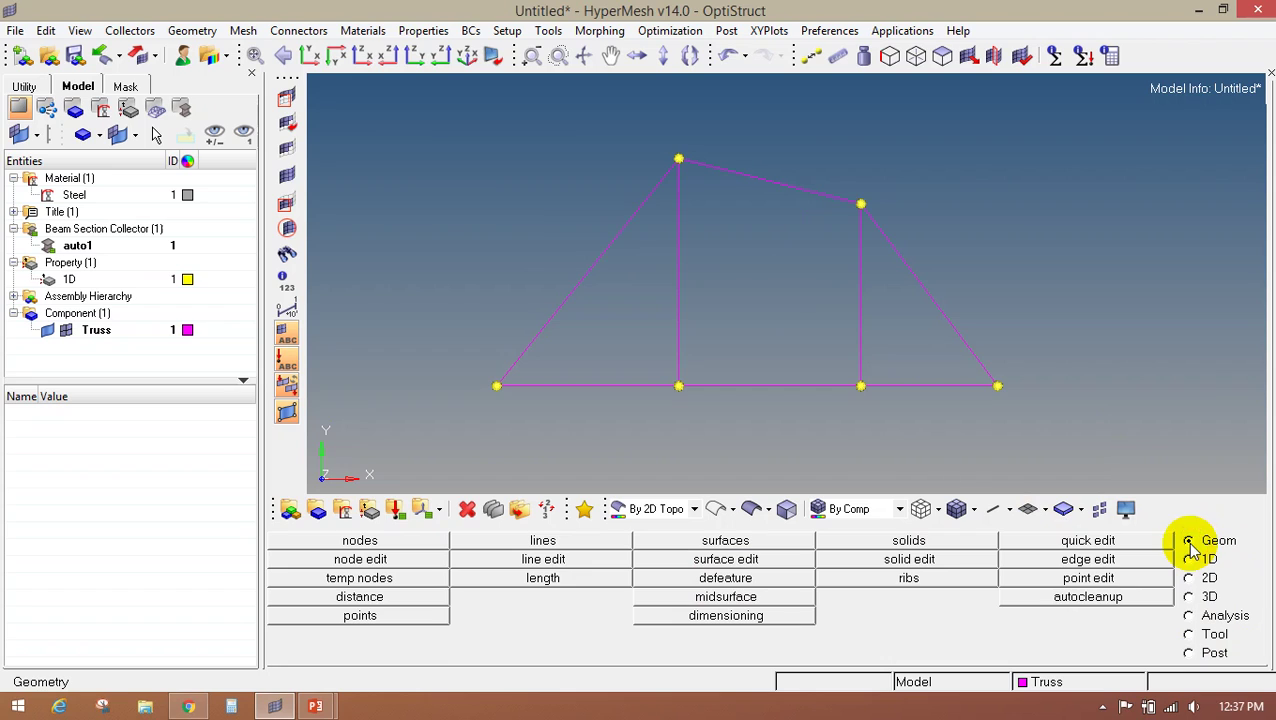
left_click(427, 581)
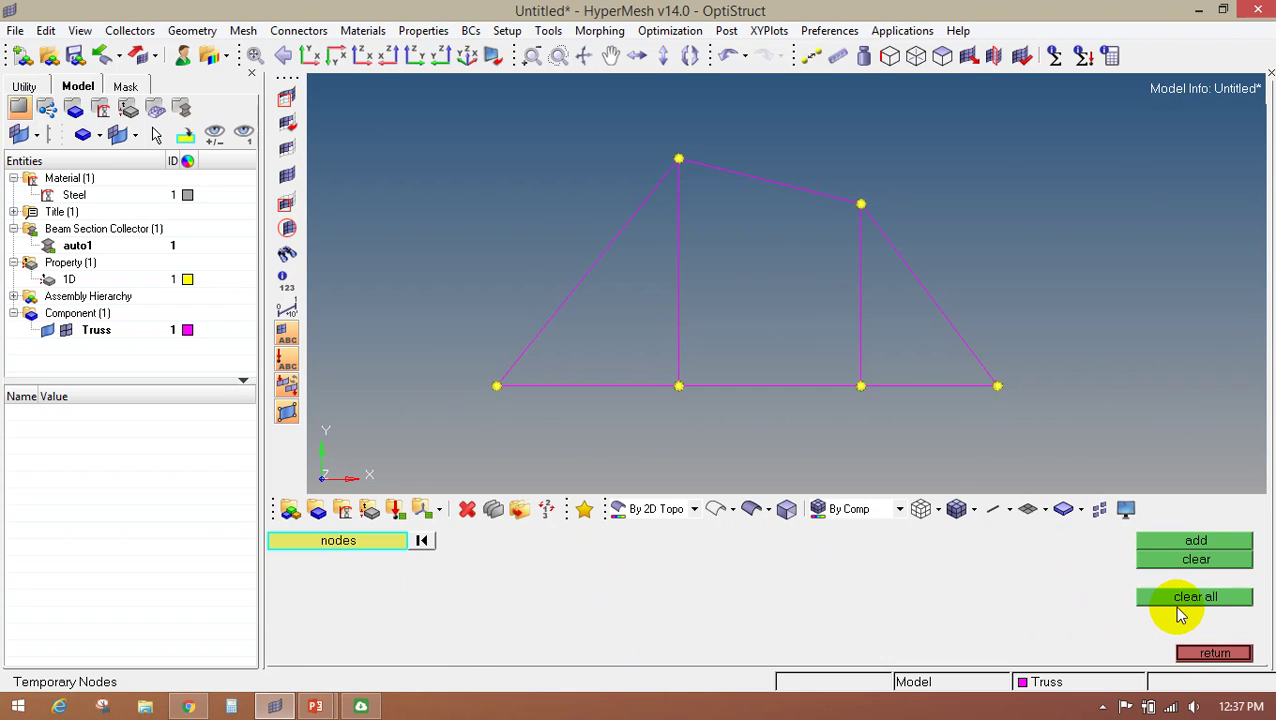
left_click(1180, 605)
left_click(1210, 655)
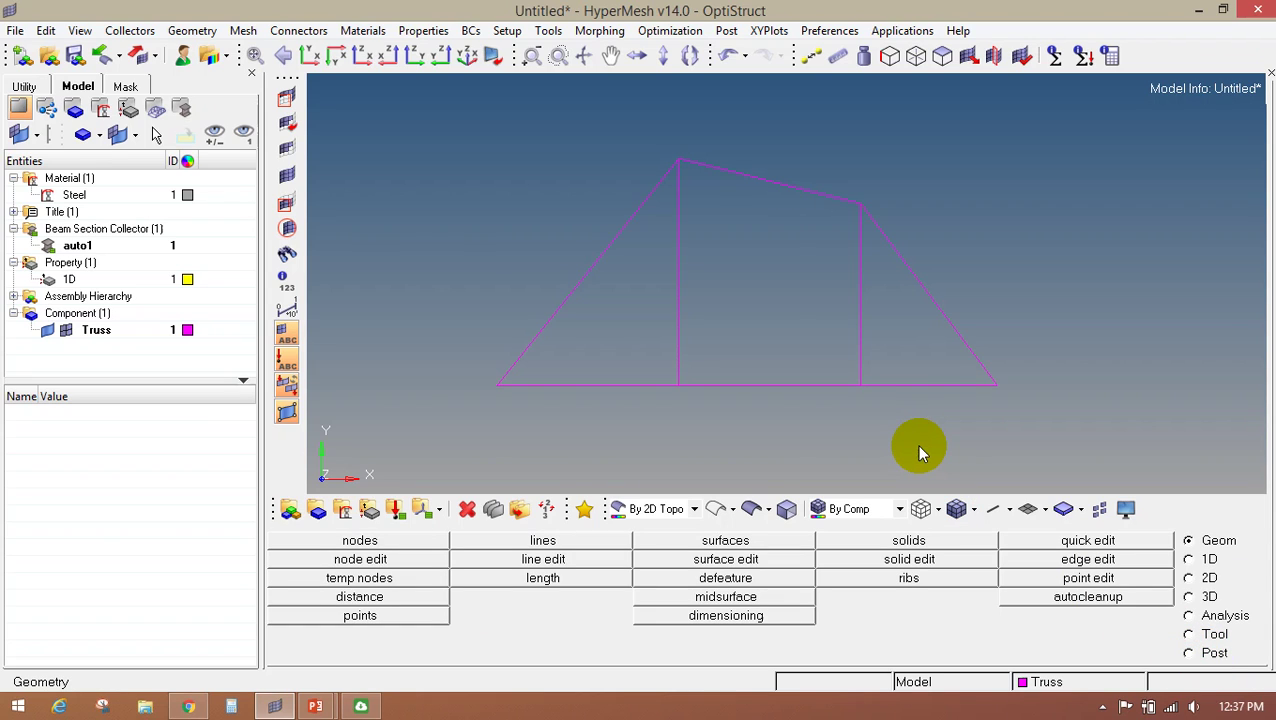
Create a load collector named Constraints with no card image
left_click(394, 511)
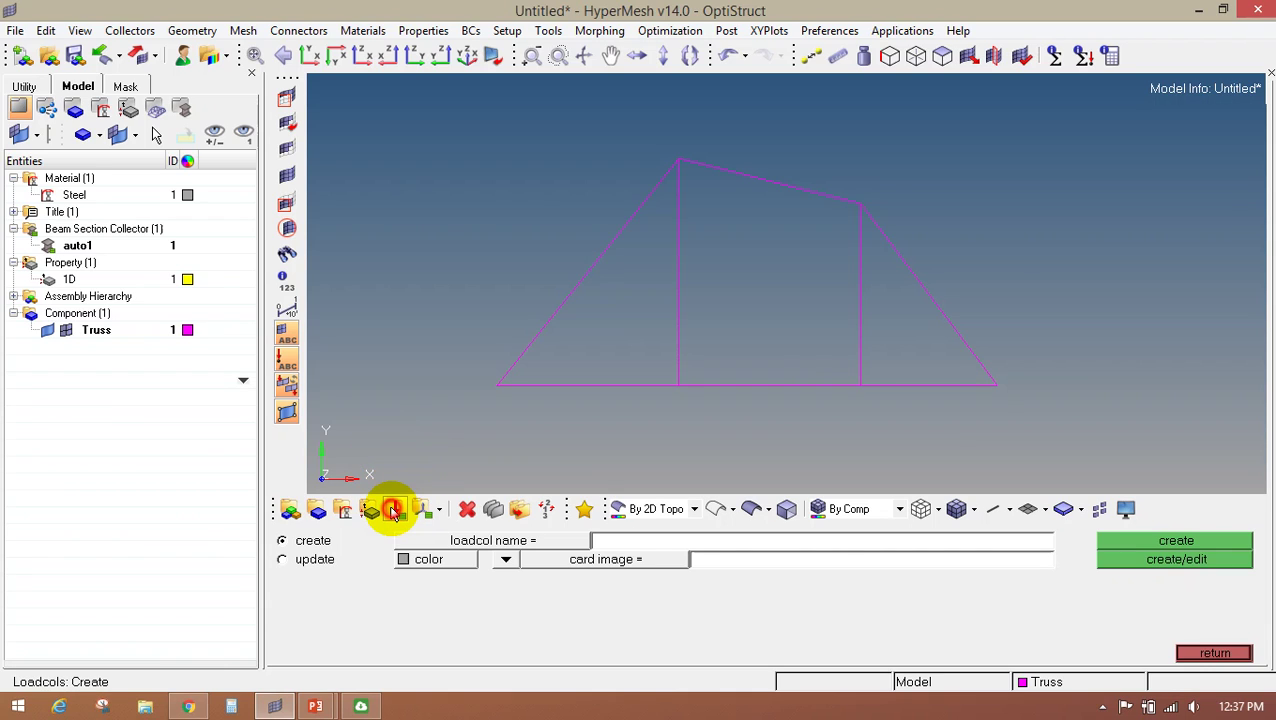
left_click(605, 541)
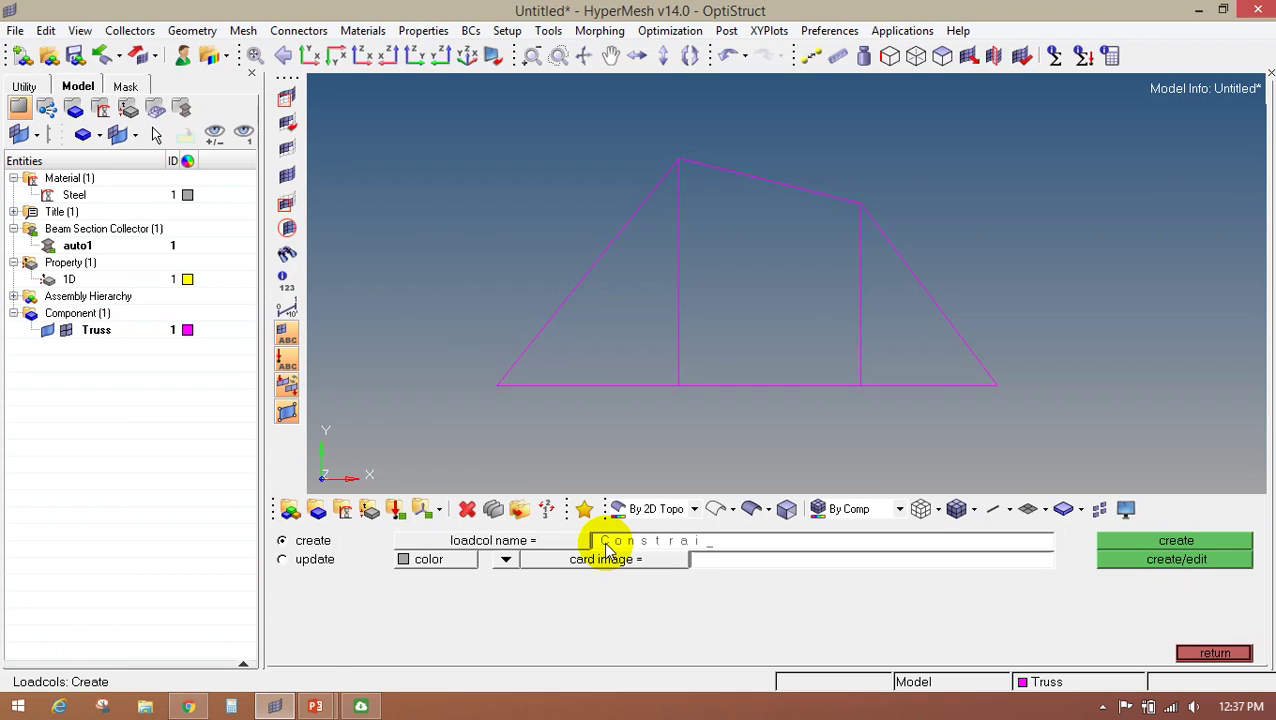
left_click(505, 559)
left_click(500, 580)
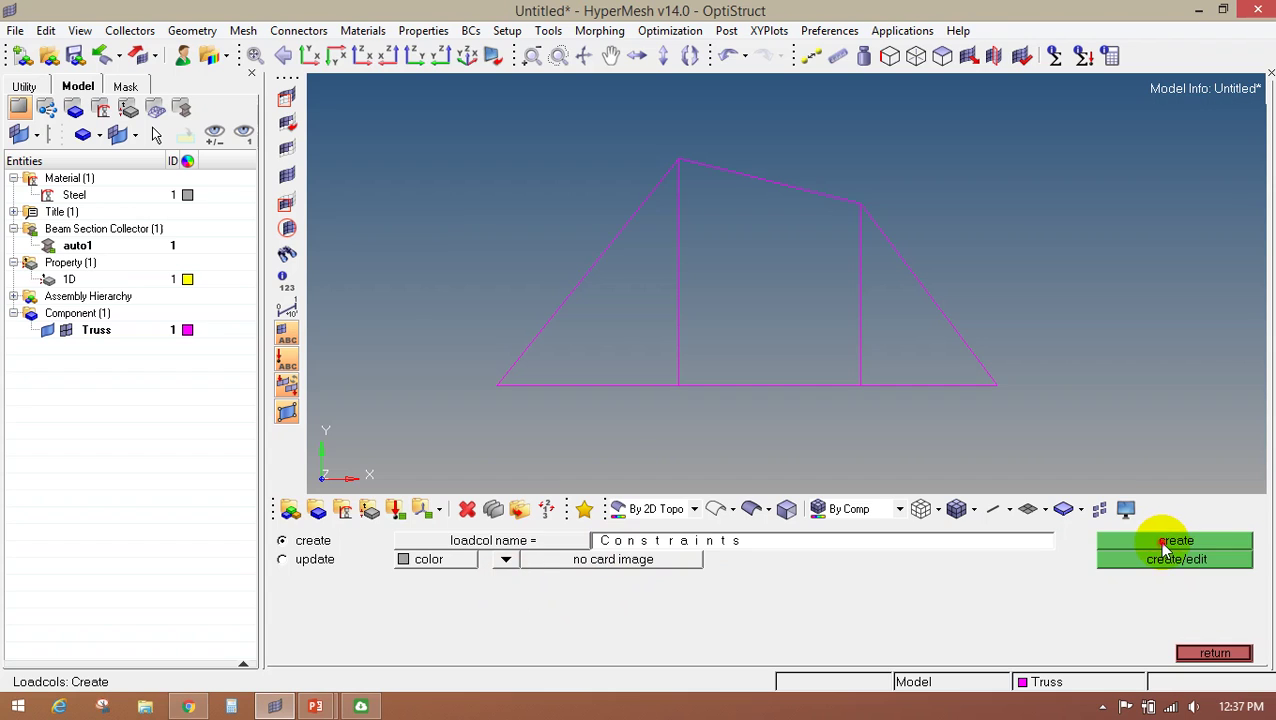
left_click(1163, 540)
left_click(1200, 653)
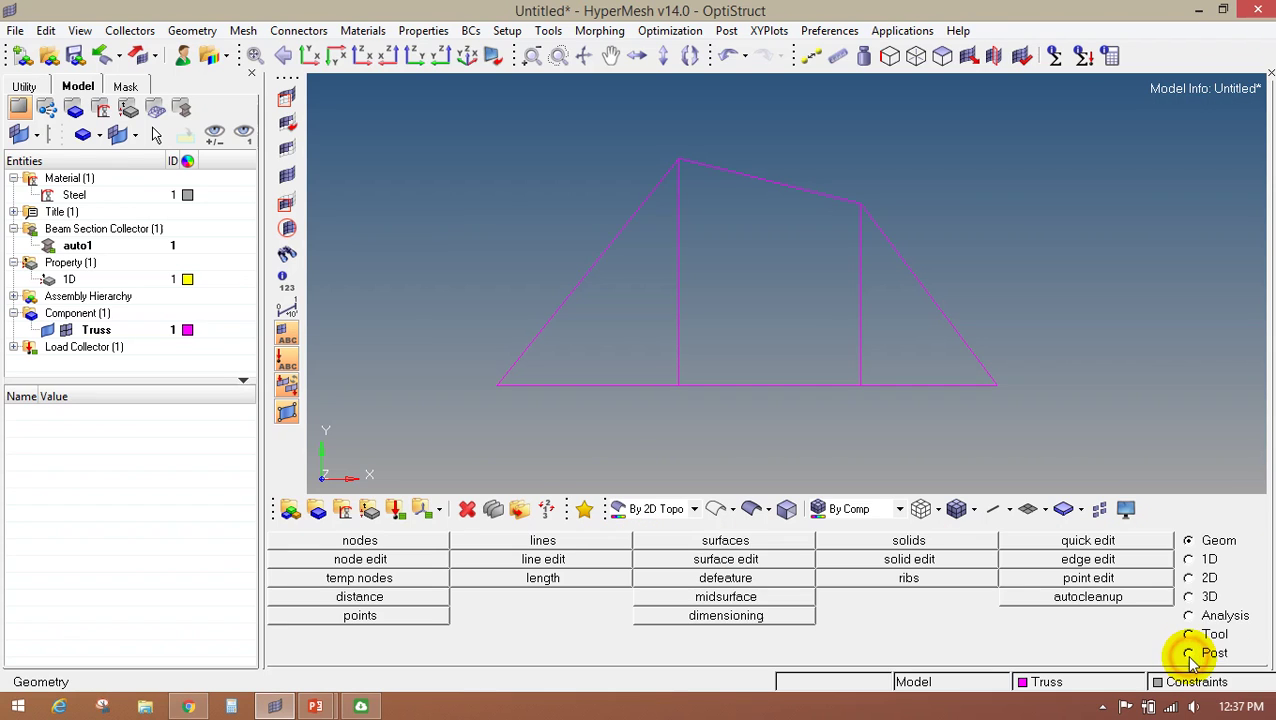
Create an SPC constraint on the truss's left end node with dof1 through dof6 all fixed at 0
left_click(1189, 616)
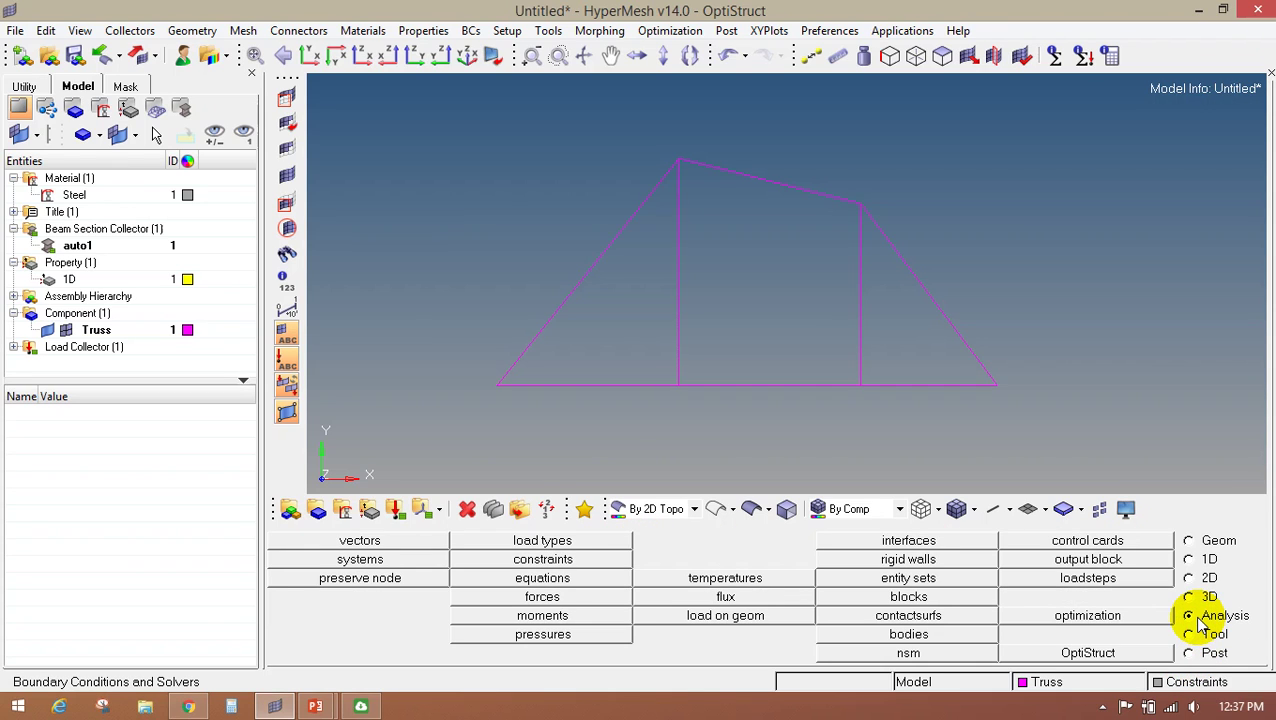
left_click(624, 561)
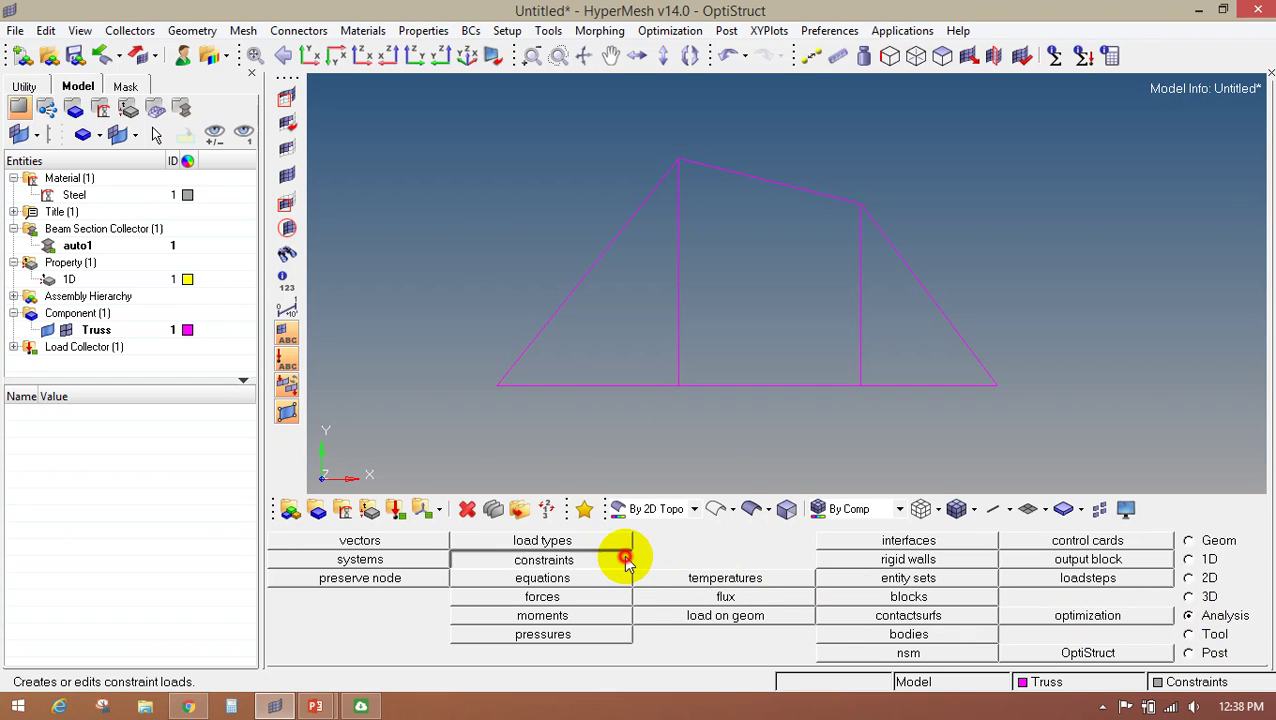
left_click(493, 387)
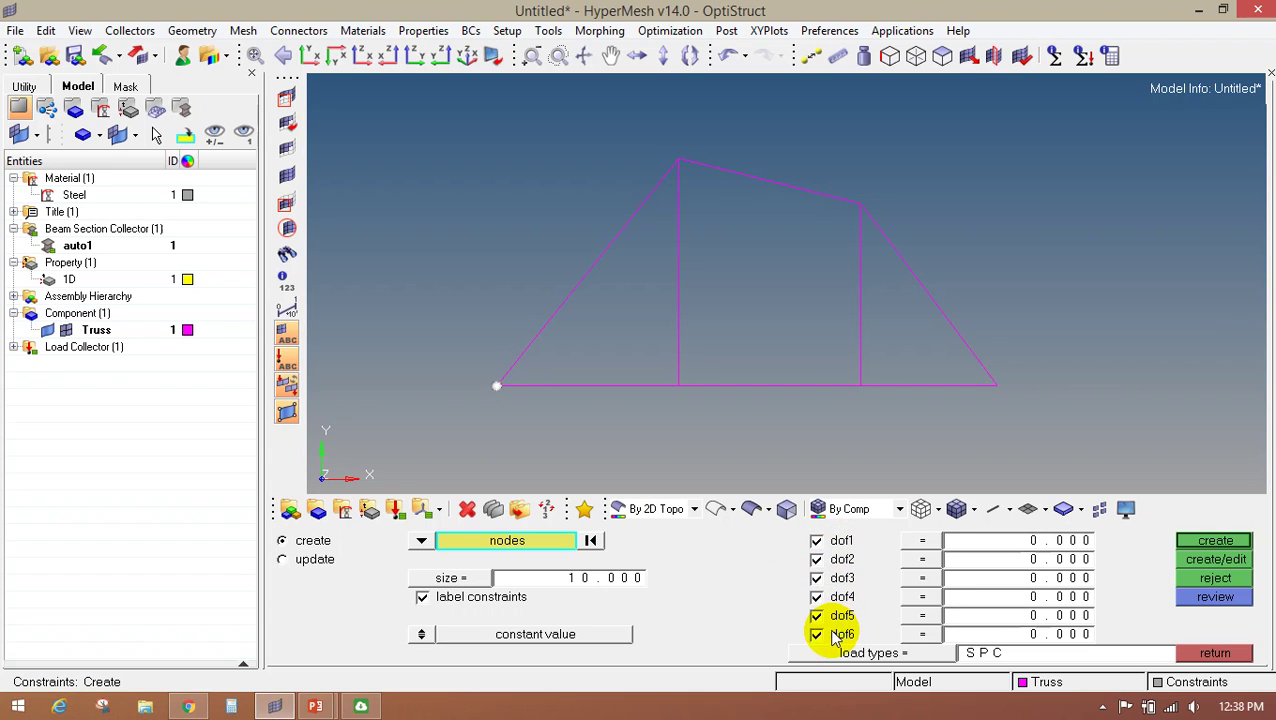
left_click(543, 581)
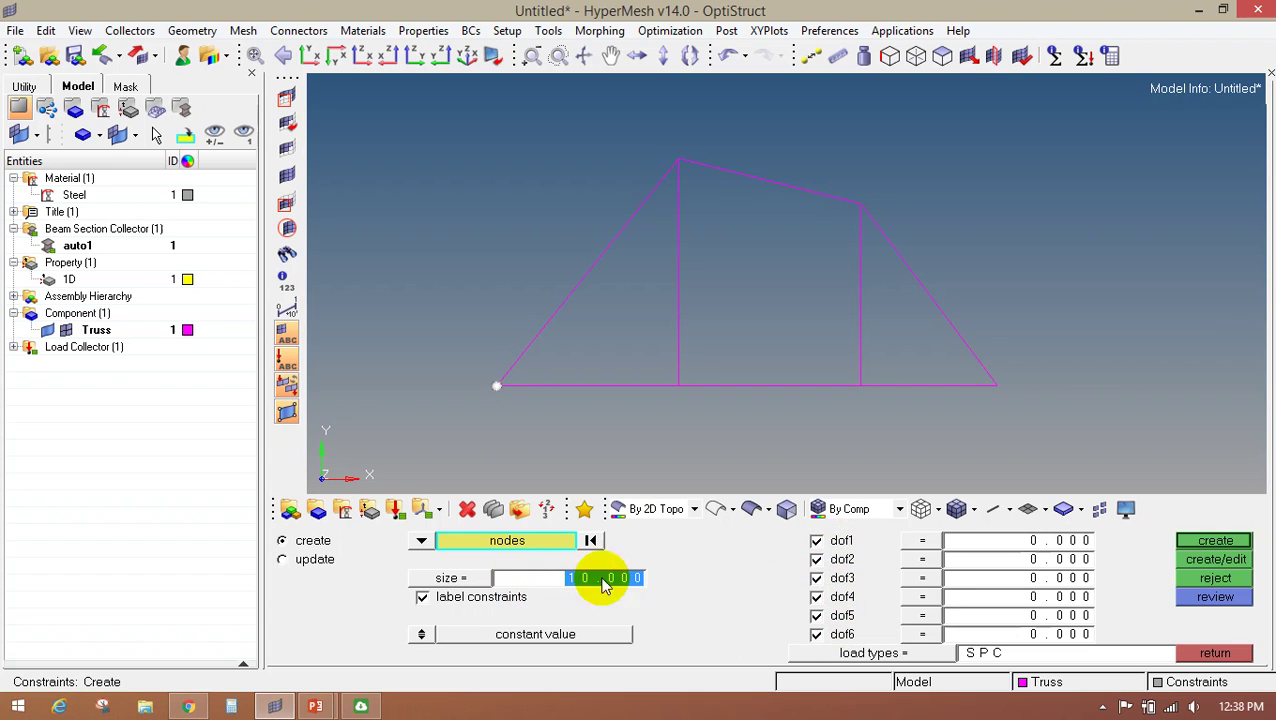
left_click(1205, 543)
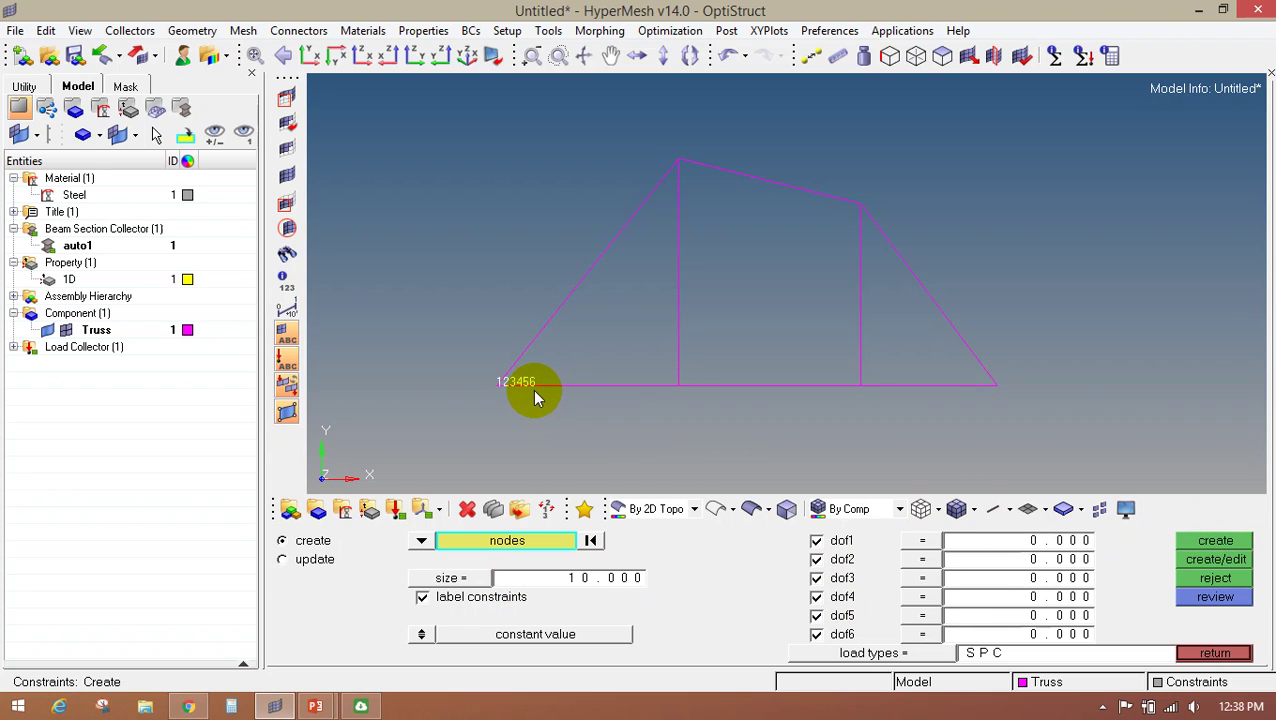
Set the constraint symbol display size to 1000
scroll(486, 390, "down", 1)
scroll(486, 390, "up", 4)
scroll(506, 387, "up", 1)
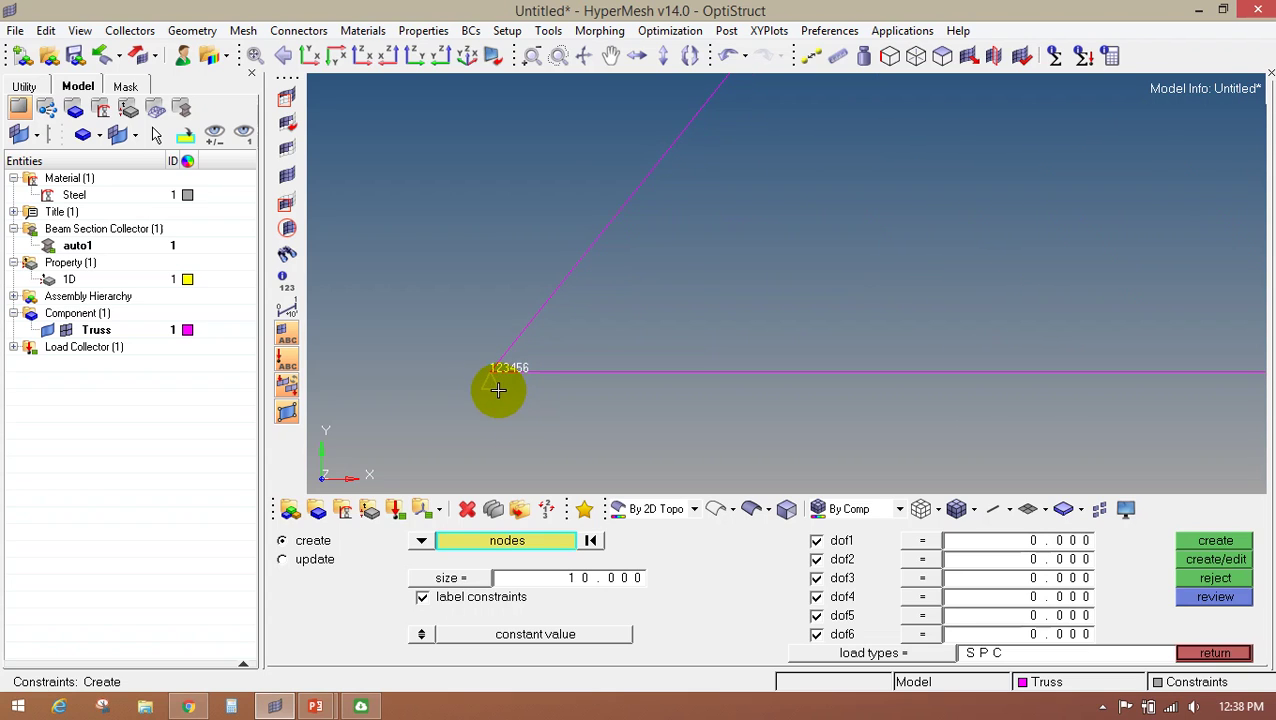
left_click(585, 577)
type("1")
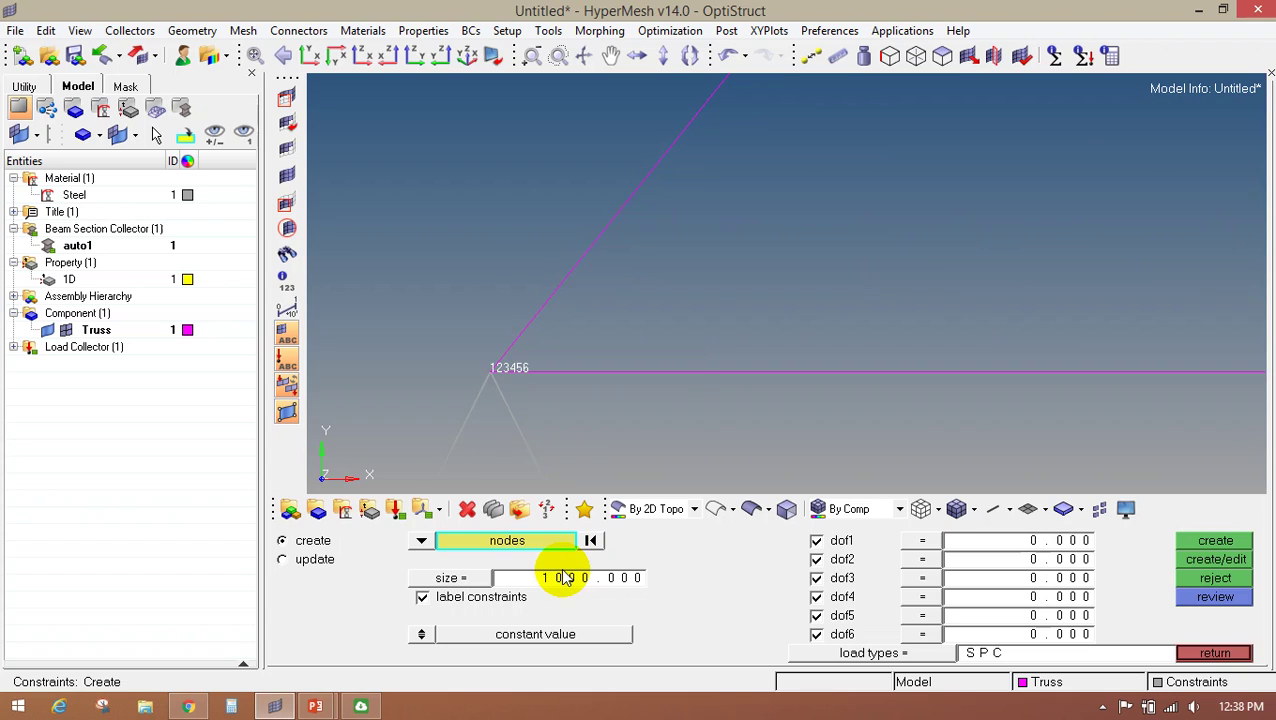
scroll(590, 407, "down", 3)
scroll(592, 408, "down", 4)
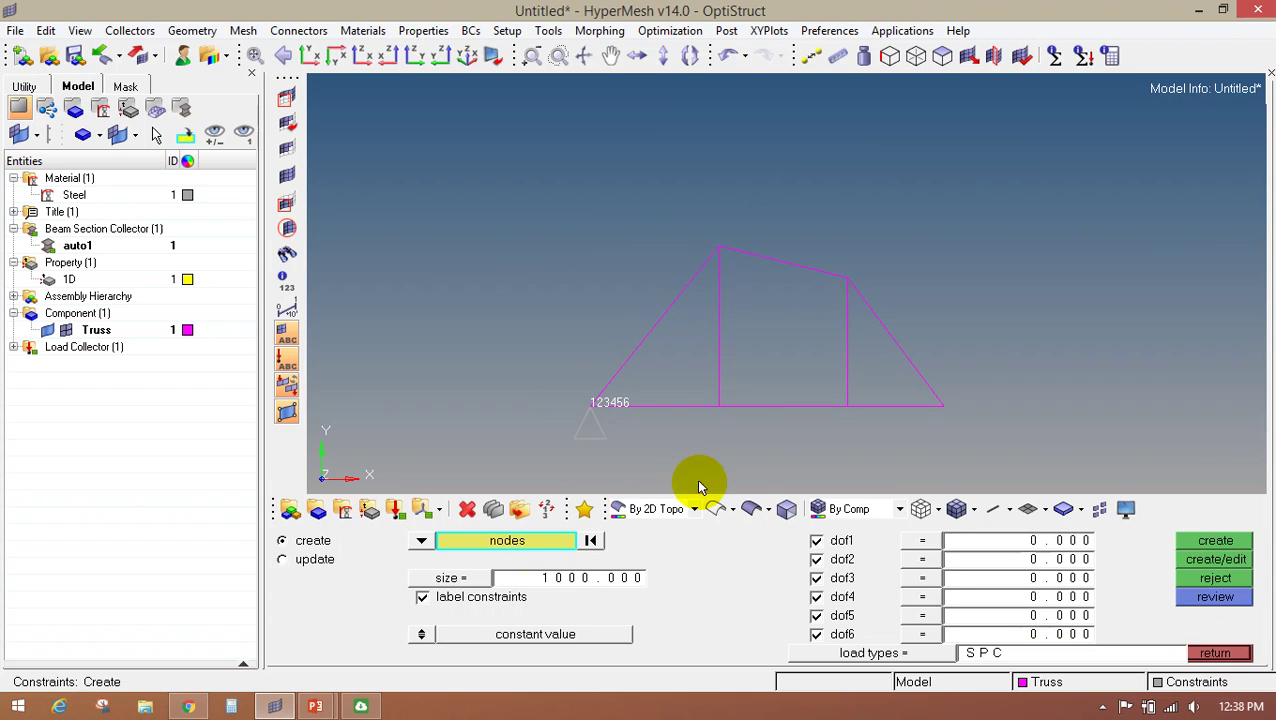
Create an SPC constraint on the truss's right end node with dof1 free and dof2 through dof6 fixed
left_click(940, 412)
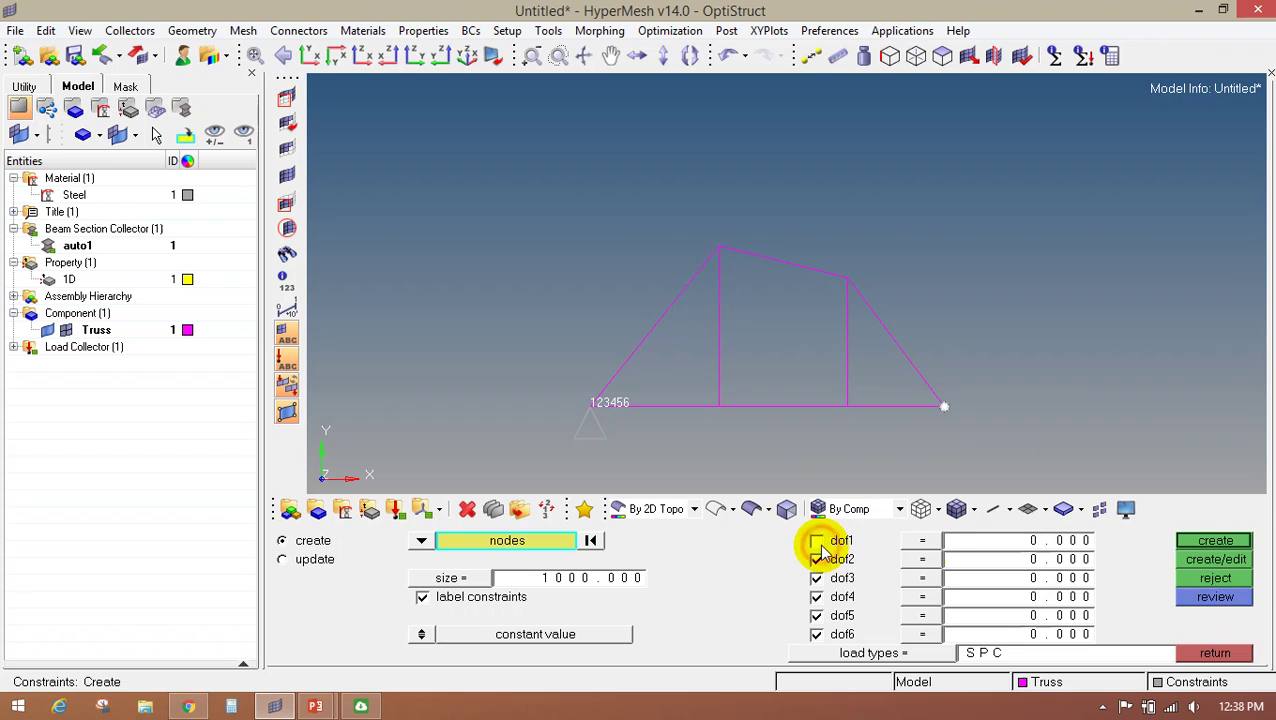
left_click(1226, 543)
left_click(1205, 652)
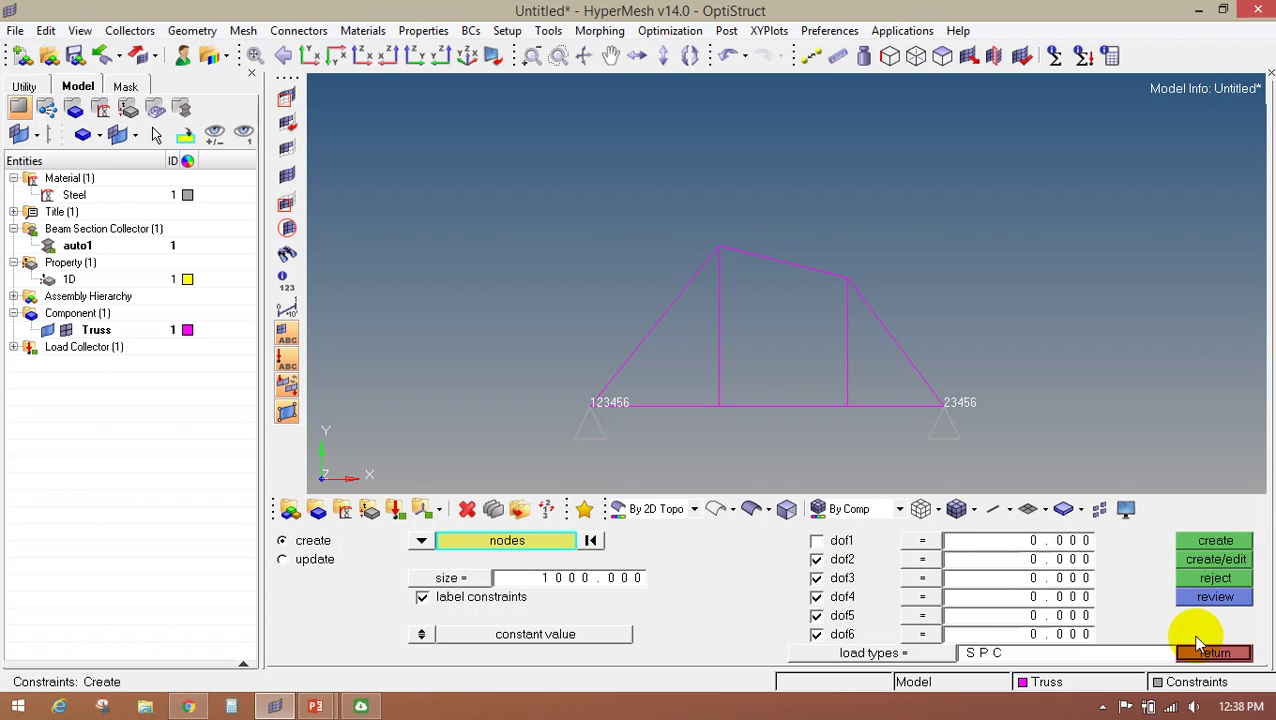
Create a red load collector named Force with no card image
left_click_drag(850, 374, 496, 337, "ctrl")
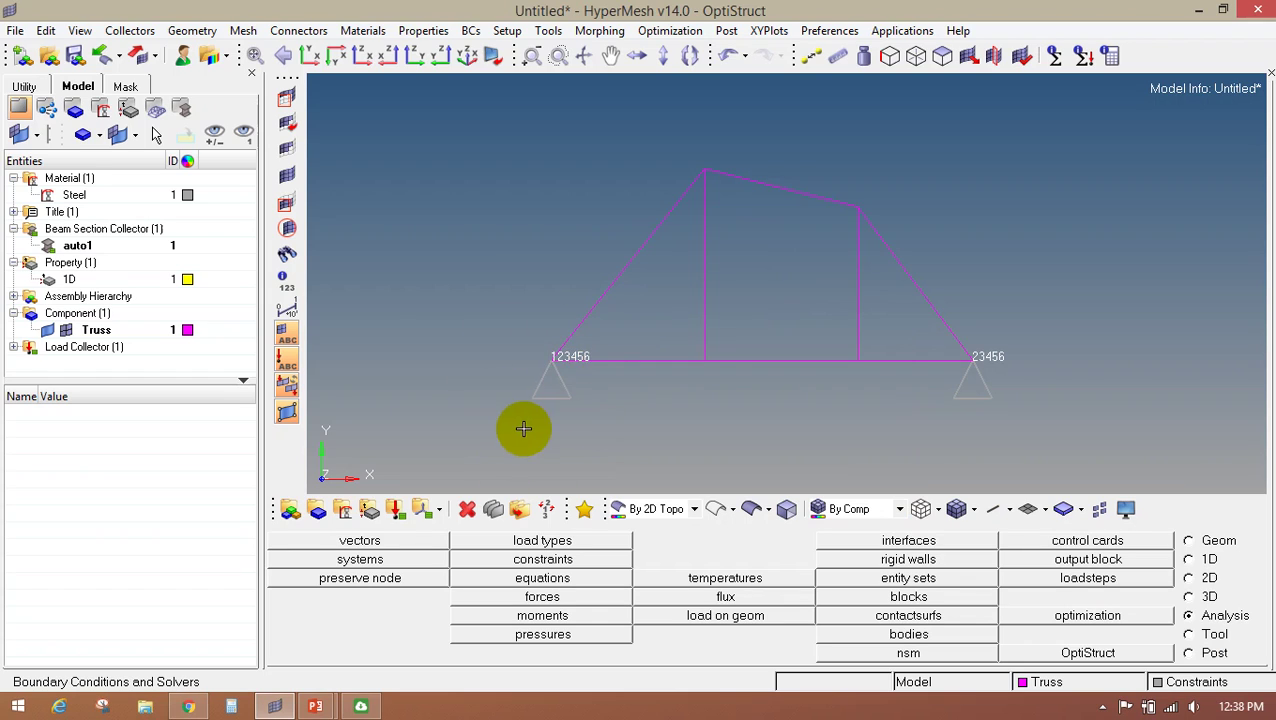
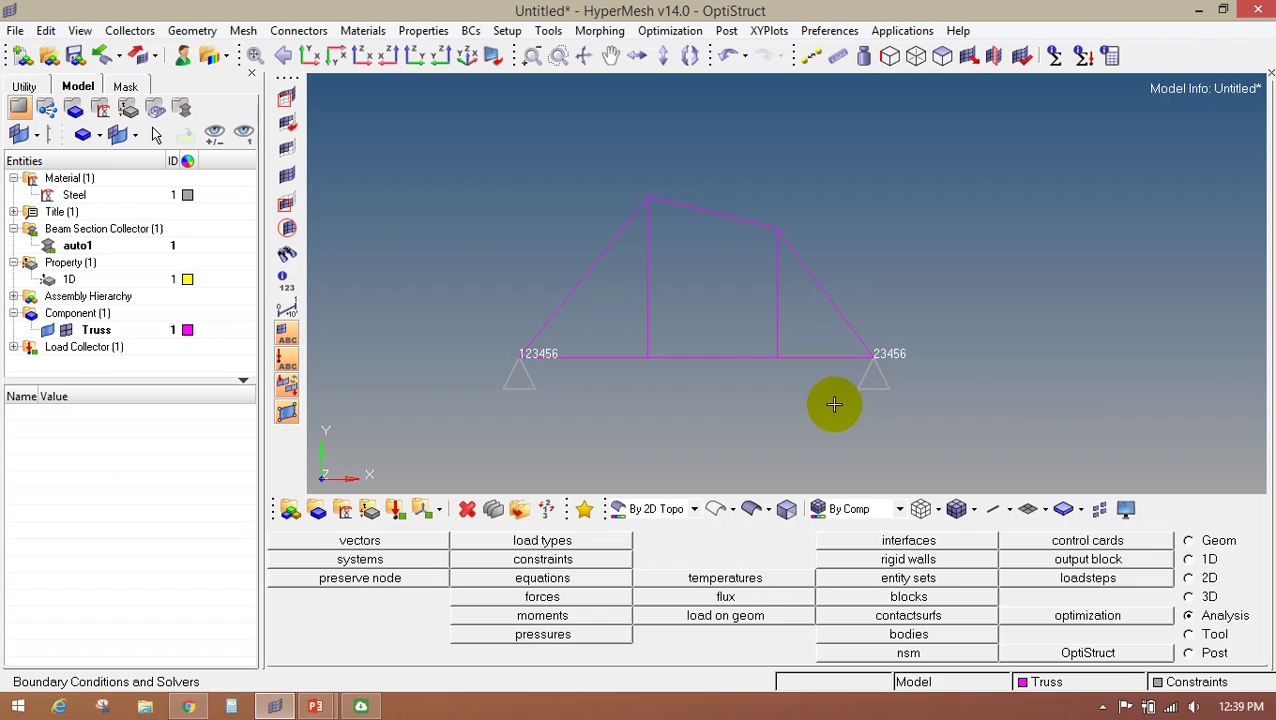
left_click(395, 512)
left_click(612, 541)
type("F")
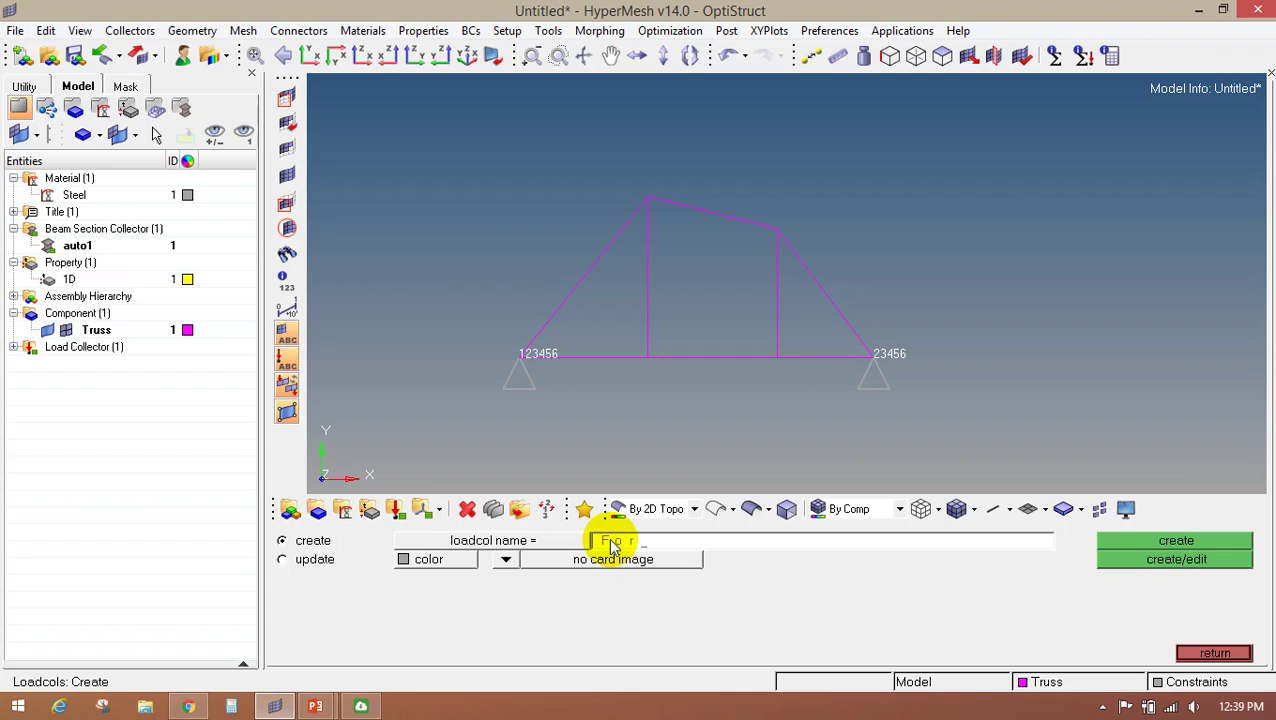
type("orce")
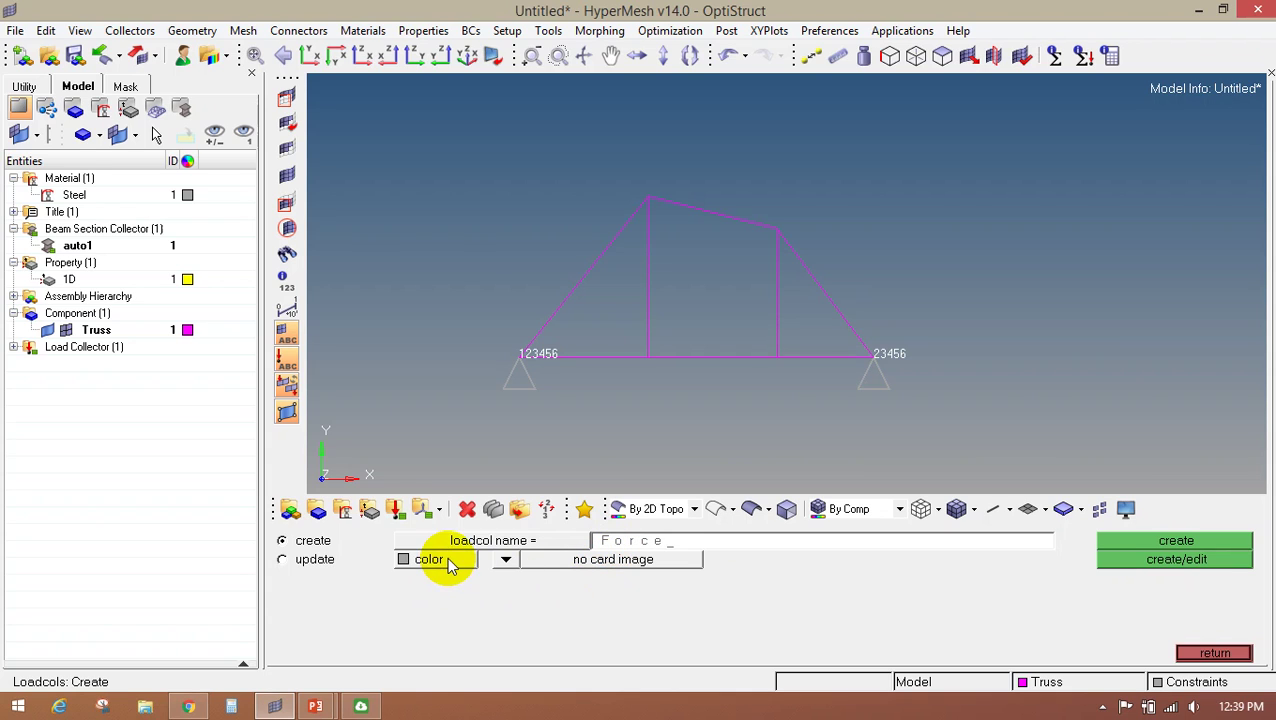
left_click(430, 559)
left_click(431, 514)
left_click(1175, 541)
left_click(1213, 652)
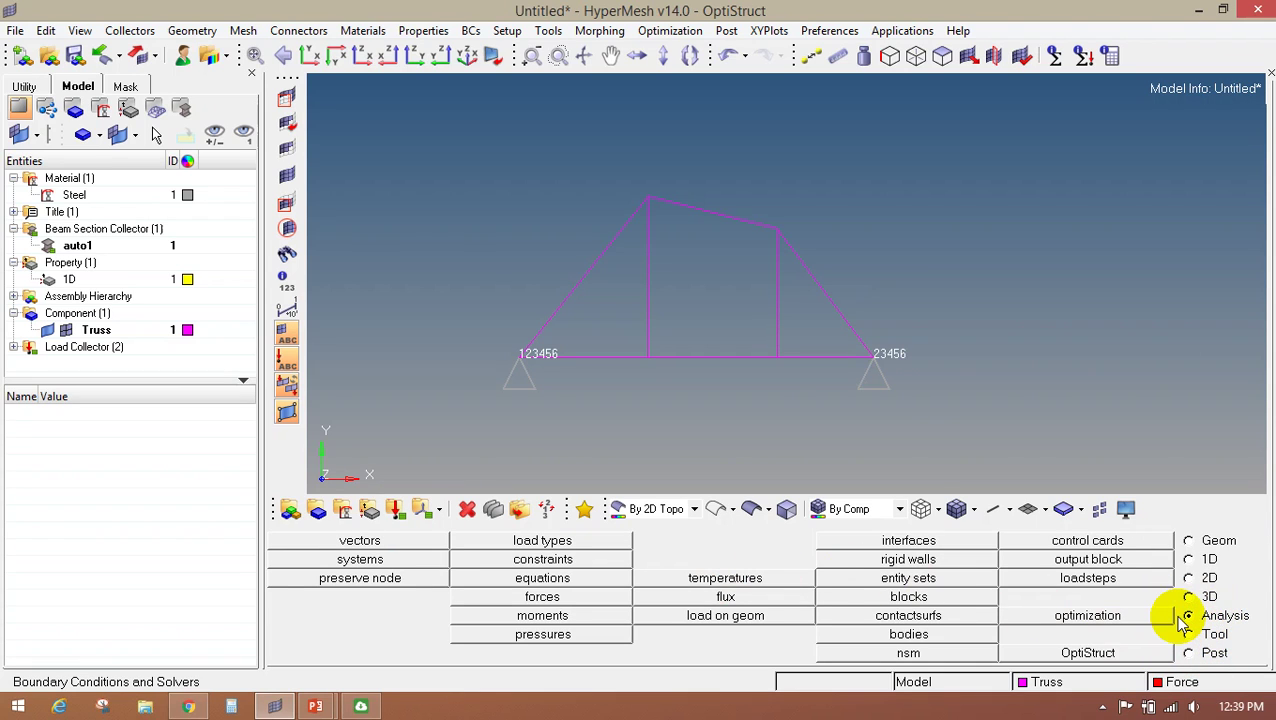
Apply a force of -50000 along the y-axis at the higher top node, with a uniform display size of 1000
left_click(542, 596)
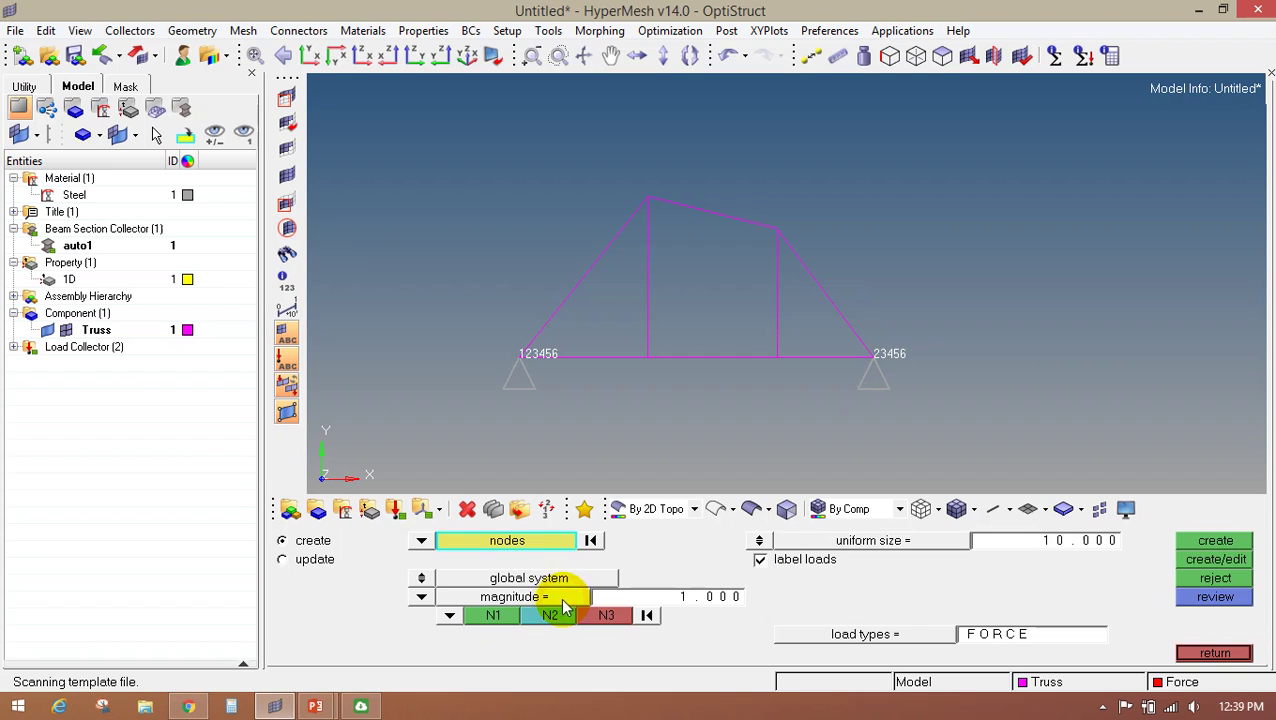
left_click(648, 198)
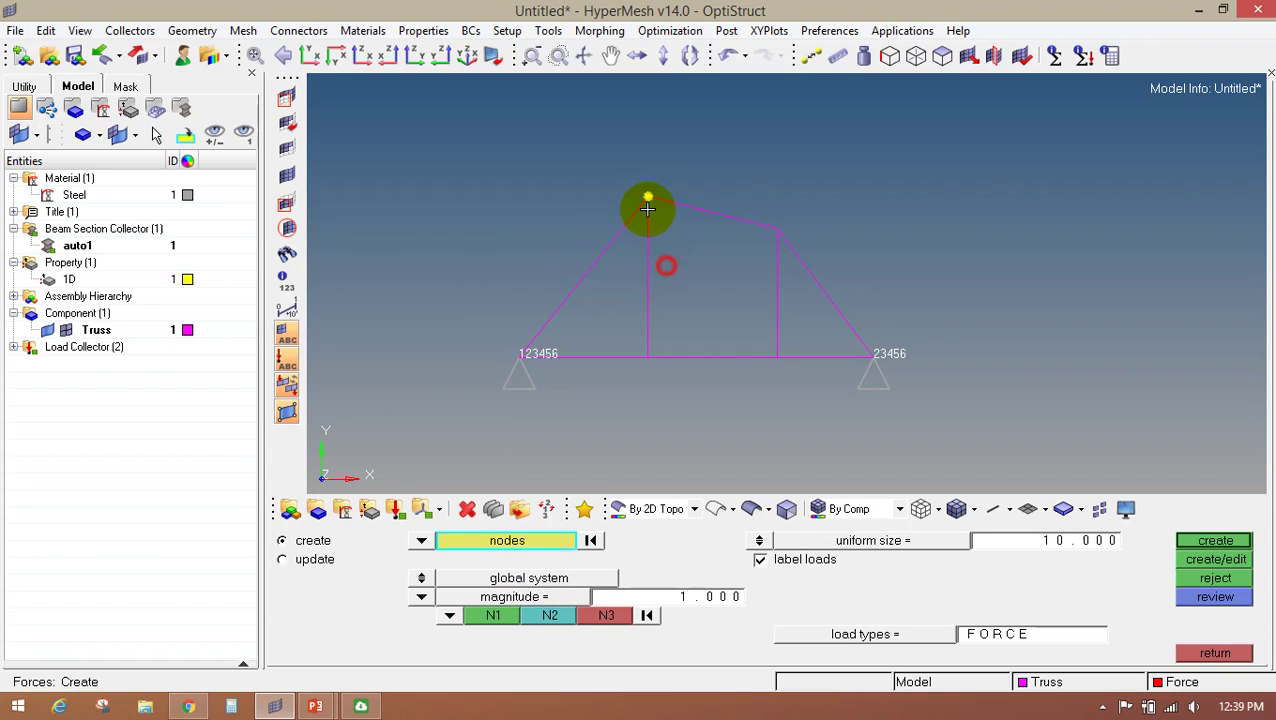
left_click(447, 617)
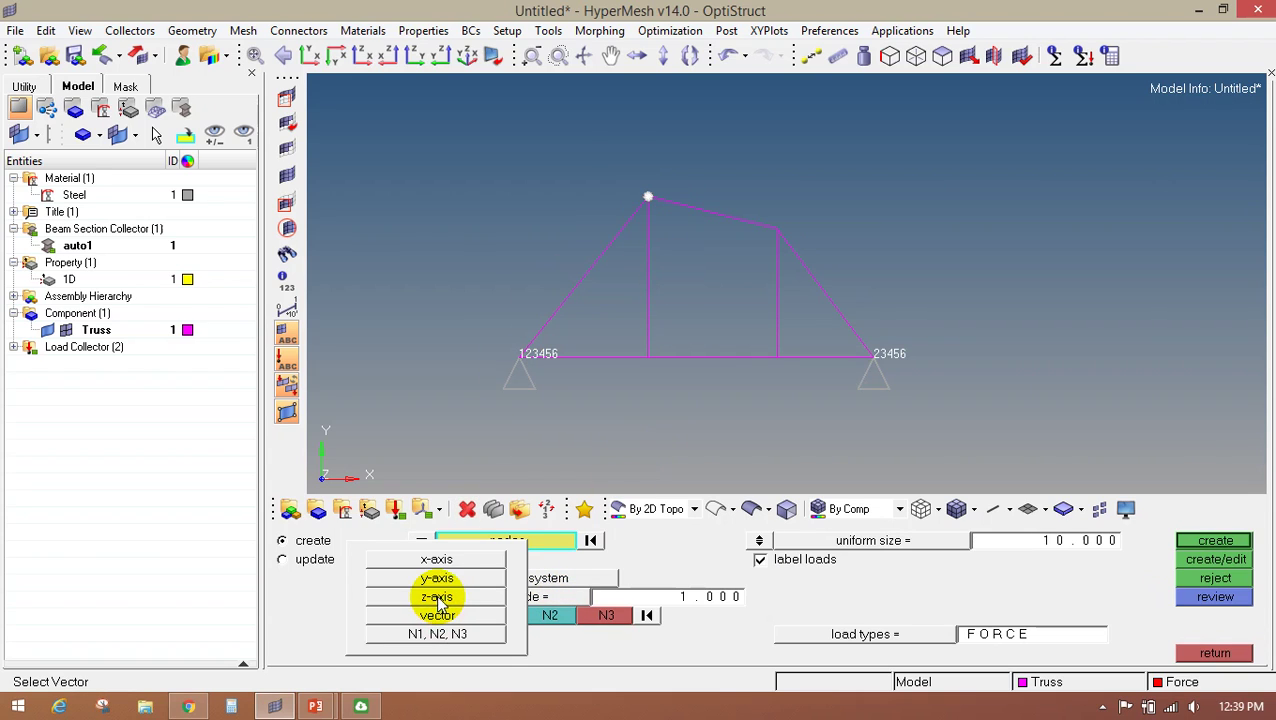
left_click(441, 580)
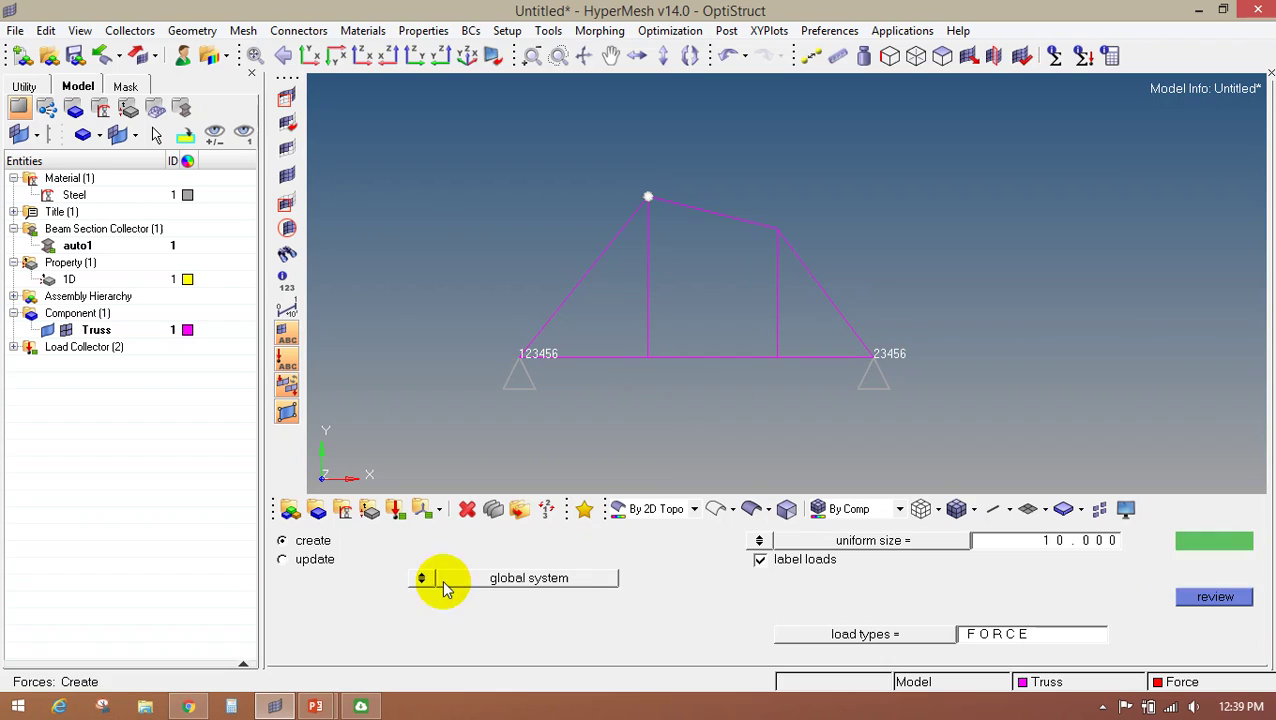
left_click(705, 600)
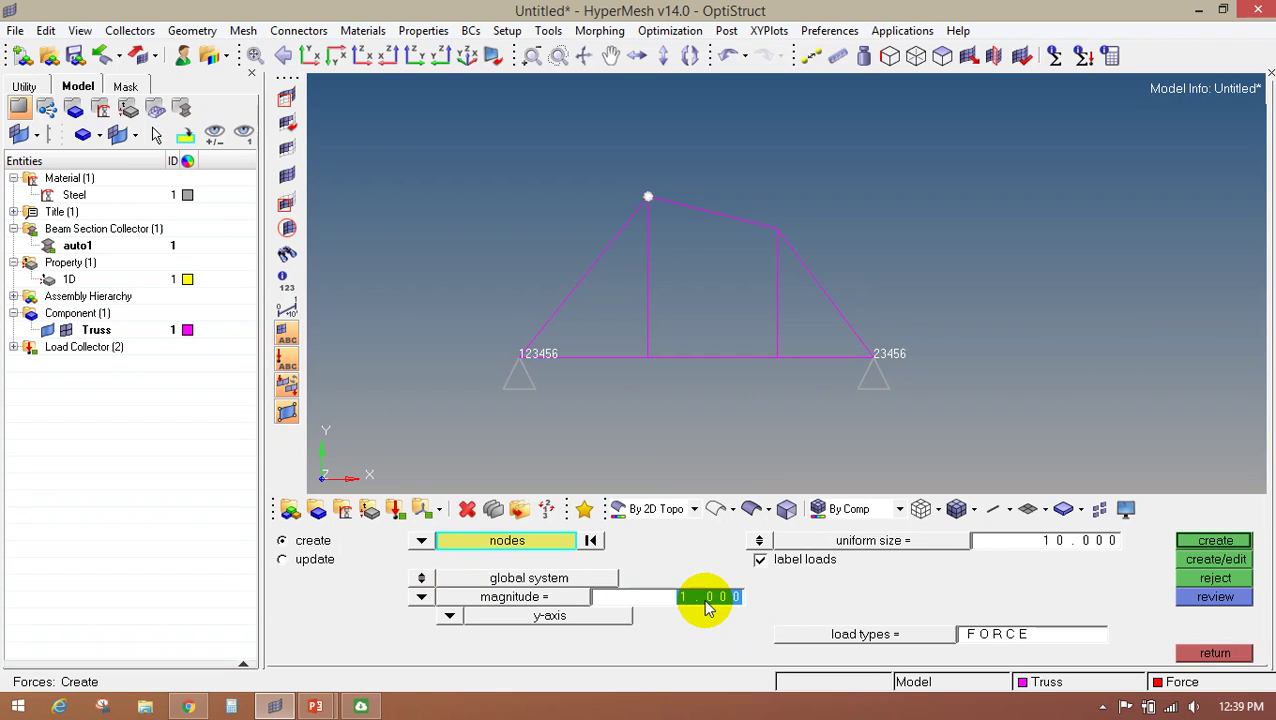
type("-50000")
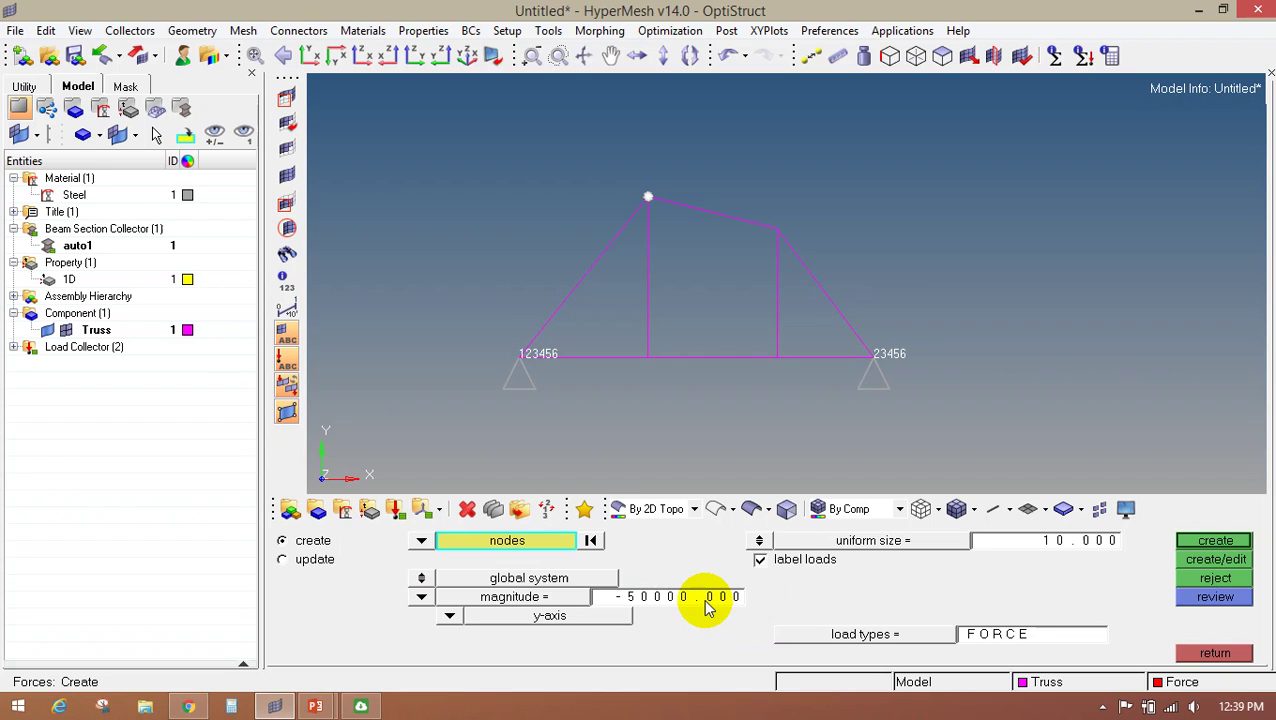
left_click(1100, 541)
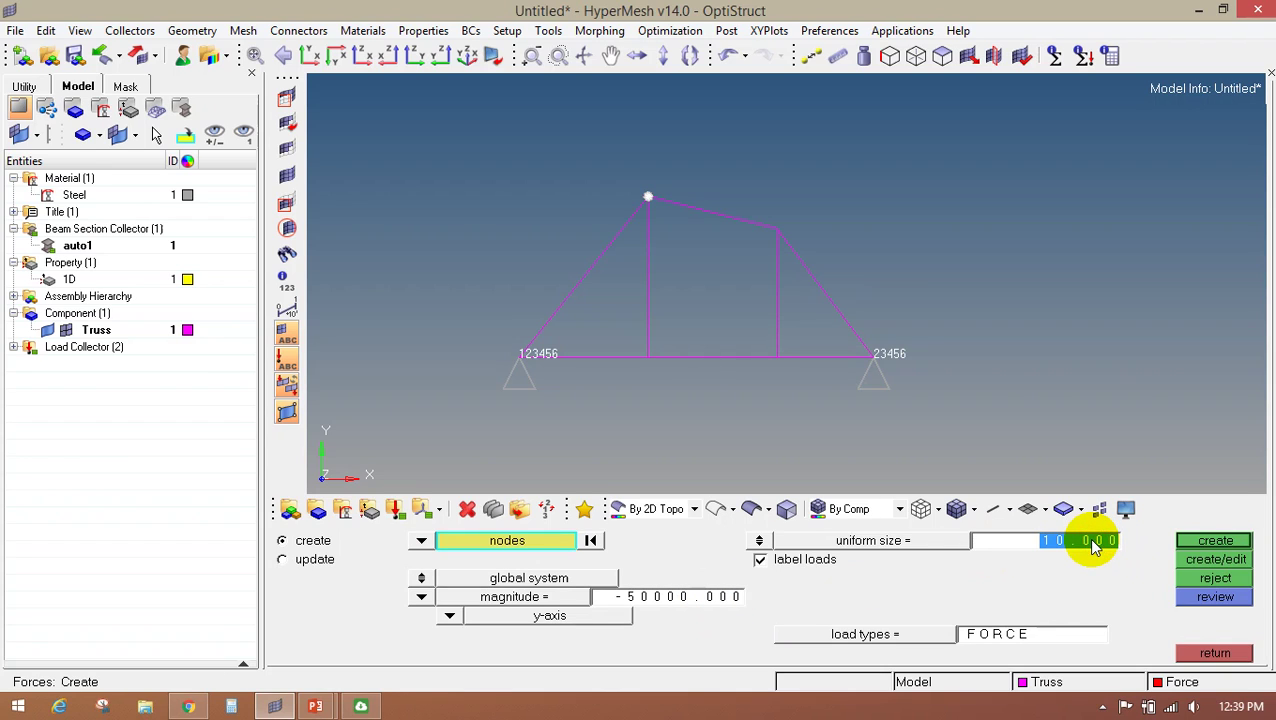
left_click(1195, 541)
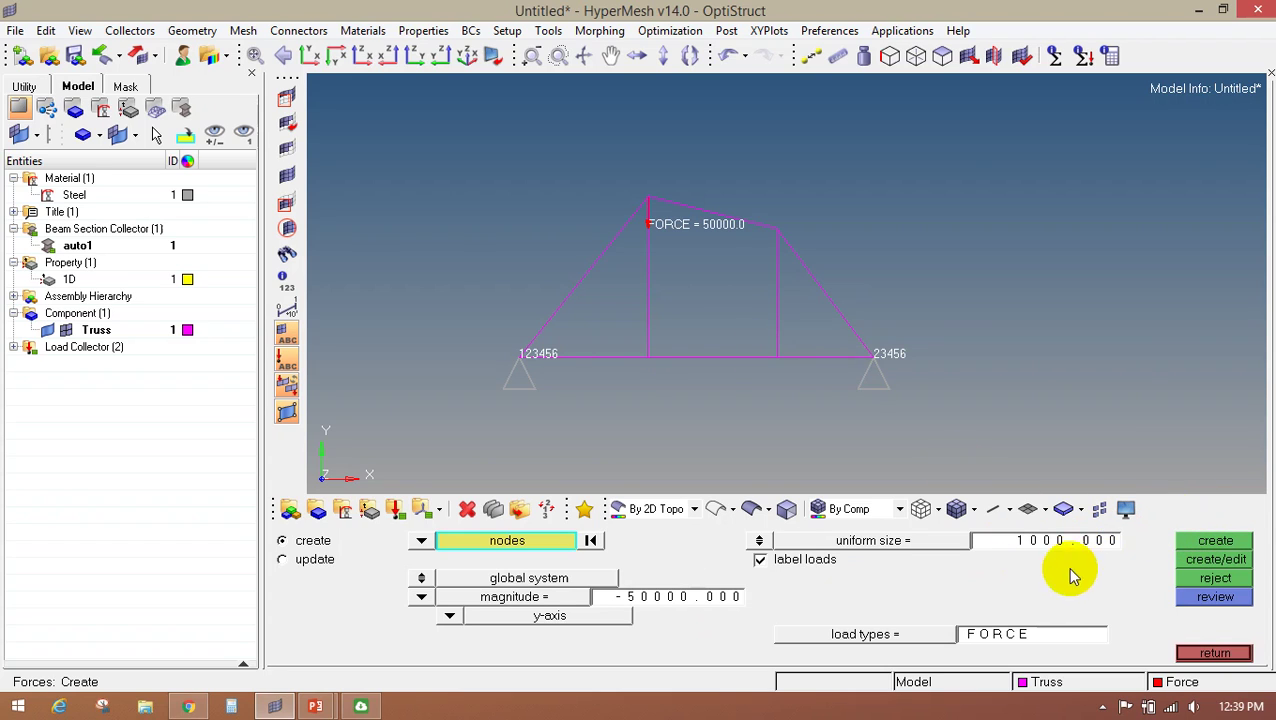
Apply a force of -30000 along the y-axis at the lower top node
left_click(774, 227)
left_click(648, 596)
type("-3")
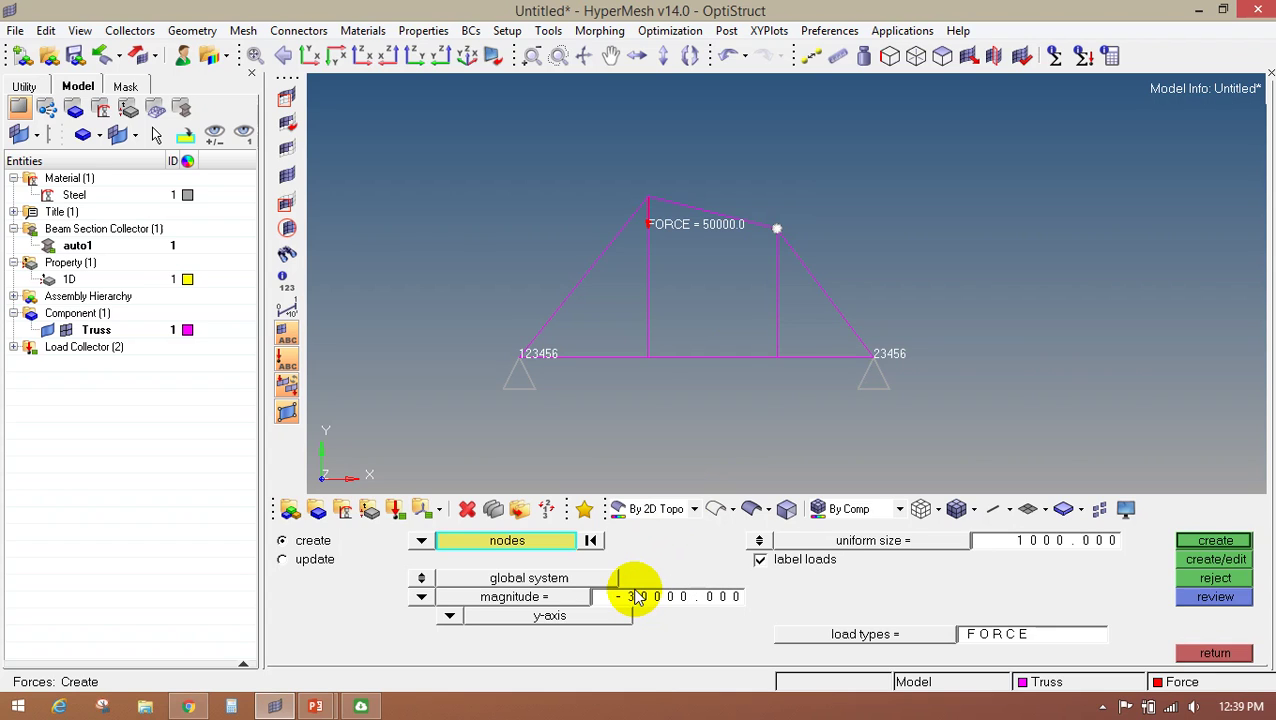
left_click(1215, 540)
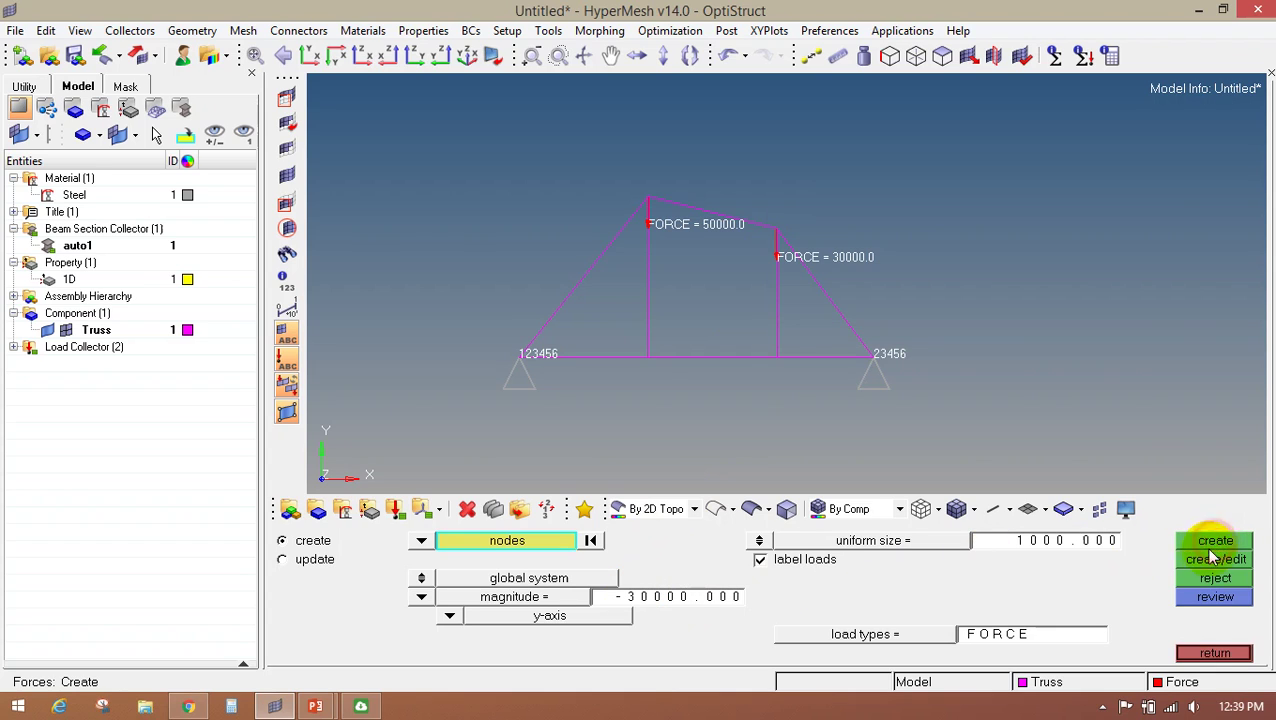
Define a load step named linear_static with the linear static analysis type
left_click(1213, 653)
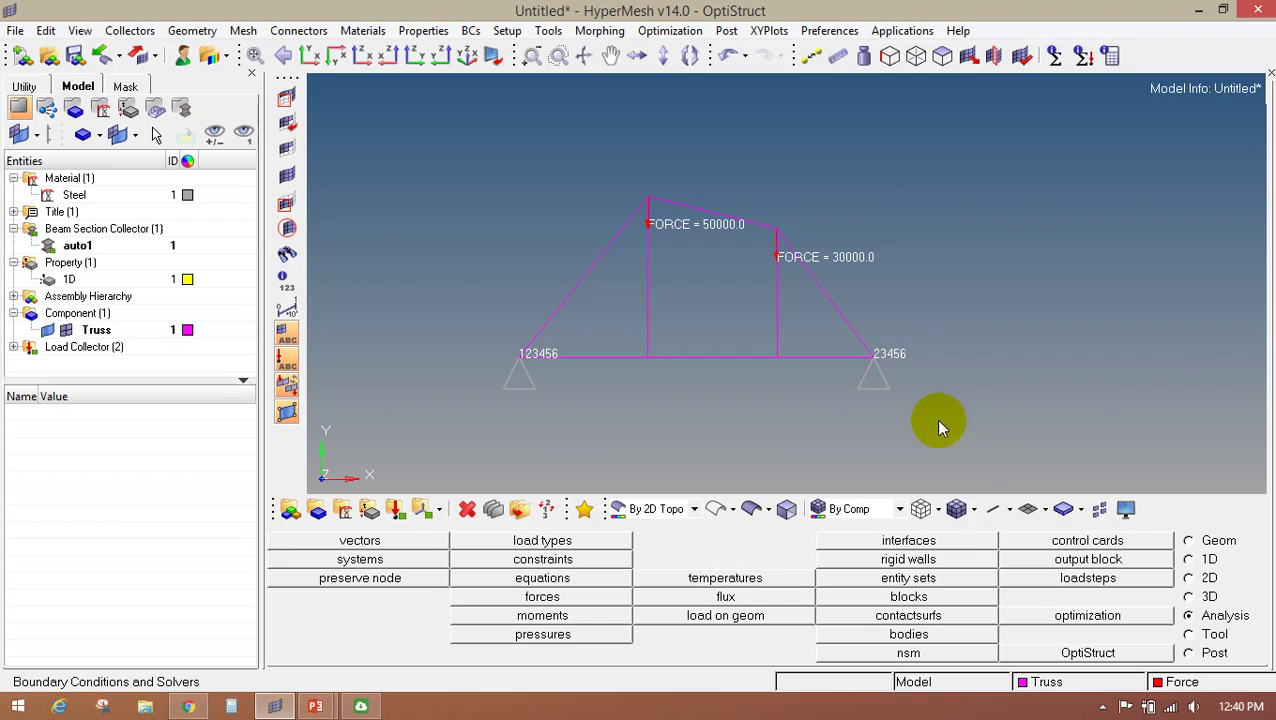
left_click(1134, 584)
left_click(412, 550)
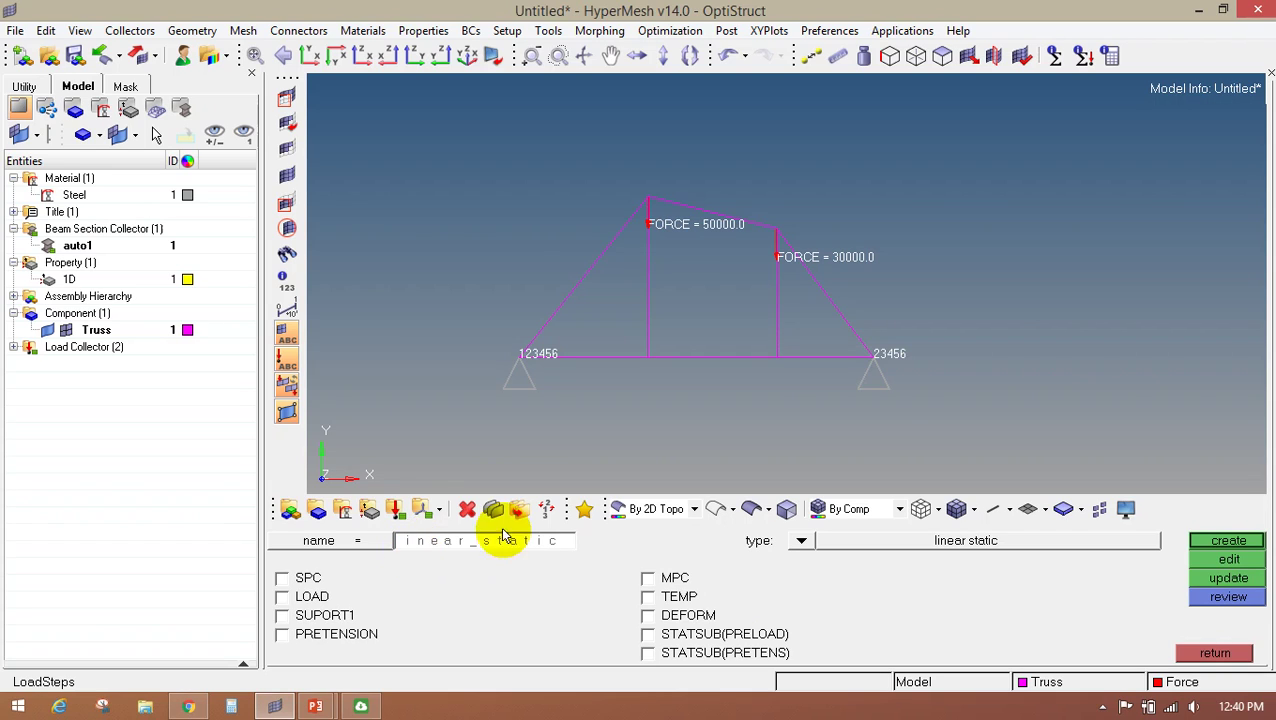
left_click(801, 540)
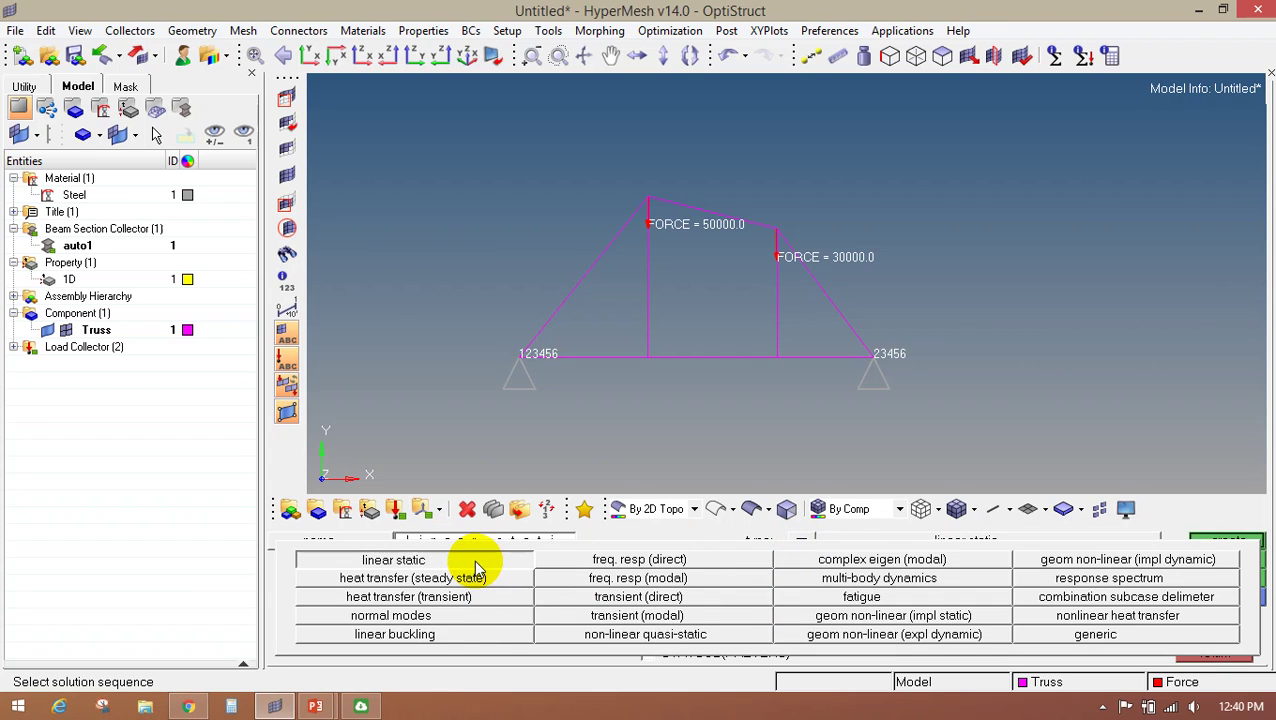
left_click(474, 559)
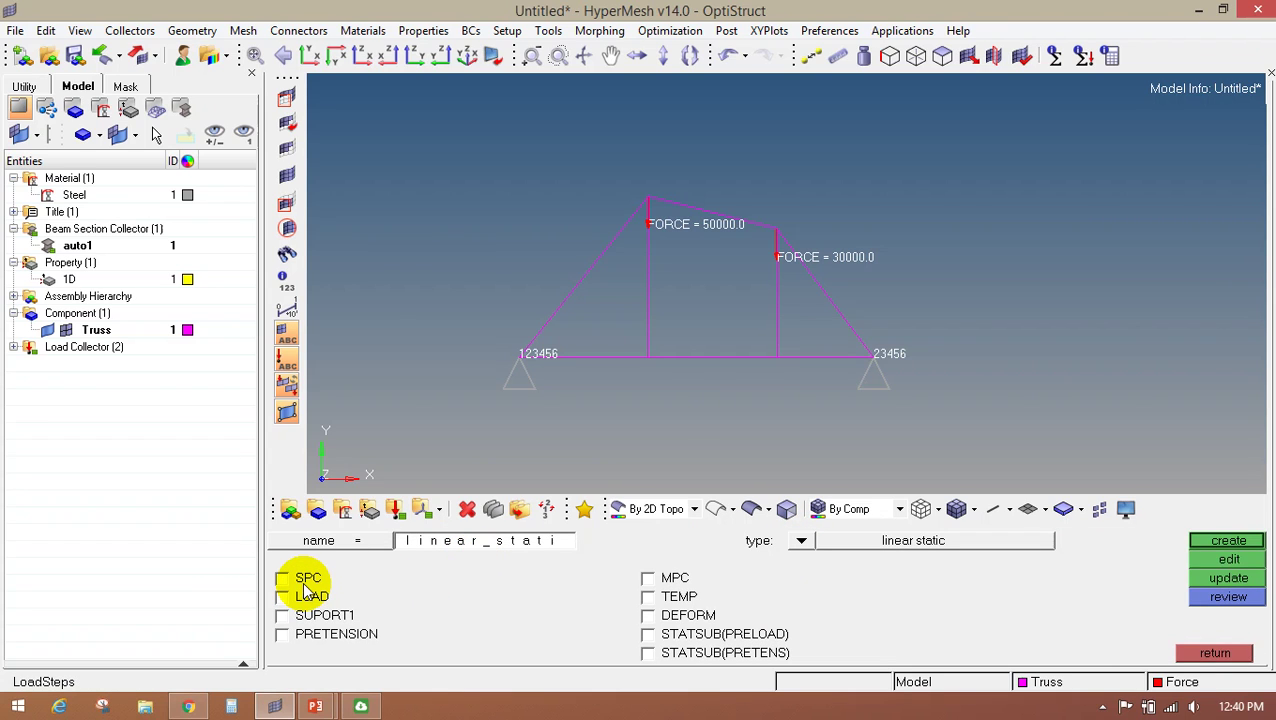
Enable SPC with load collector 1 and LOAD with load collector 2, and create the load step
left_click(305, 580)
left_click(310, 597)
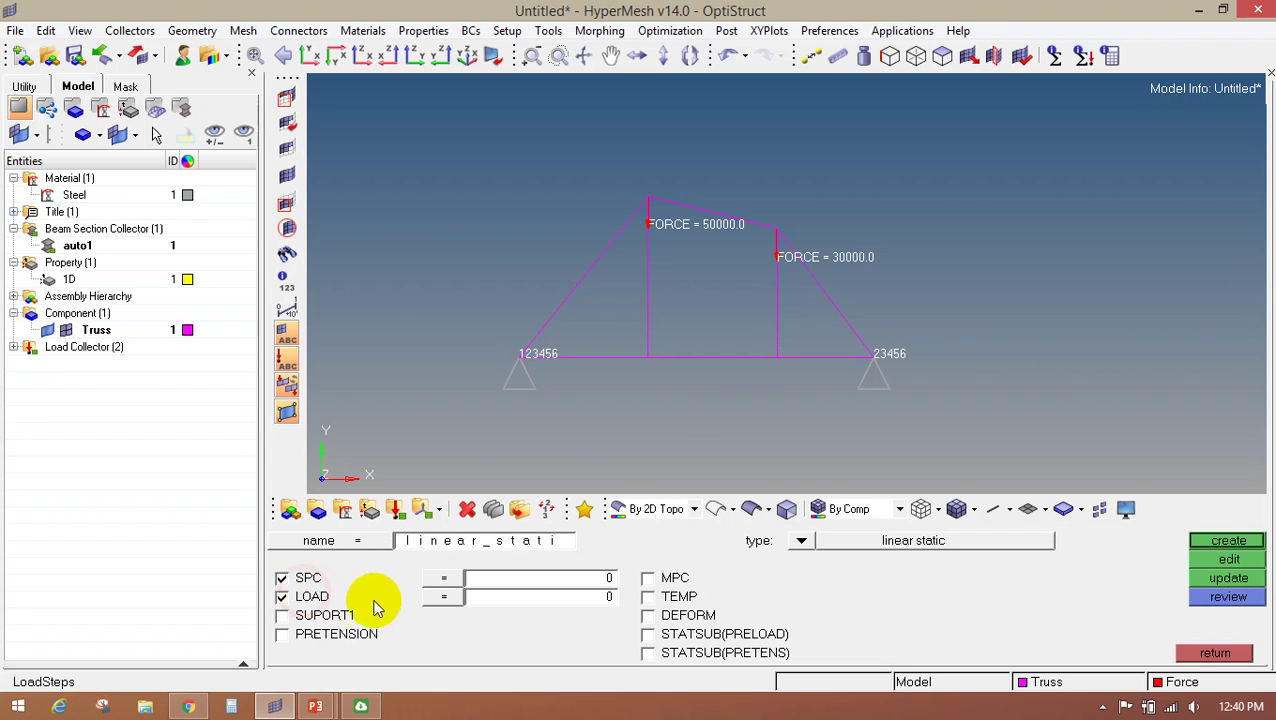
left_click(454, 580)
left_click(397, 543)
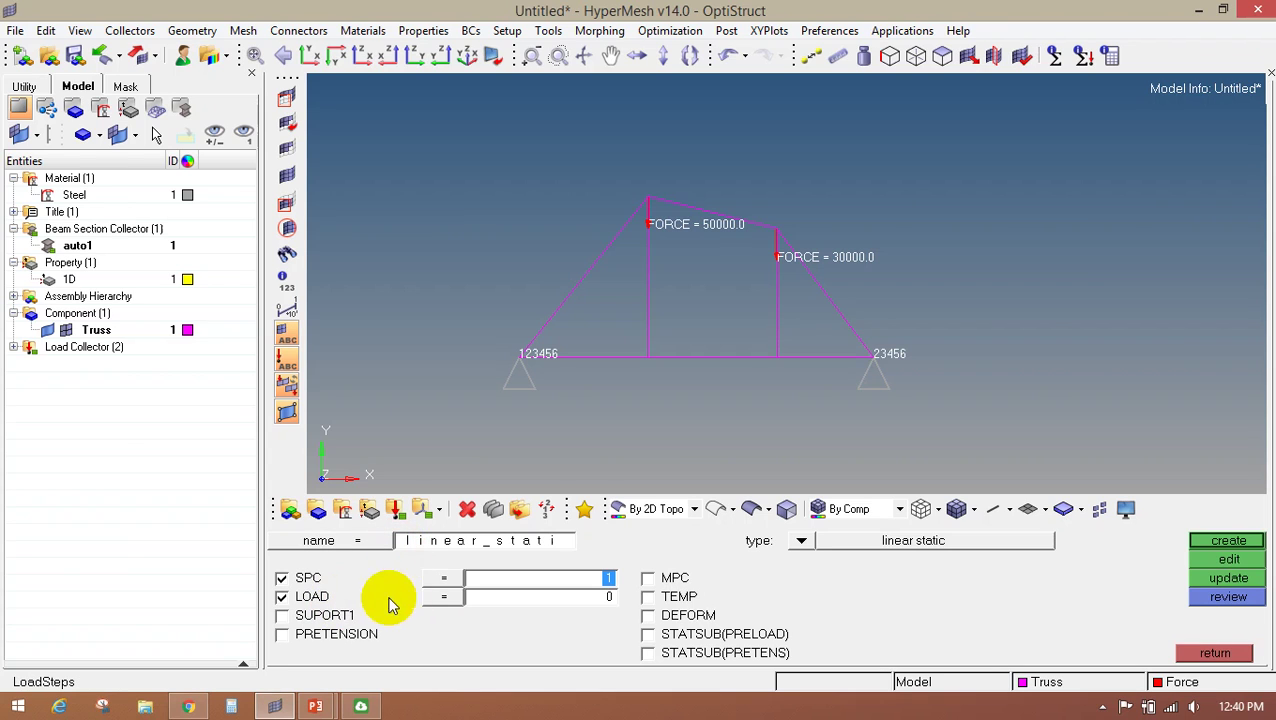
left_click(443, 596)
left_click(380, 560)
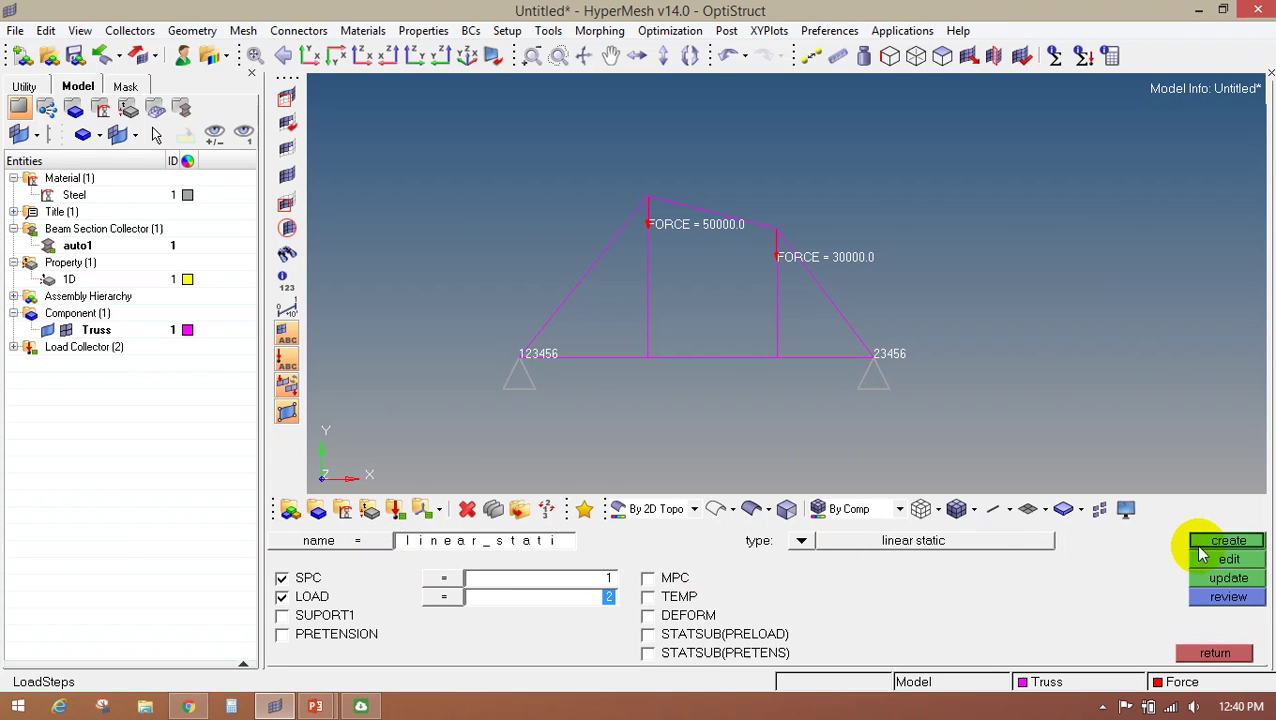
left_click(1228, 541)
left_click(1212, 652)
left_click(1212, 652)
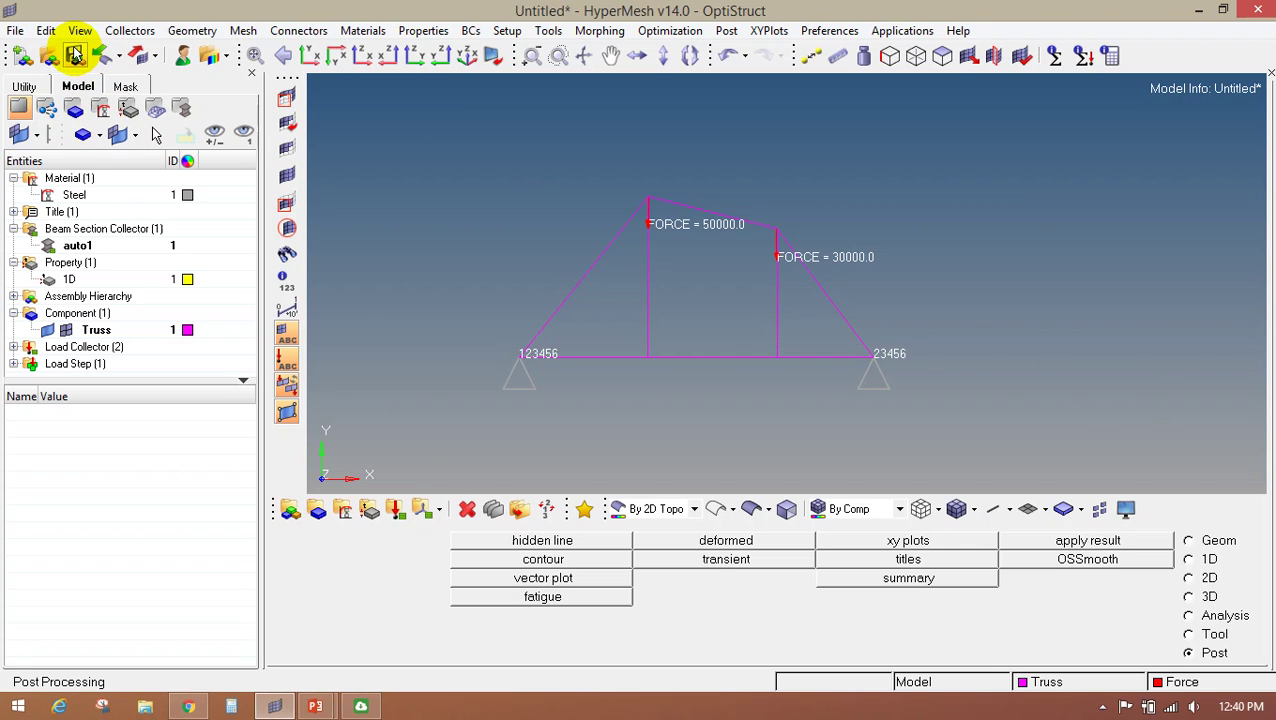
Start saving the model under a new name and create a new folder on the Desktop
left_click(17, 38)
left_click(57, 131)
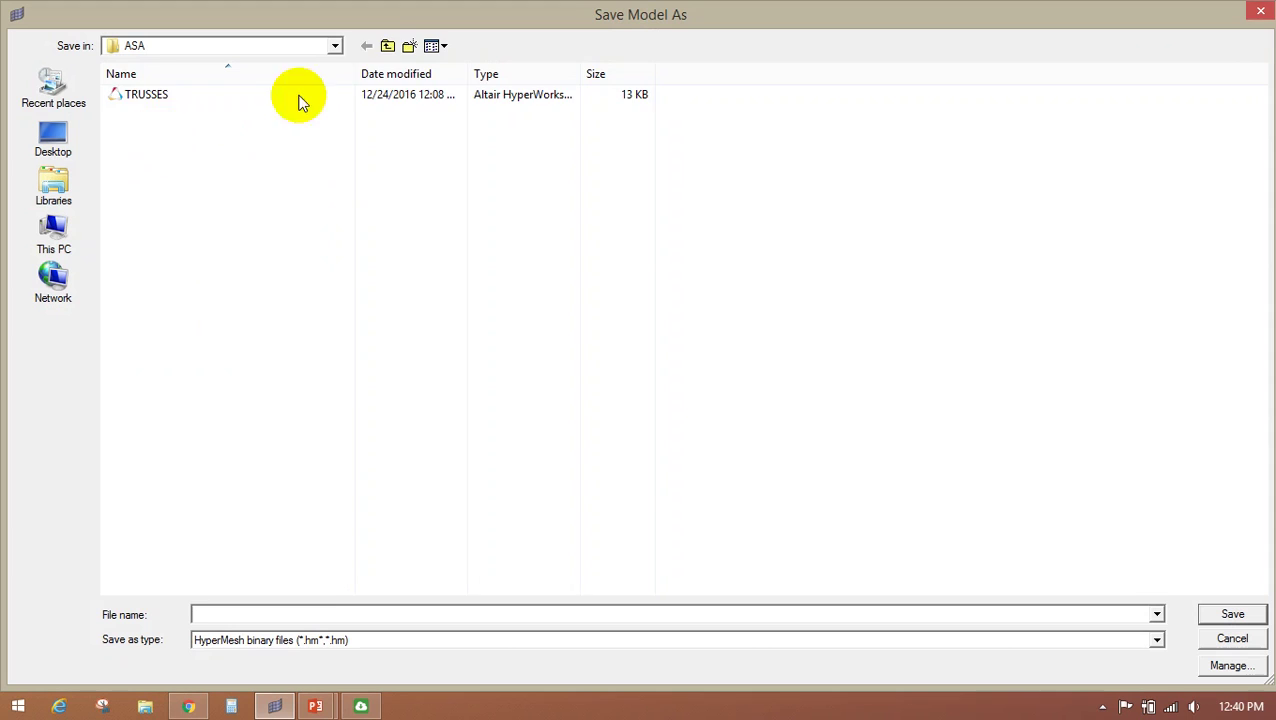
left_click(388, 45)
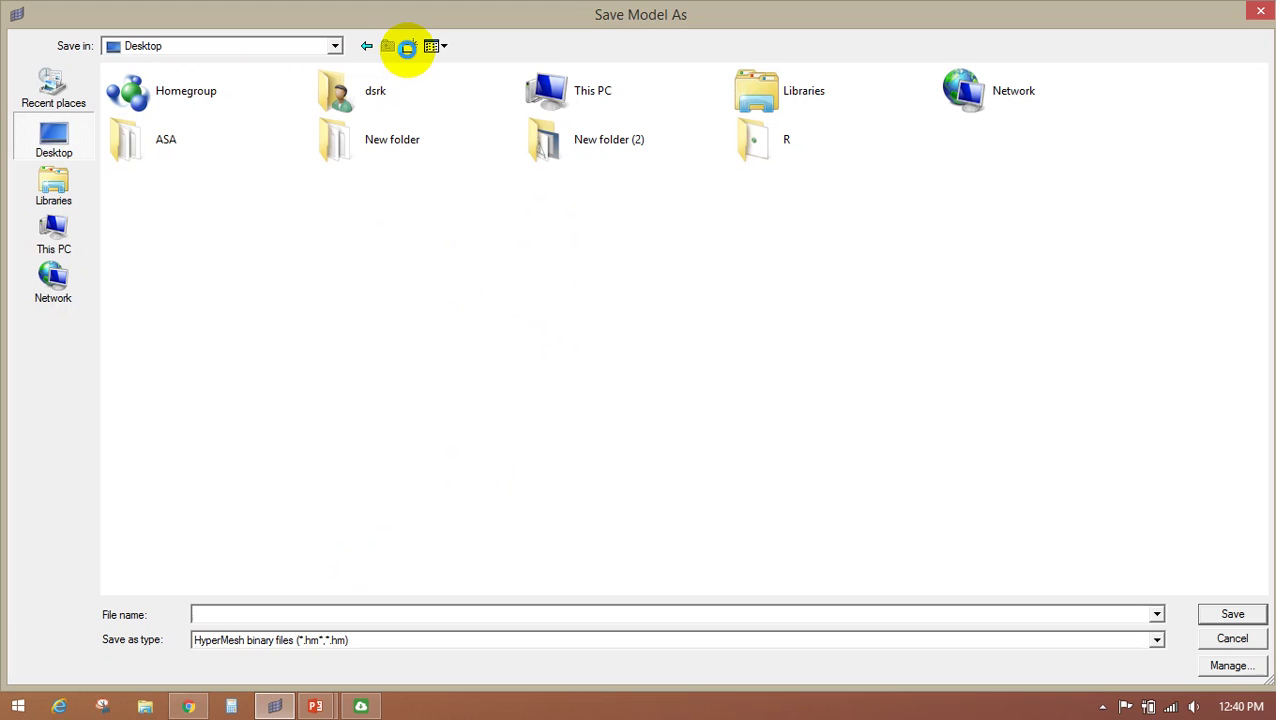
right_click(426, 318)
mouse_move(527, 488)
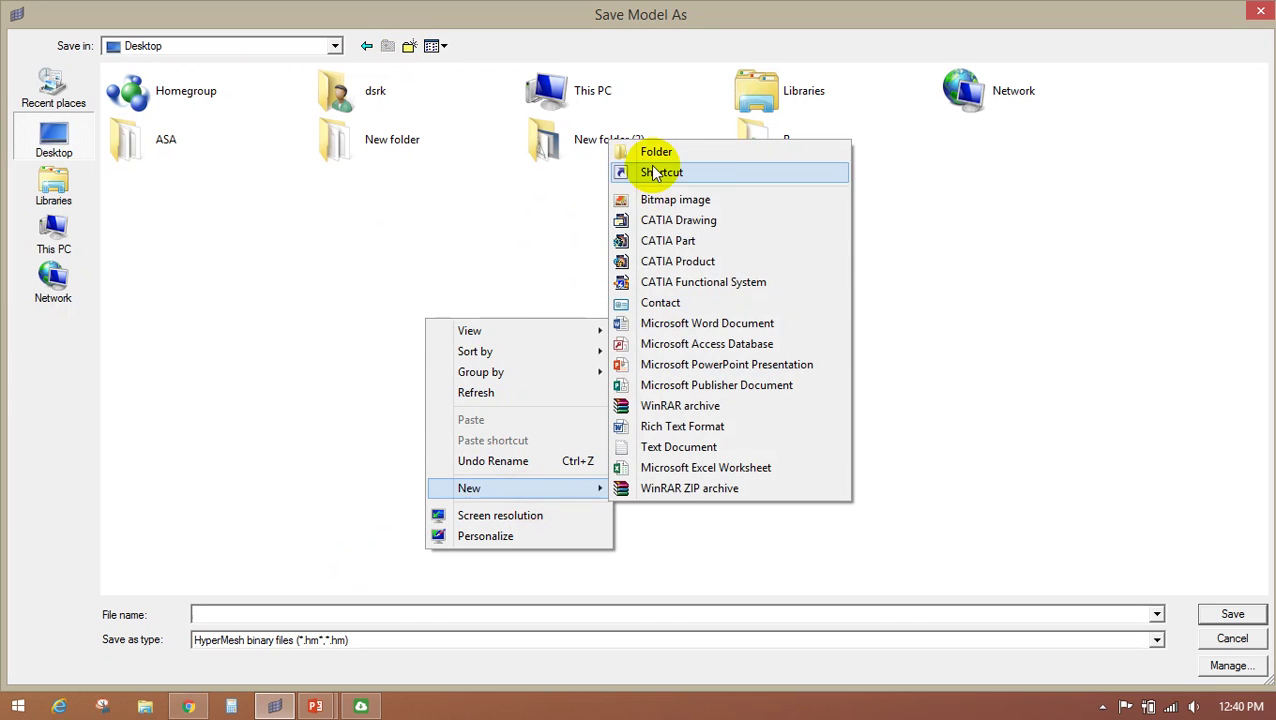
left_click(650, 152)
left_click(958, 150)
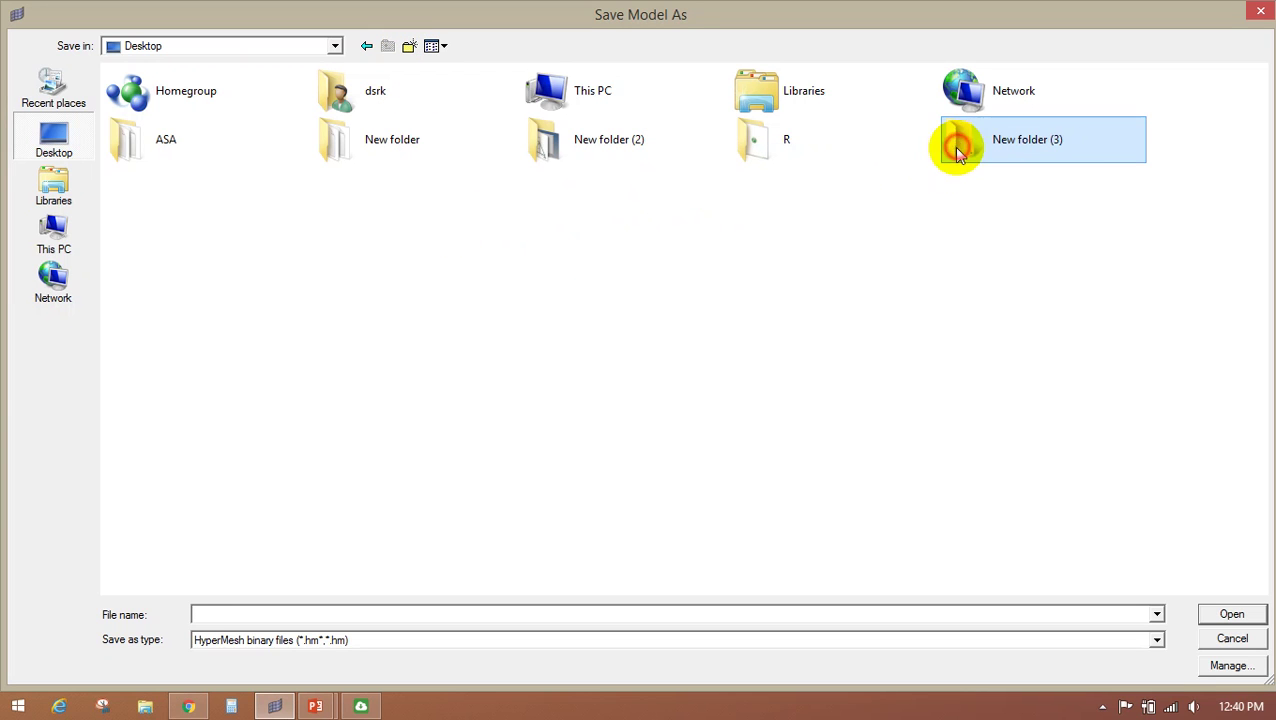
Save the model as truss in the newly created Desktop folder
double_click(958, 150)
left_click(414, 614)
type("tru")
key("Return")
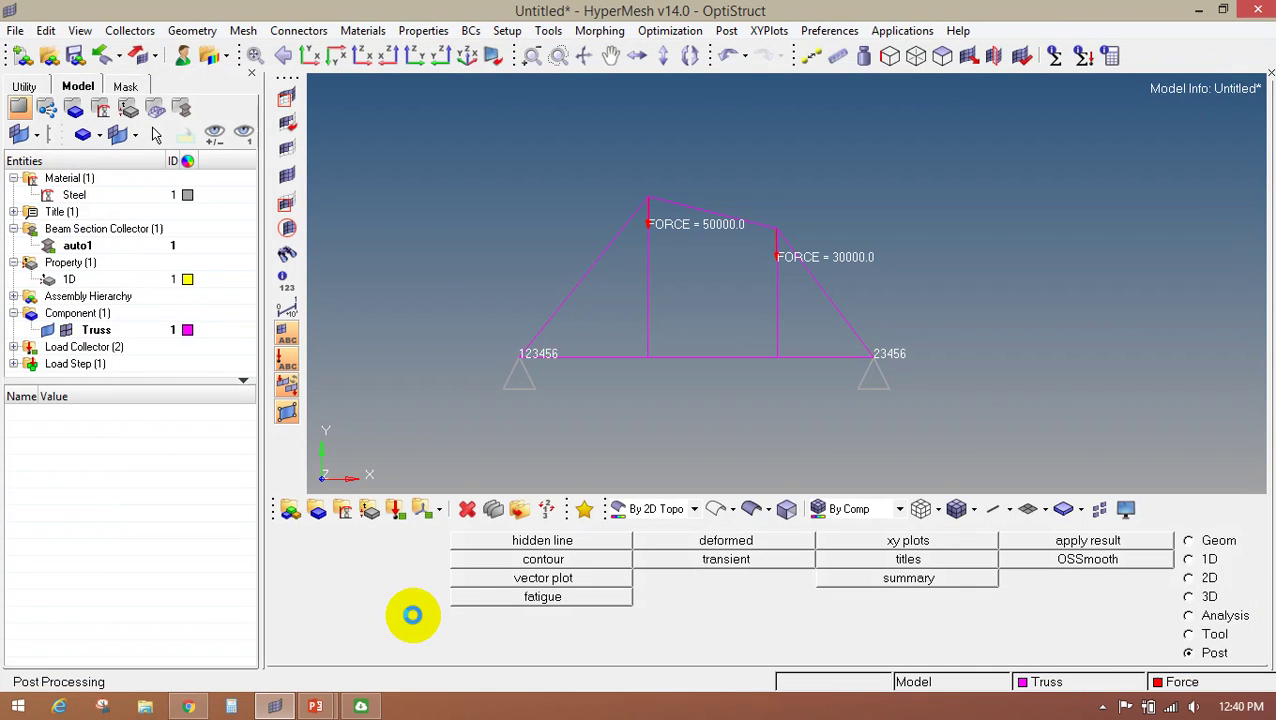
Set up the OptiStruct run with export option all, run option analysis and memory default
left_click(1220, 617)
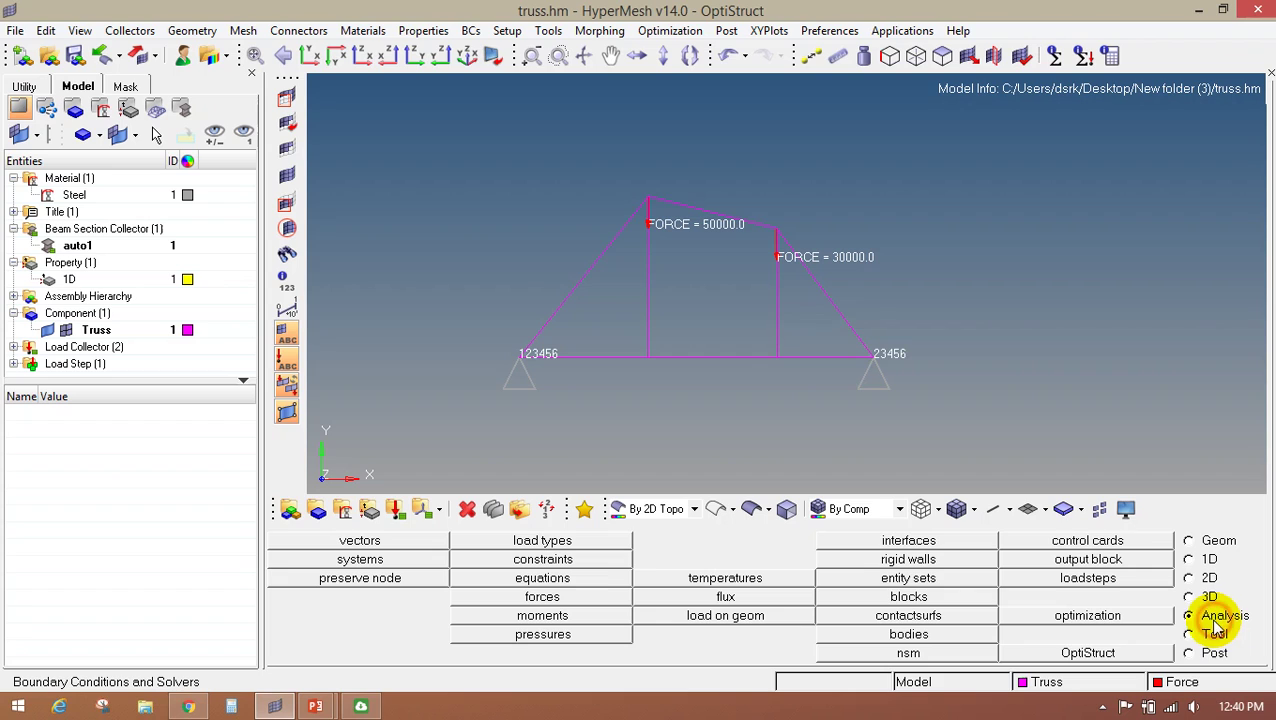
left_click(1112, 654)
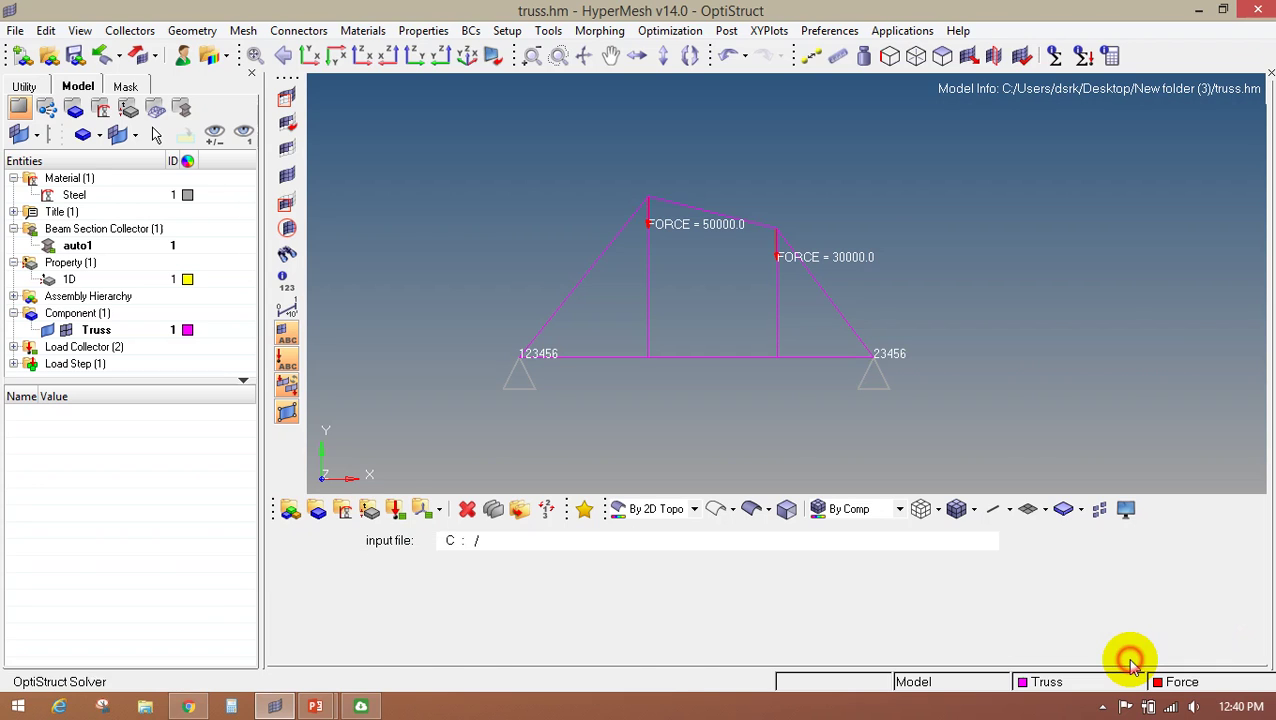
left_click(378, 597)
left_click(379, 586)
left_click(588, 598)
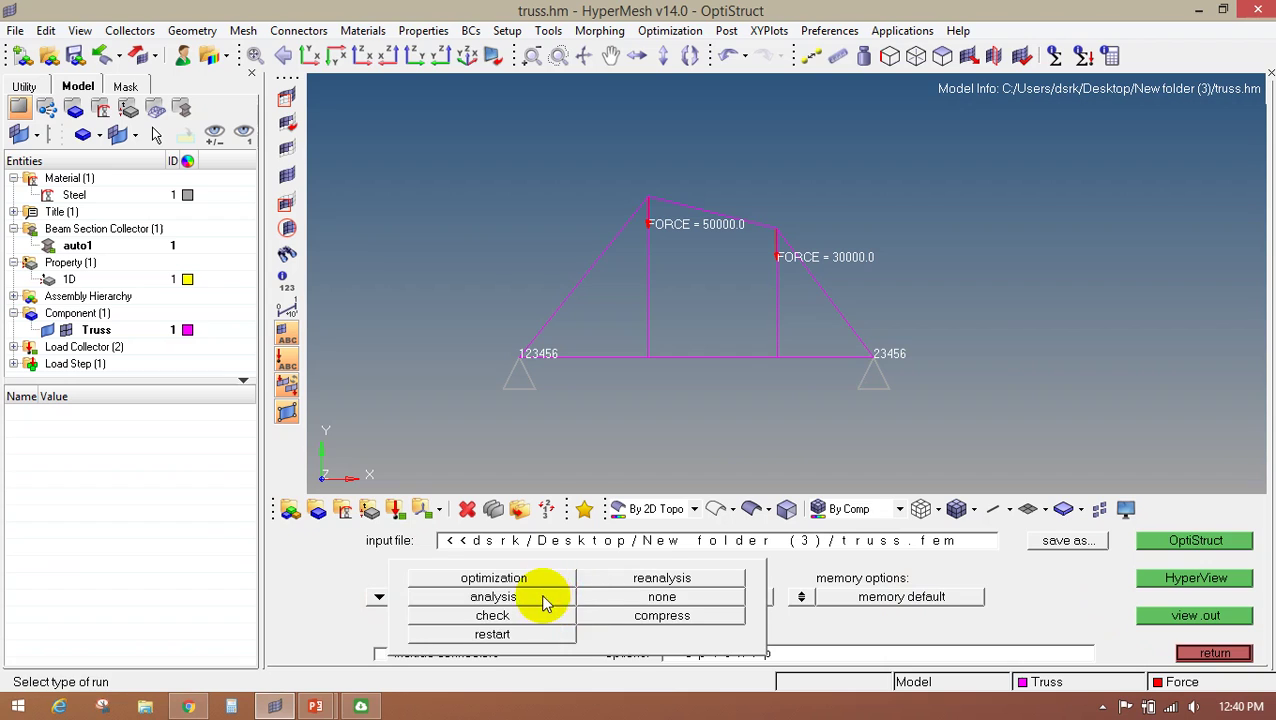
left_click(541, 597)
left_click(800, 597)
left_click(800, 597)
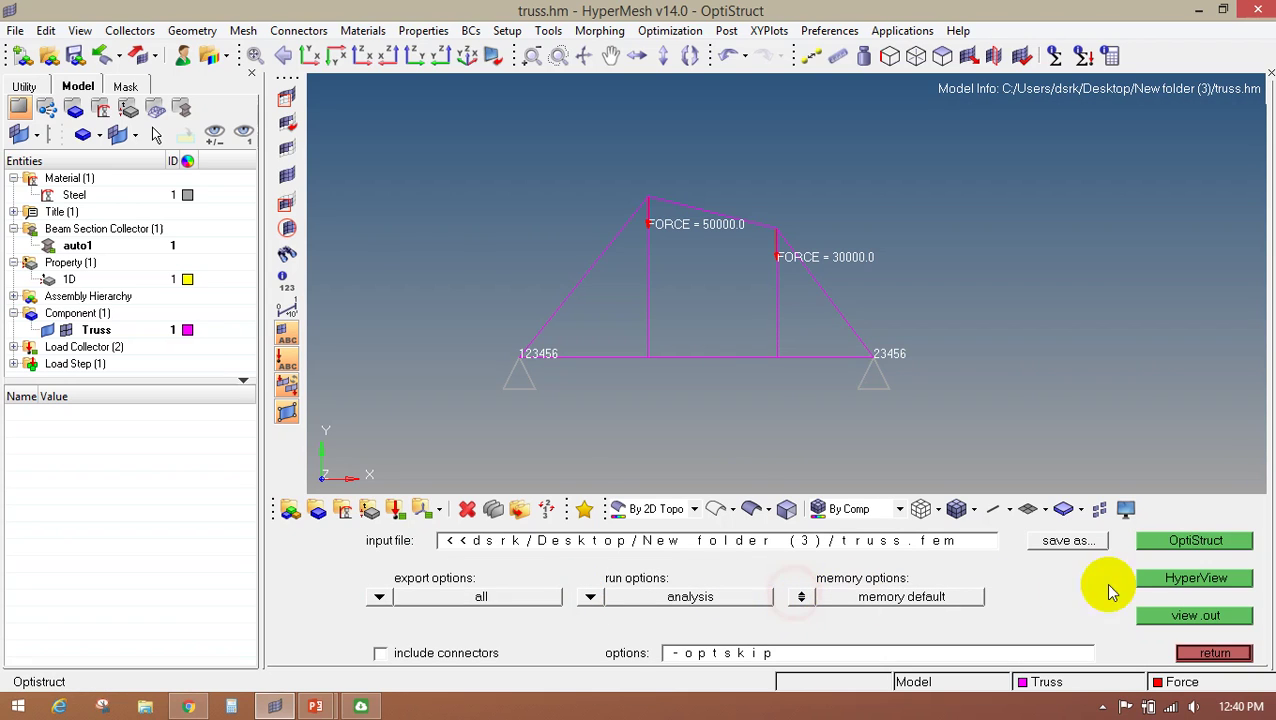
Run the OptiStruct analysis on truss.fem and read the solver's message log
left_click(1166, 547)
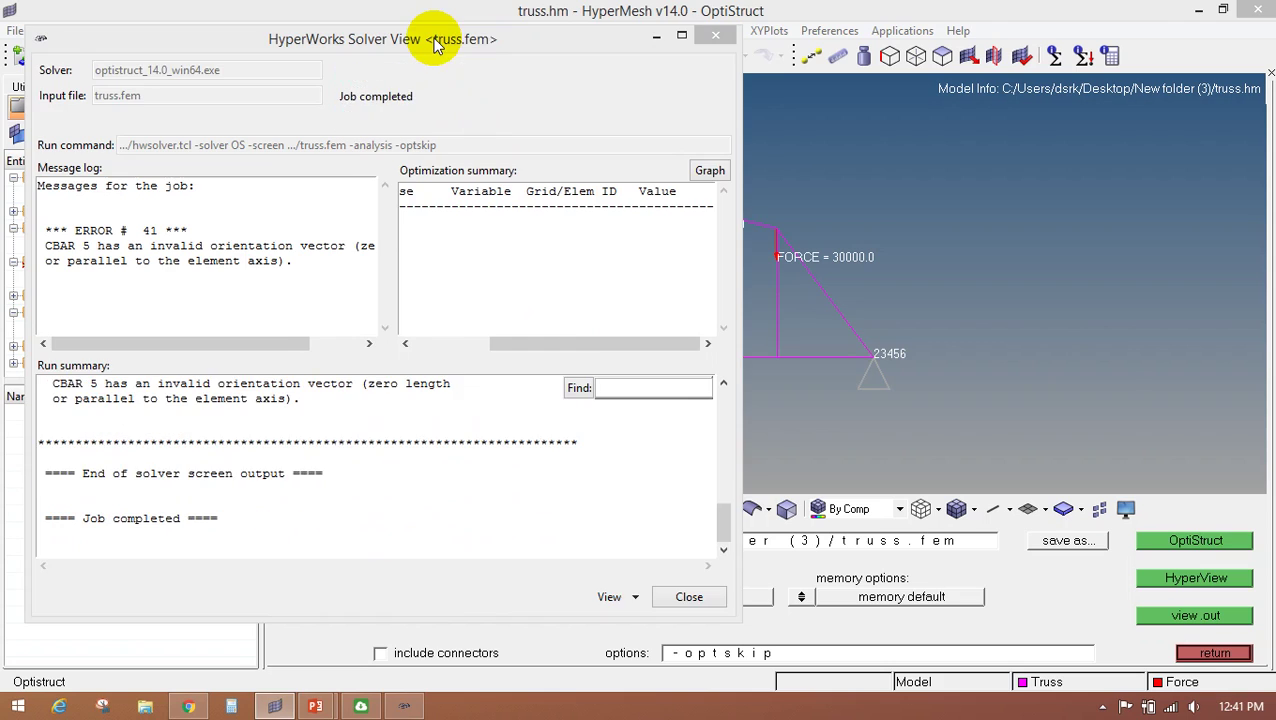
left_click_drag(458, 38, 494, 27)
left_click_drag(433, 209, 625, 210)
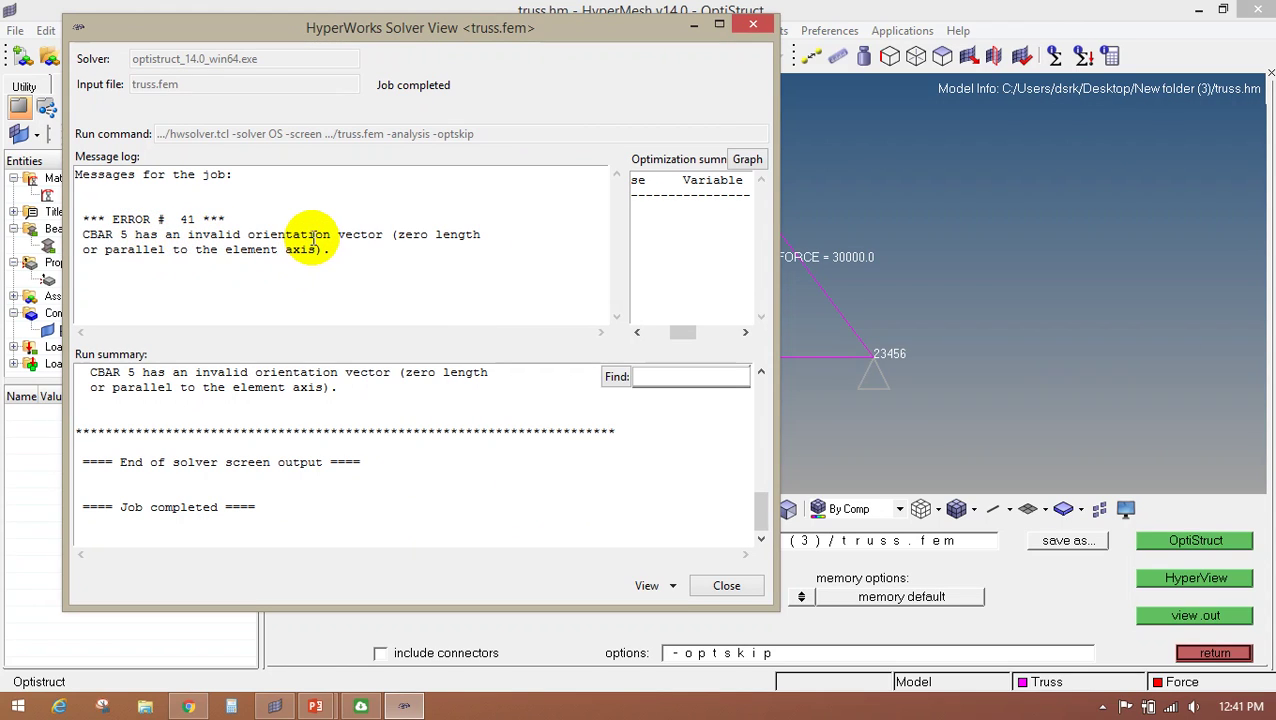
left_click(724, 587)
left_click(1196, 653)
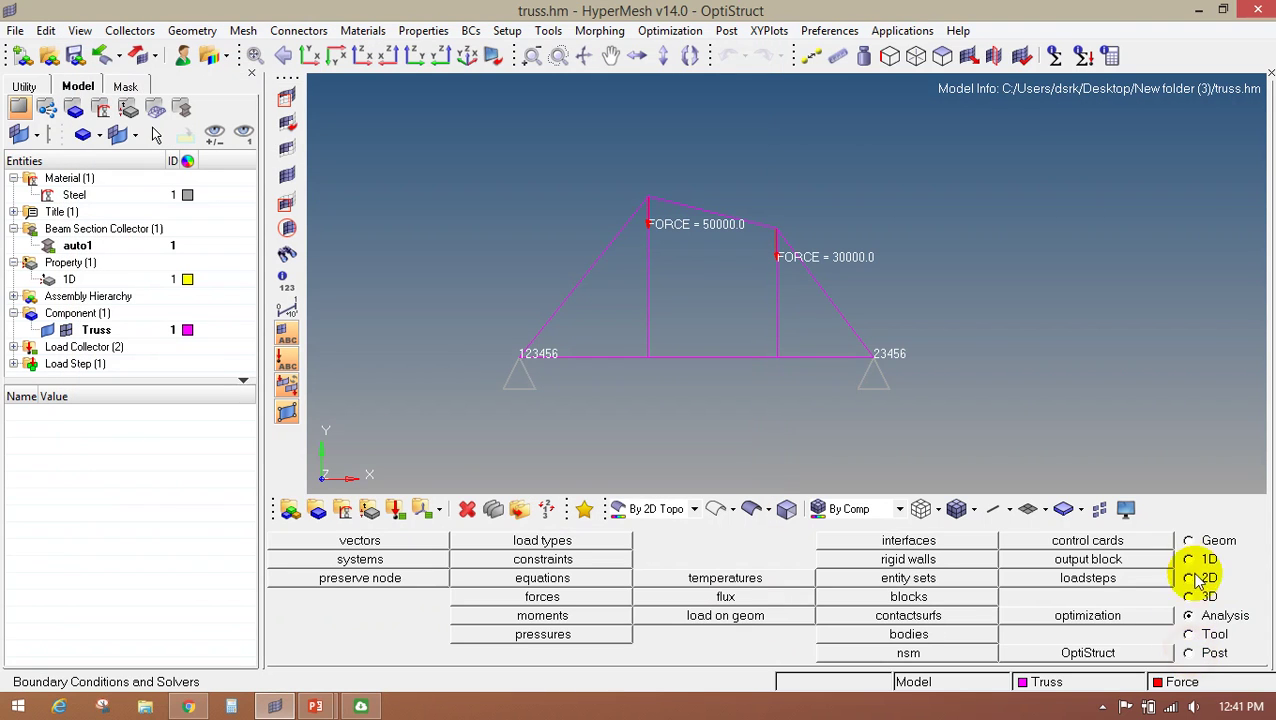
Select all displayed bar elements for updating and set their orientation to the z-axis
left_click(1192, 562)
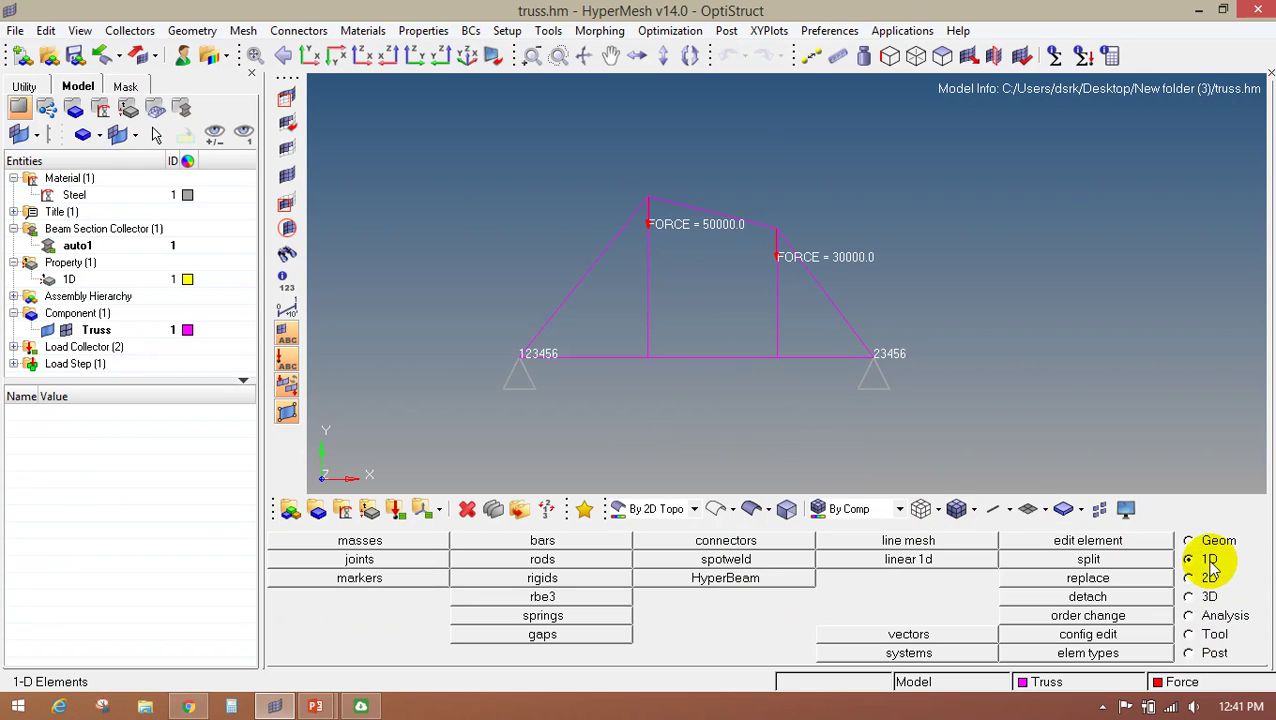
left_click(570, 541)
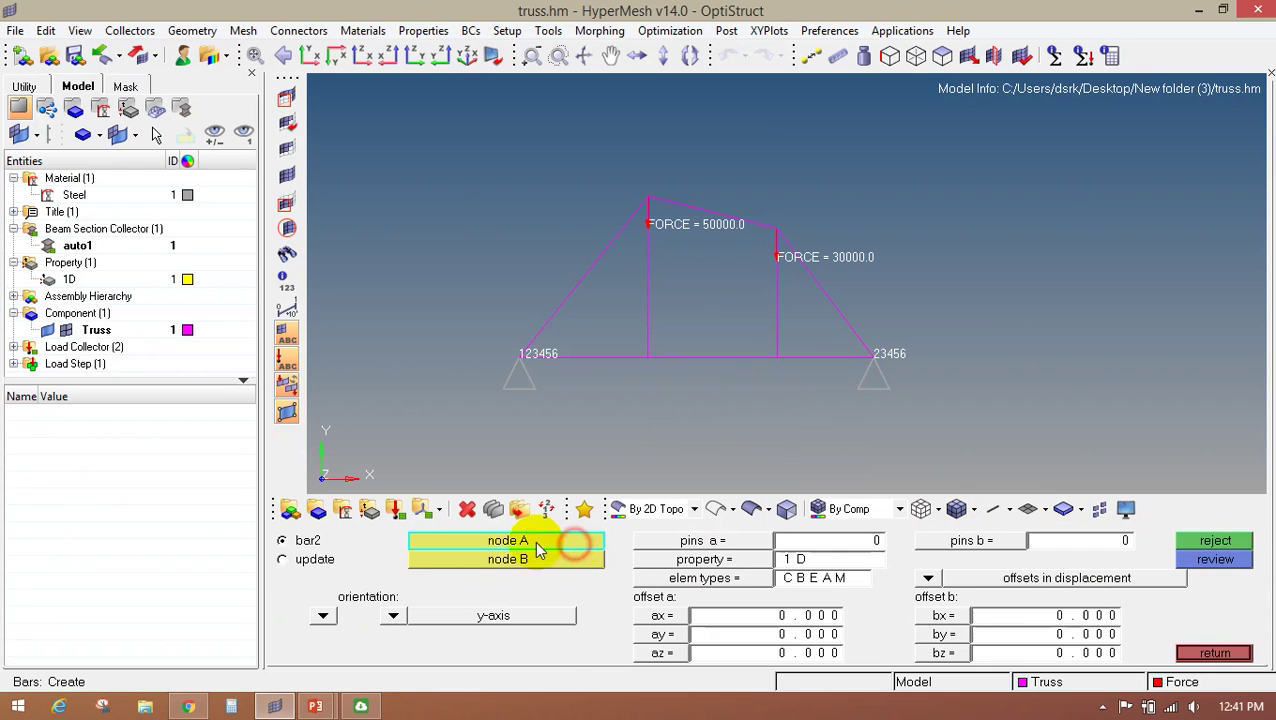
left_click(303, 559)
left_click(470, 541)
left_click(412, 578)
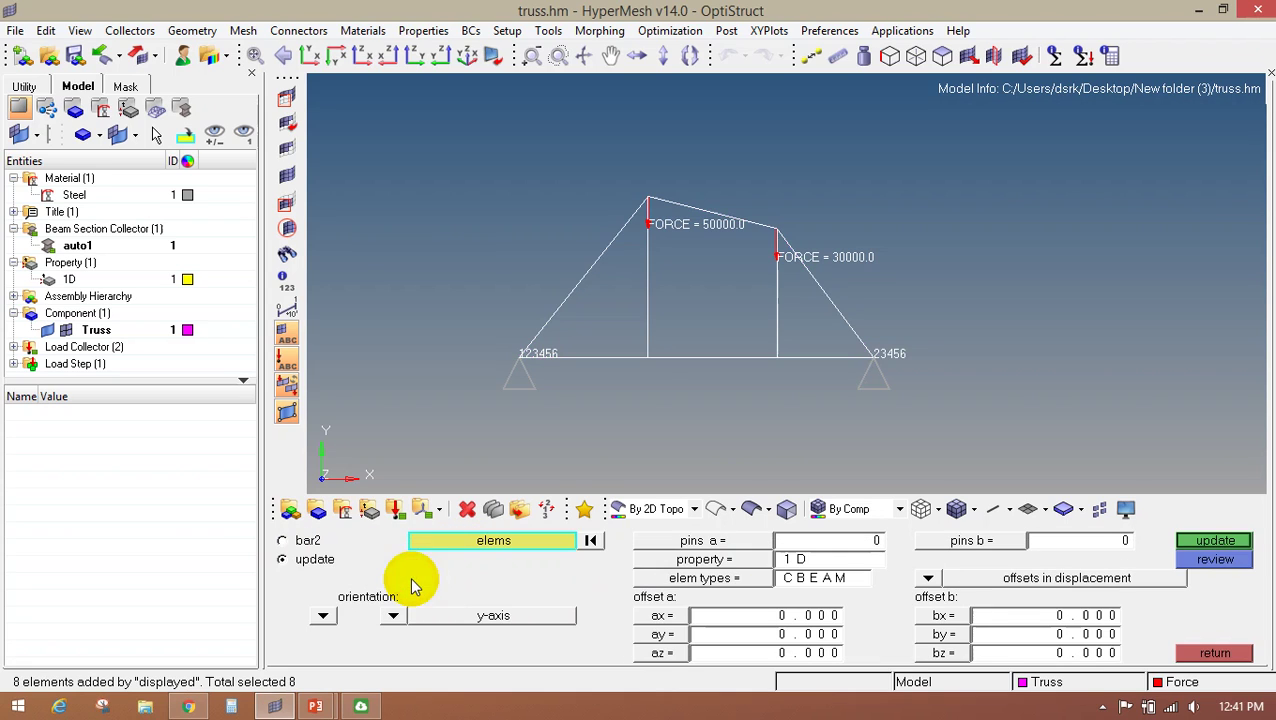
left_click(395, 617)
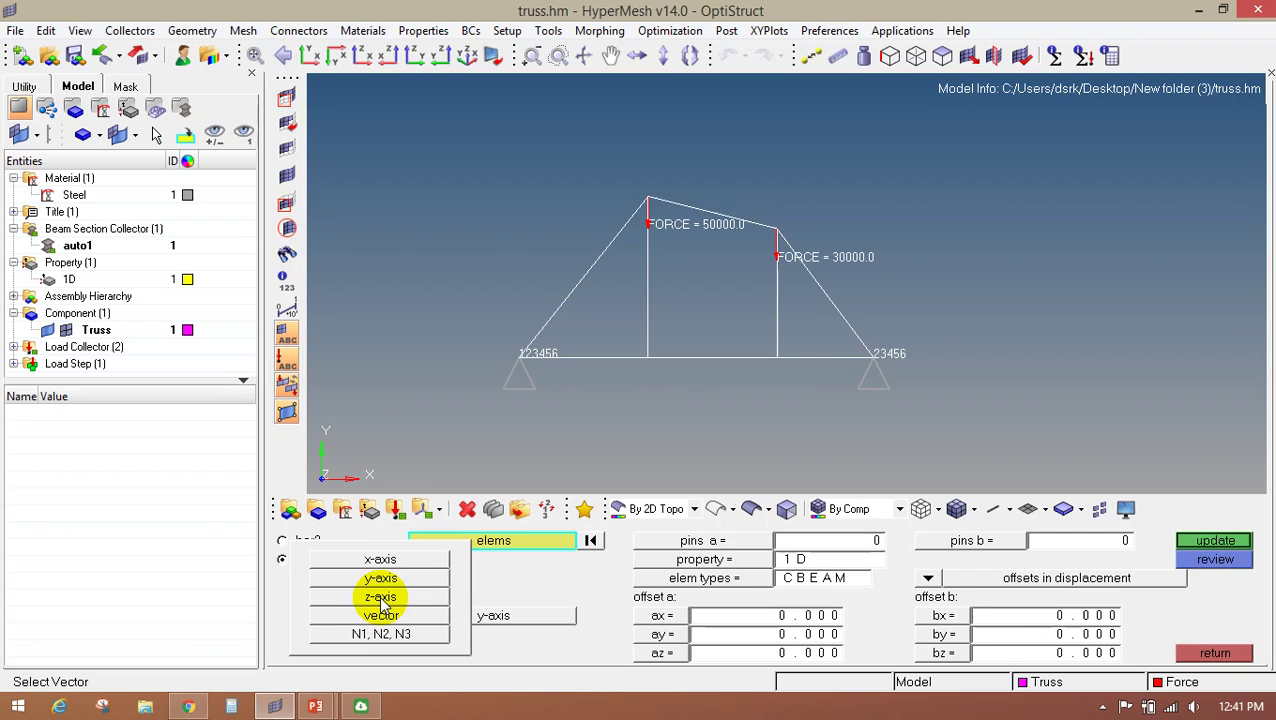
left_click(380, 597)
Choose property 1D and element type CBEAM for the bar update
left_click(705, 559)
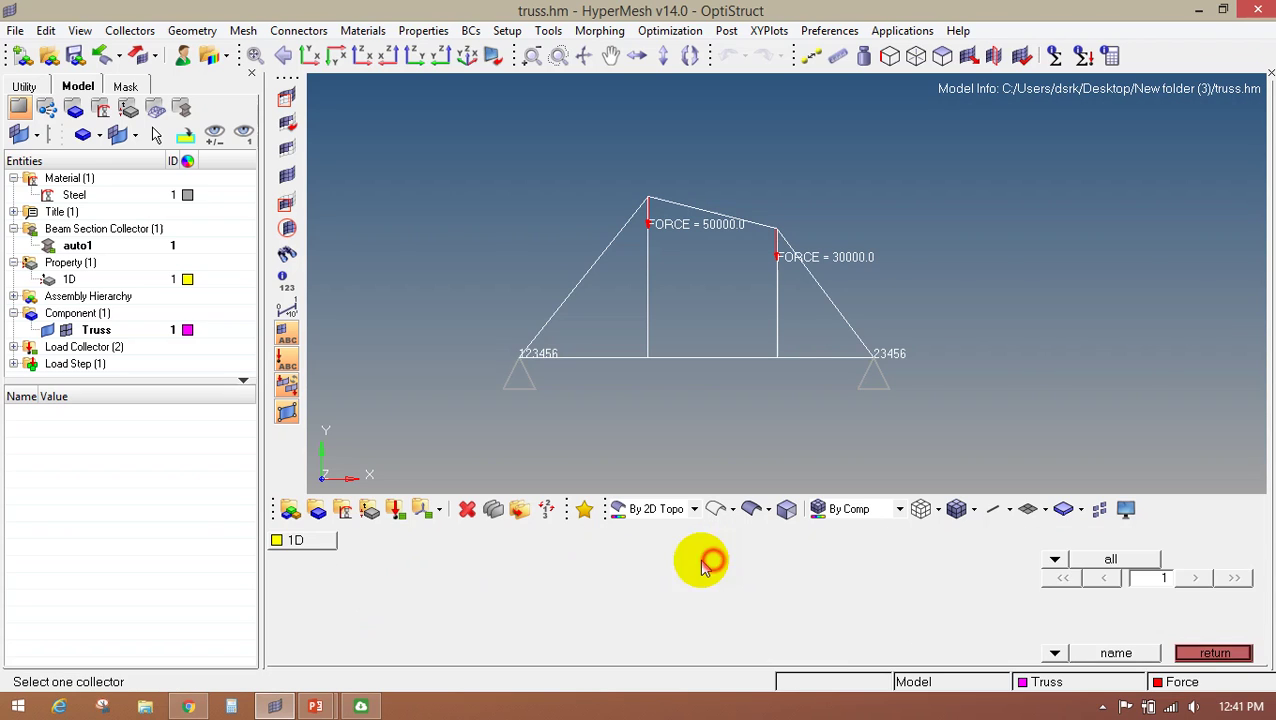
left_click(340, 543)
left_click(735, 578)
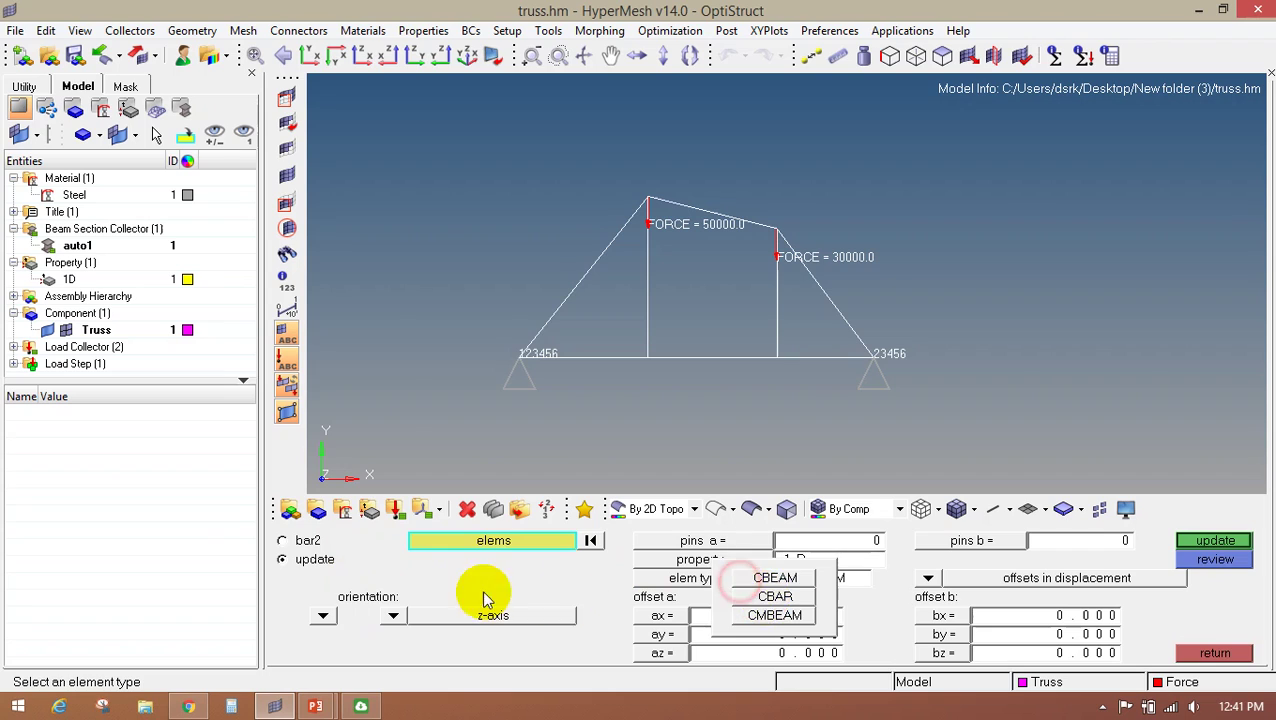
left_click(690, 578)
left_click(770, 578)
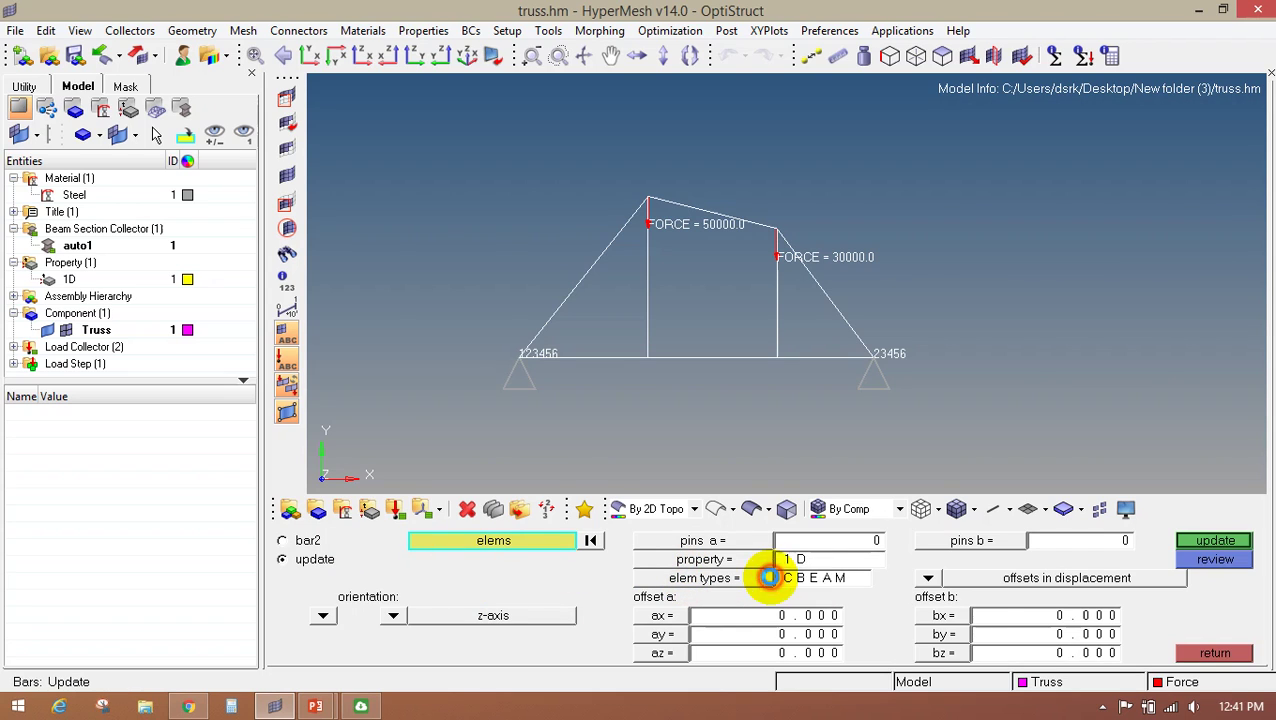
Update the bars' local axis, pin flags, property, offsets at a and b, and element type
left_click(1200, 542)
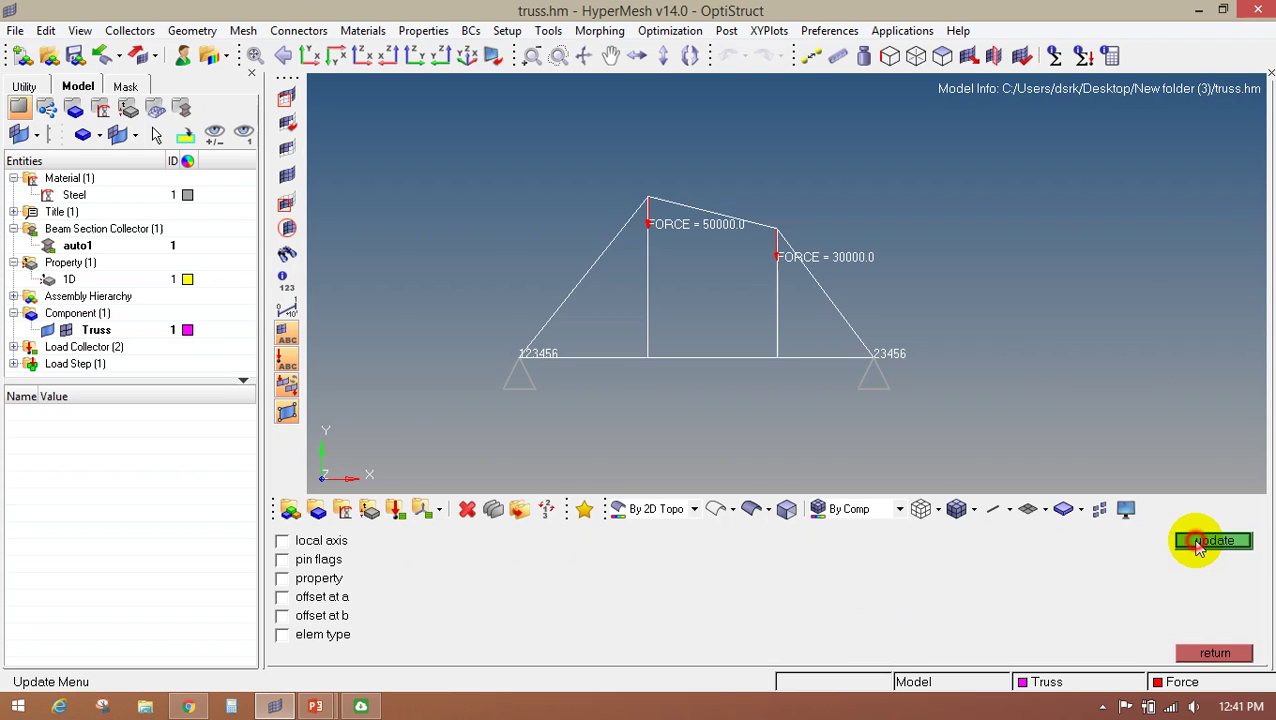
left_click(312, 541)
left_click(314, 560)
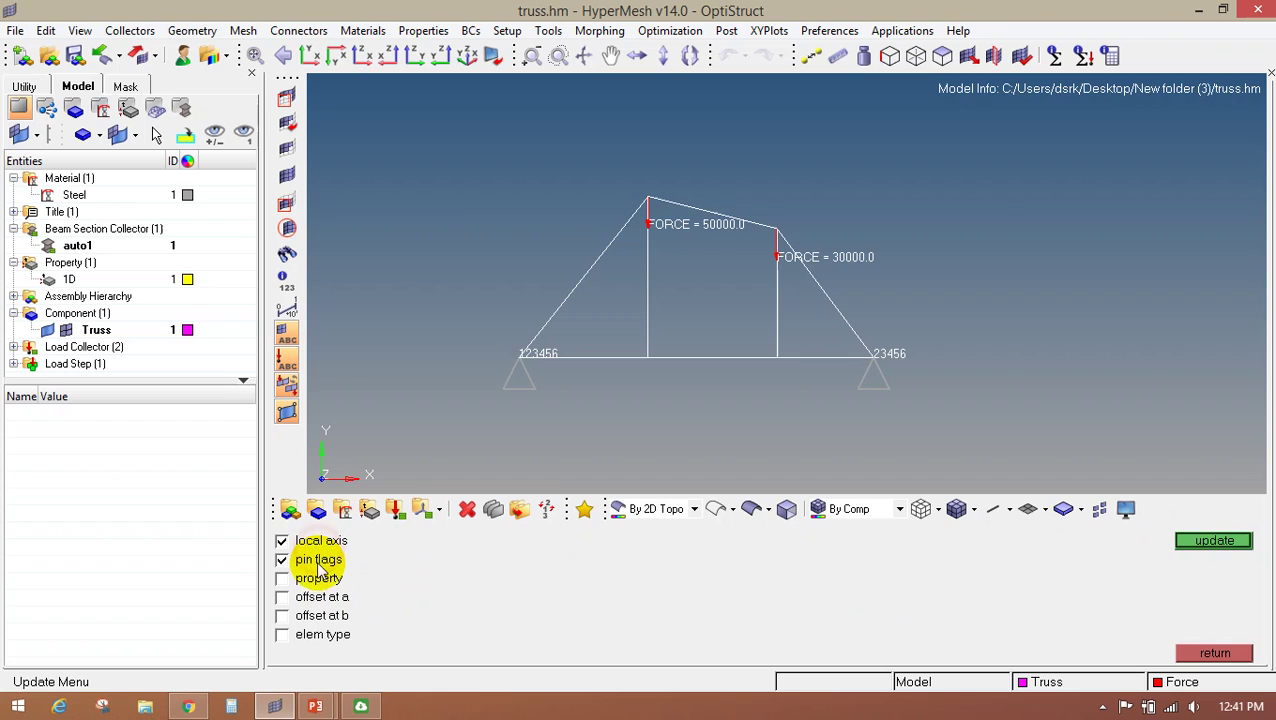
left_click(316, 579)
left_click(320, 597)
left_click(320, 616)
left_click(320, 634)
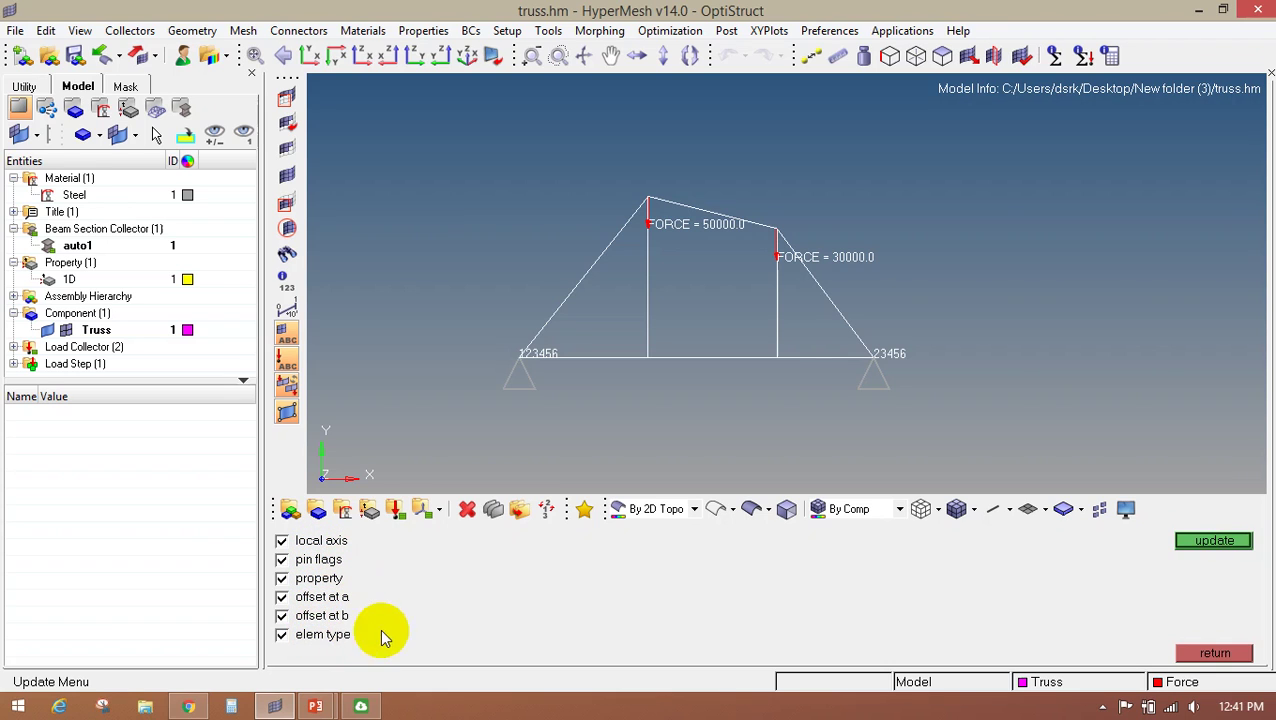
left_click(1244, 545)
left_click(1207, 652)
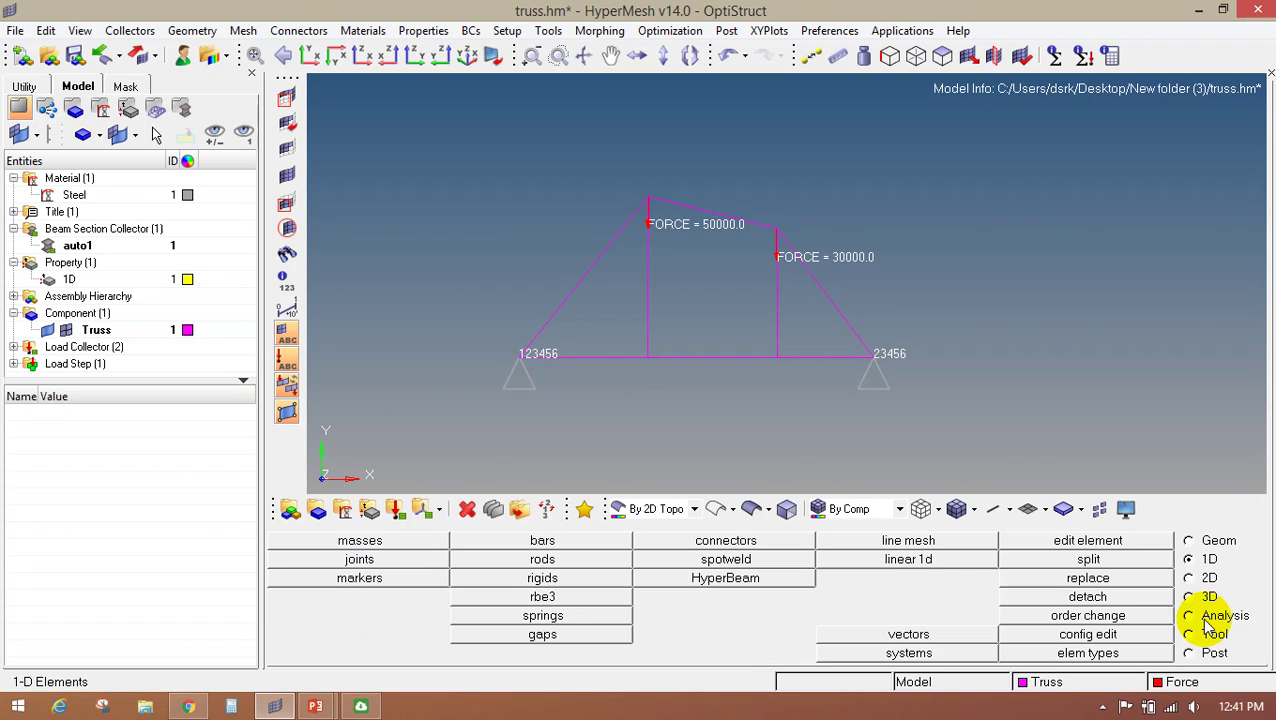
Rerun the OptiStruct analysis, overwriting the existing truss.fem, and view the solver messages
left_click(1200, 616)
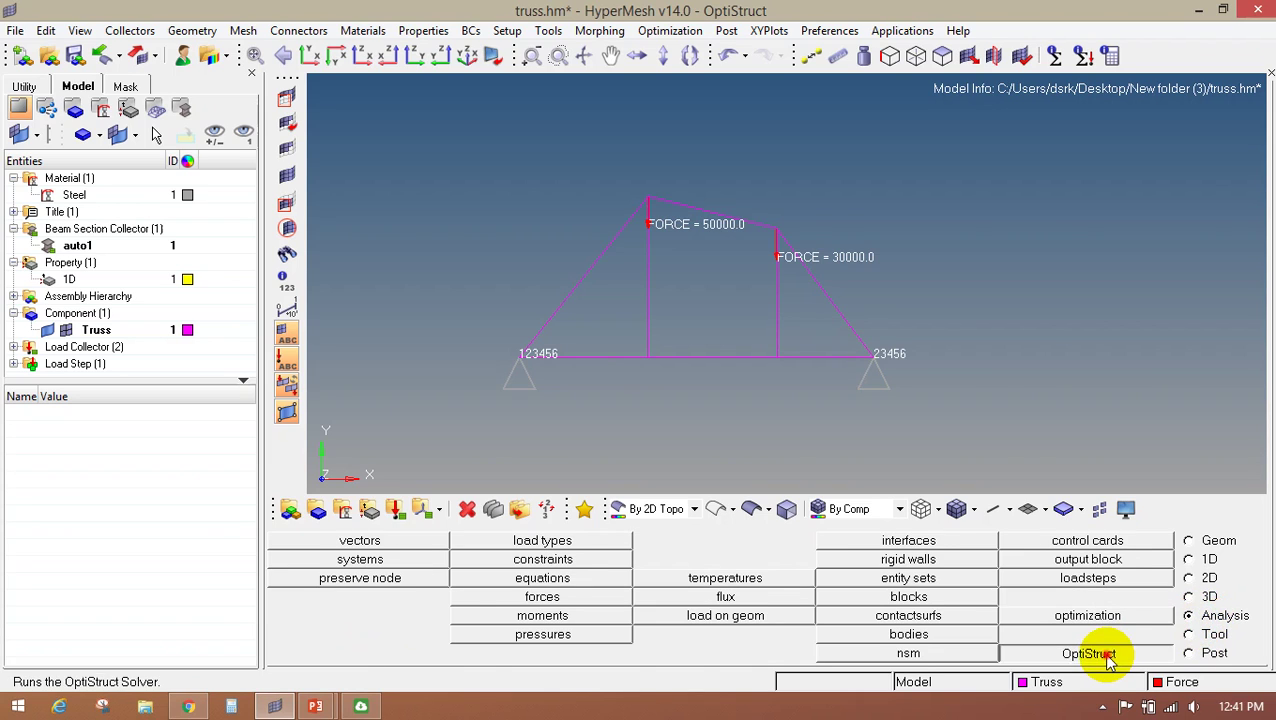
left_click(1105, 653)
left_click(1167, 541)
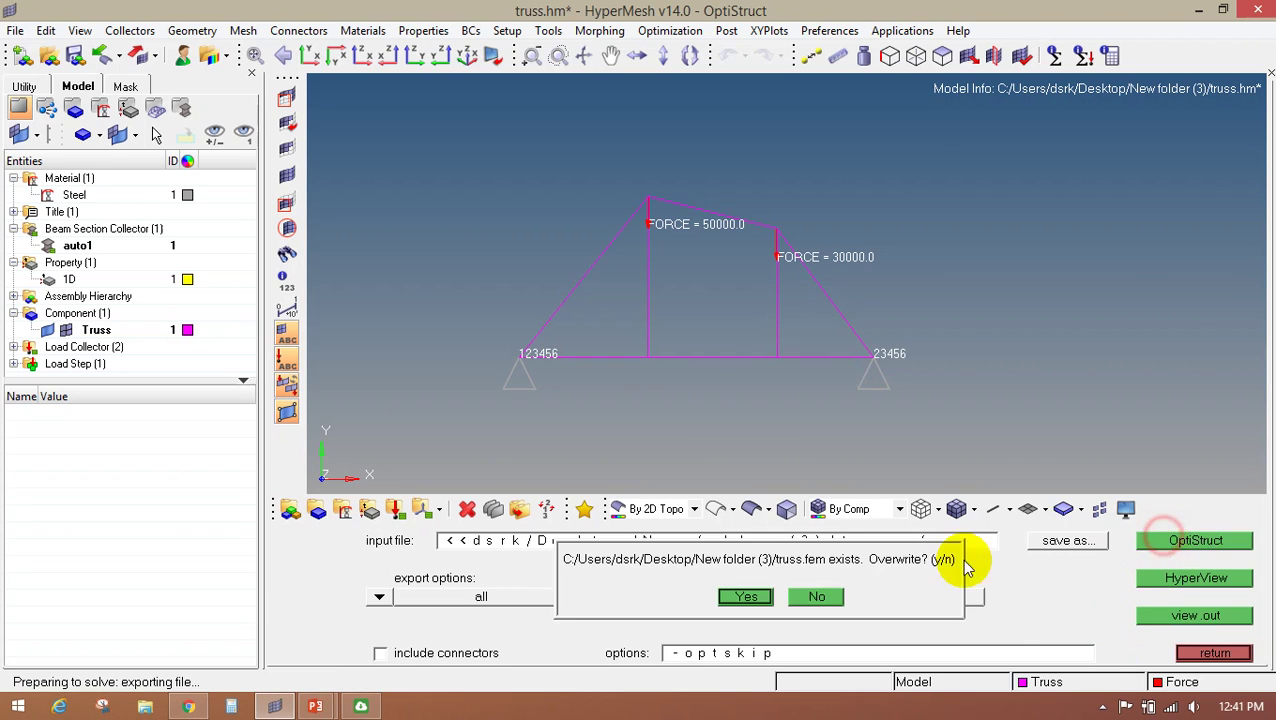
left_click(740, 597)
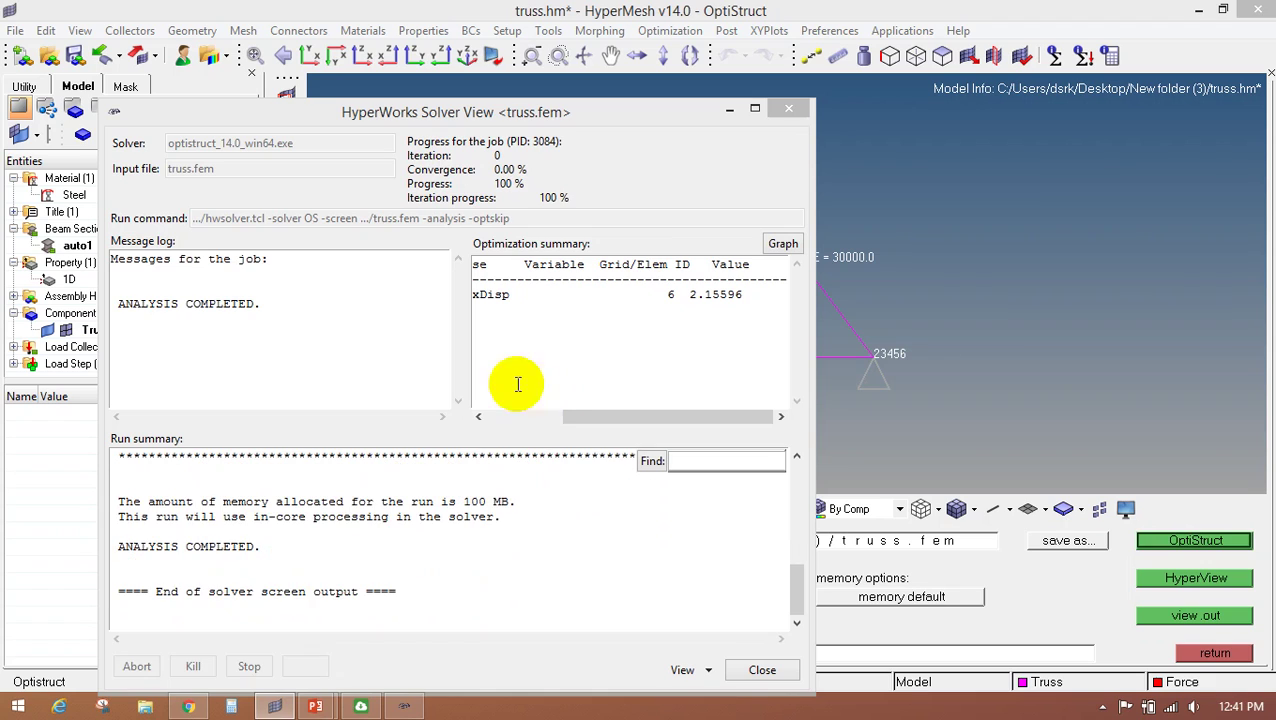
left_click_drag(501, 122, 501, 77)
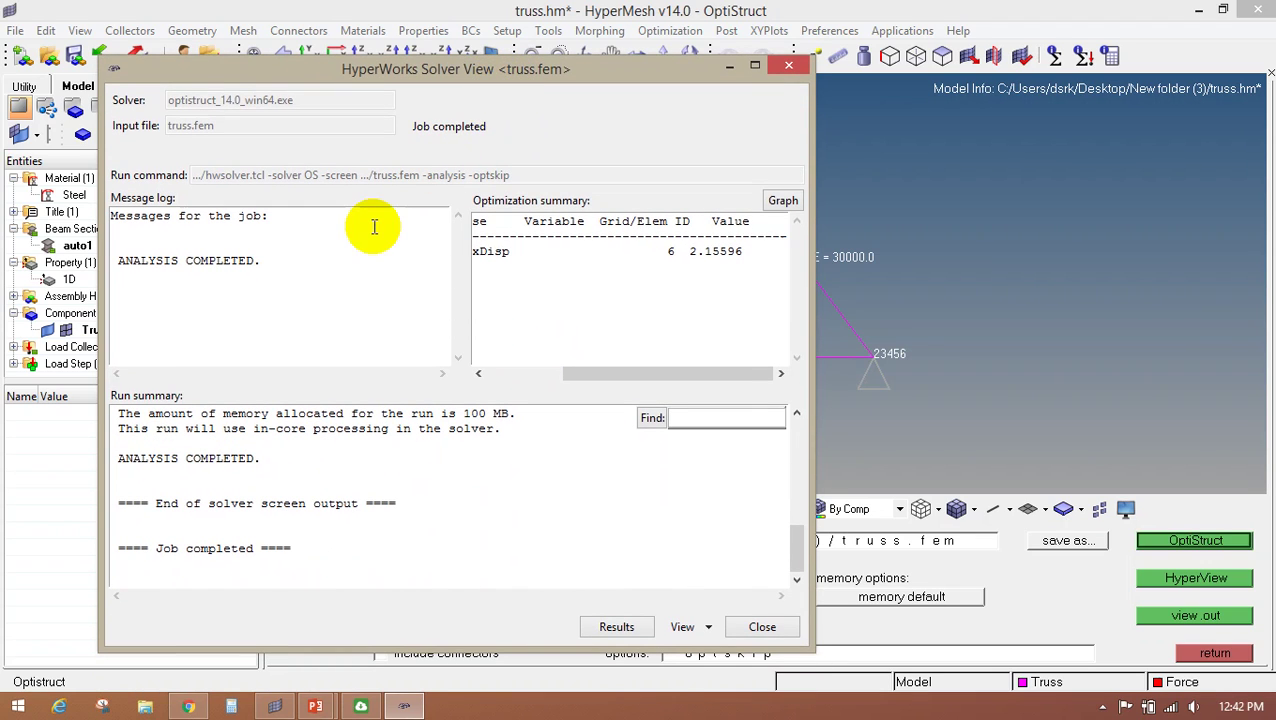
Check the solver's completion message, open the analysis results in HyperView and dismiss the Total Security pop-up
left_click_drag(319, 259, 127, 258)
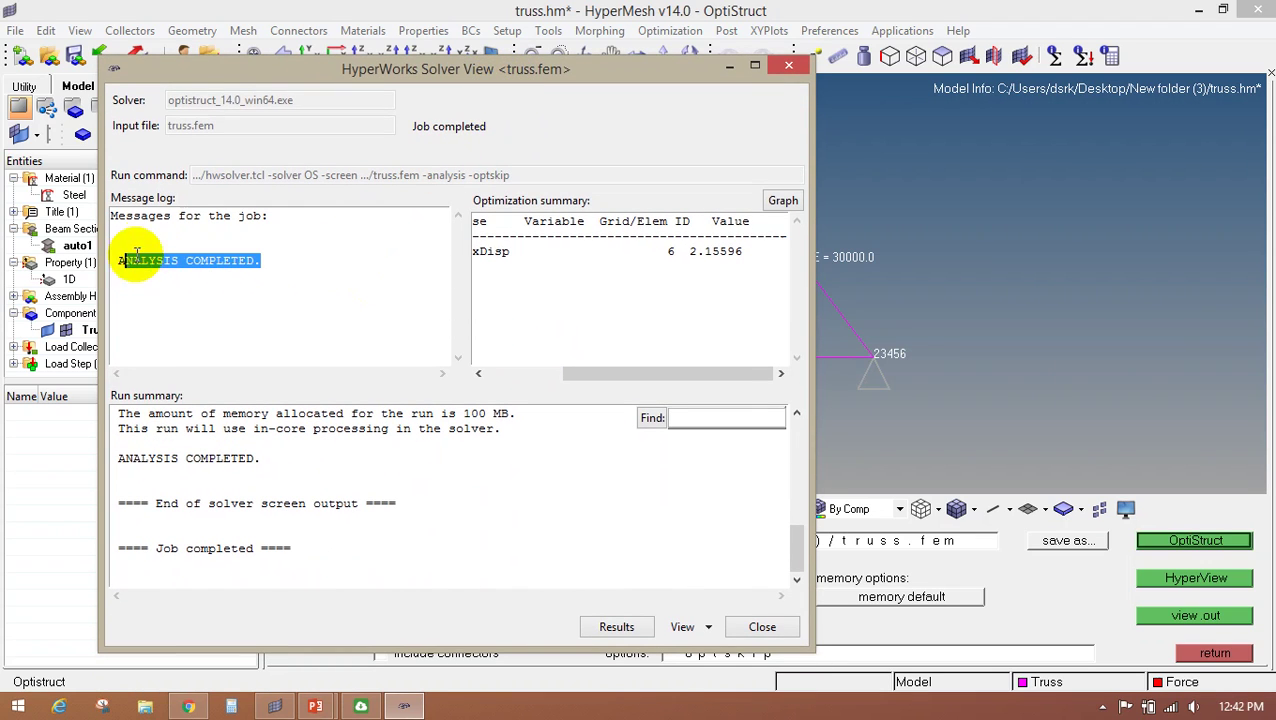
left_click_drag(268, 261, 113, 260)
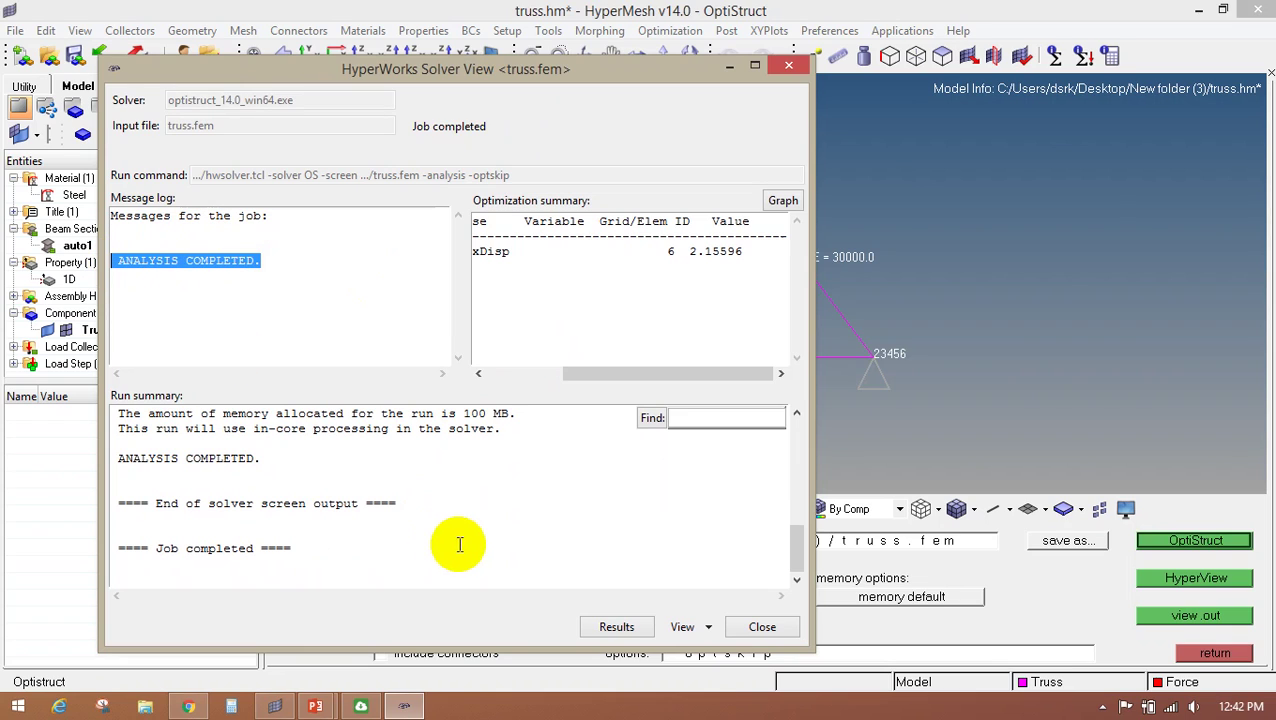
left_click(603, 628)
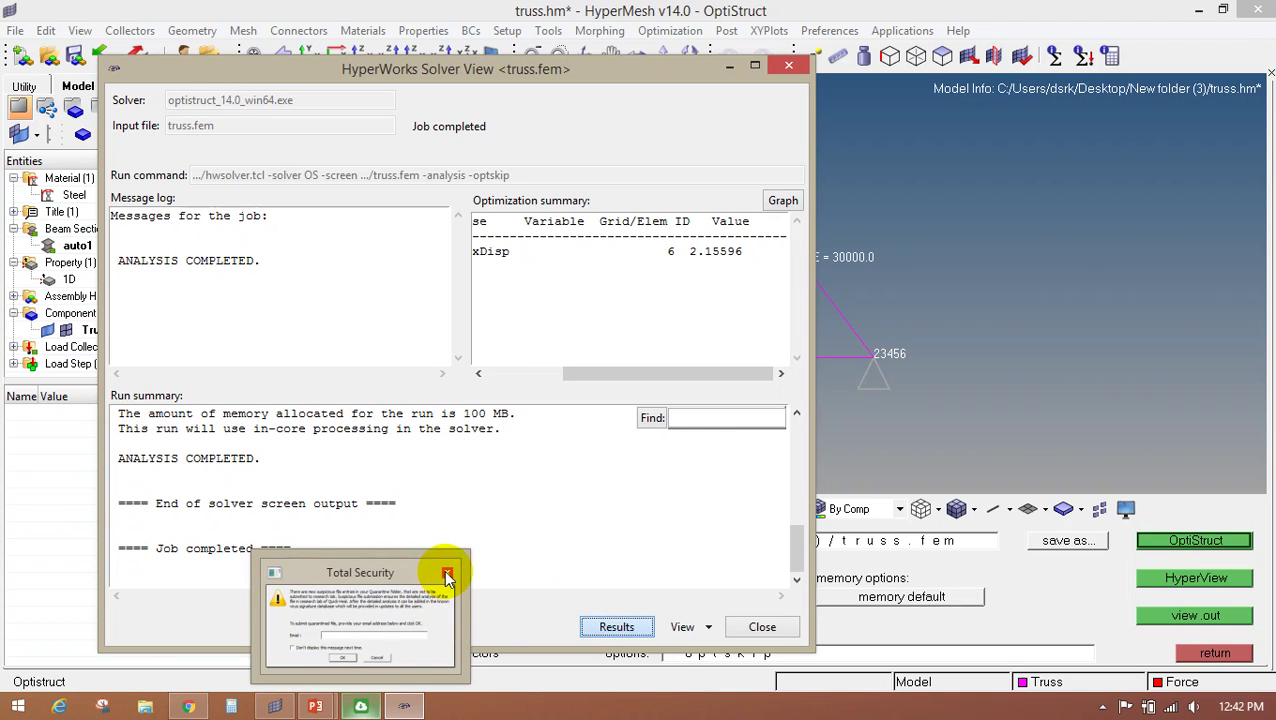
left_click(452, 561)
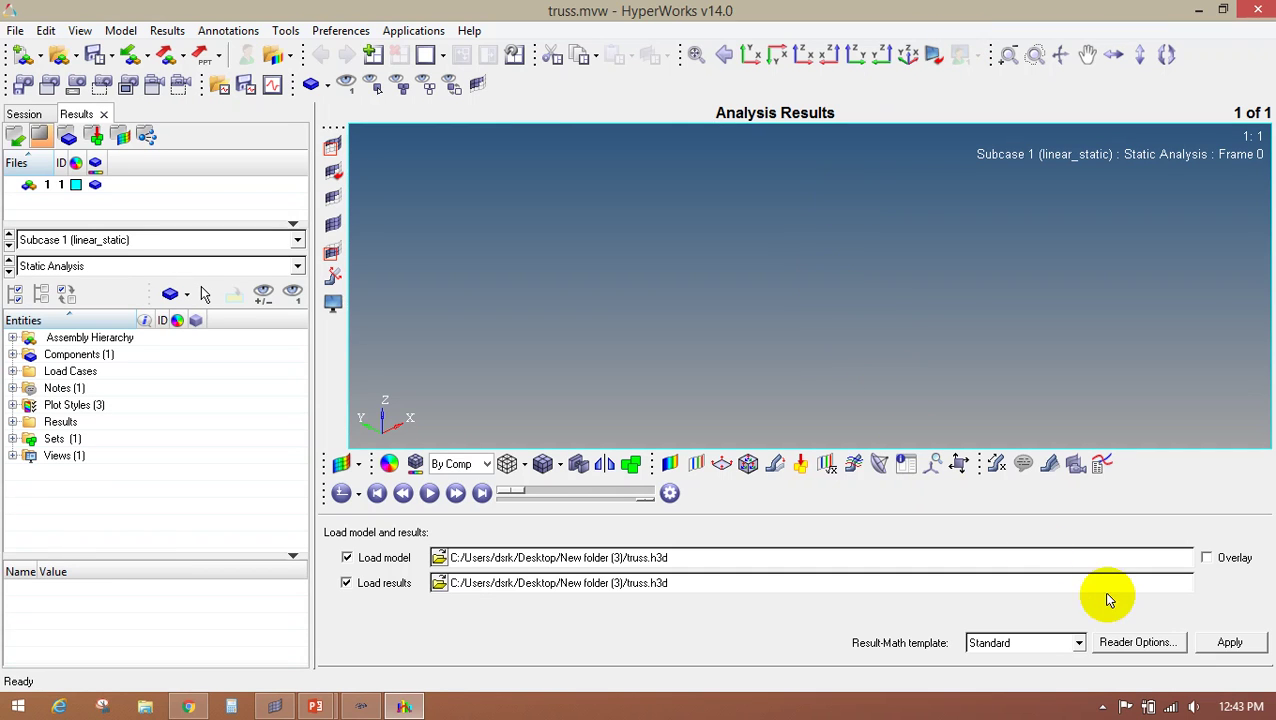
Load the model and results from truss.h3d, discarding the current window data, and view the truss in the XY plane
left_click(1232, 645)
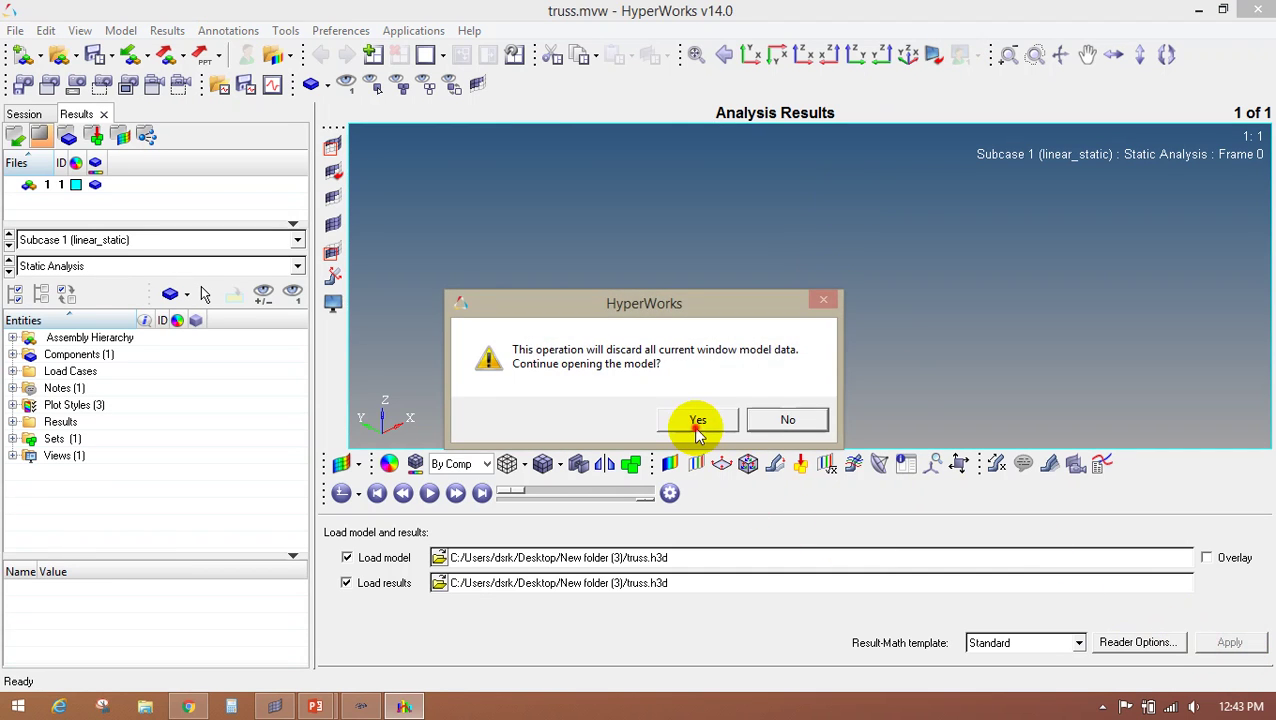
left_click(697, 421)
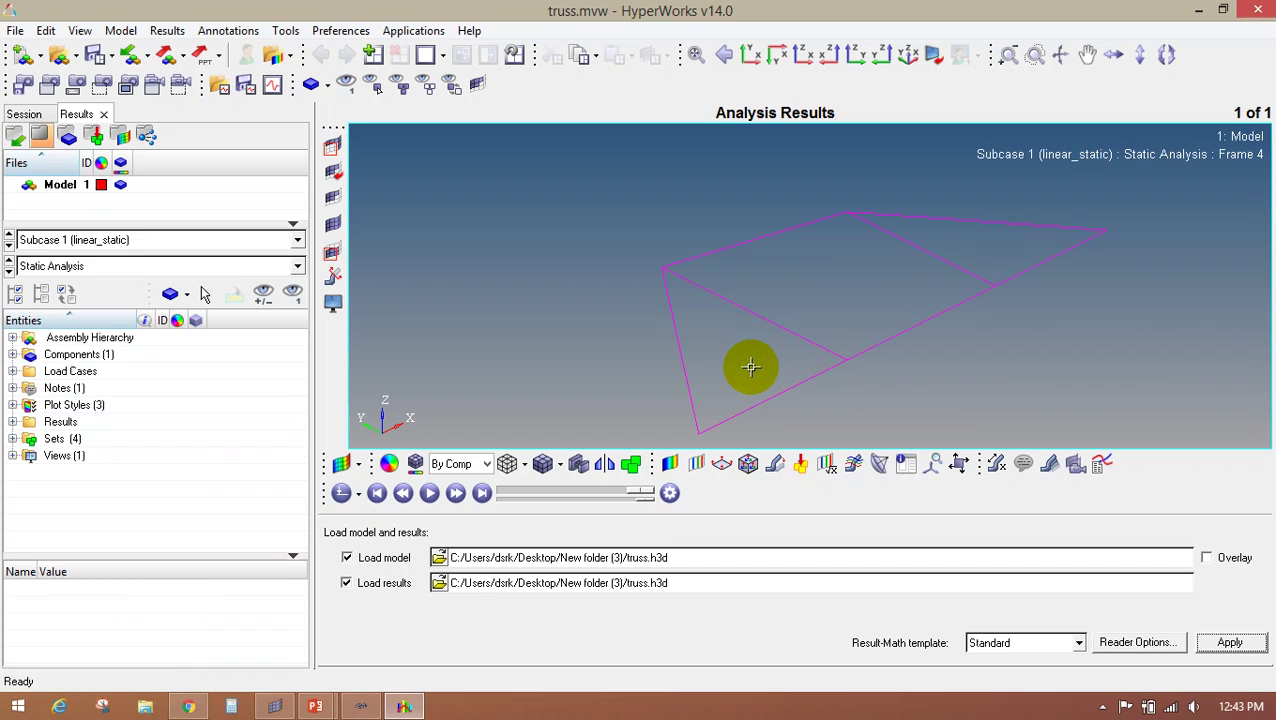
left_click(752, 58)
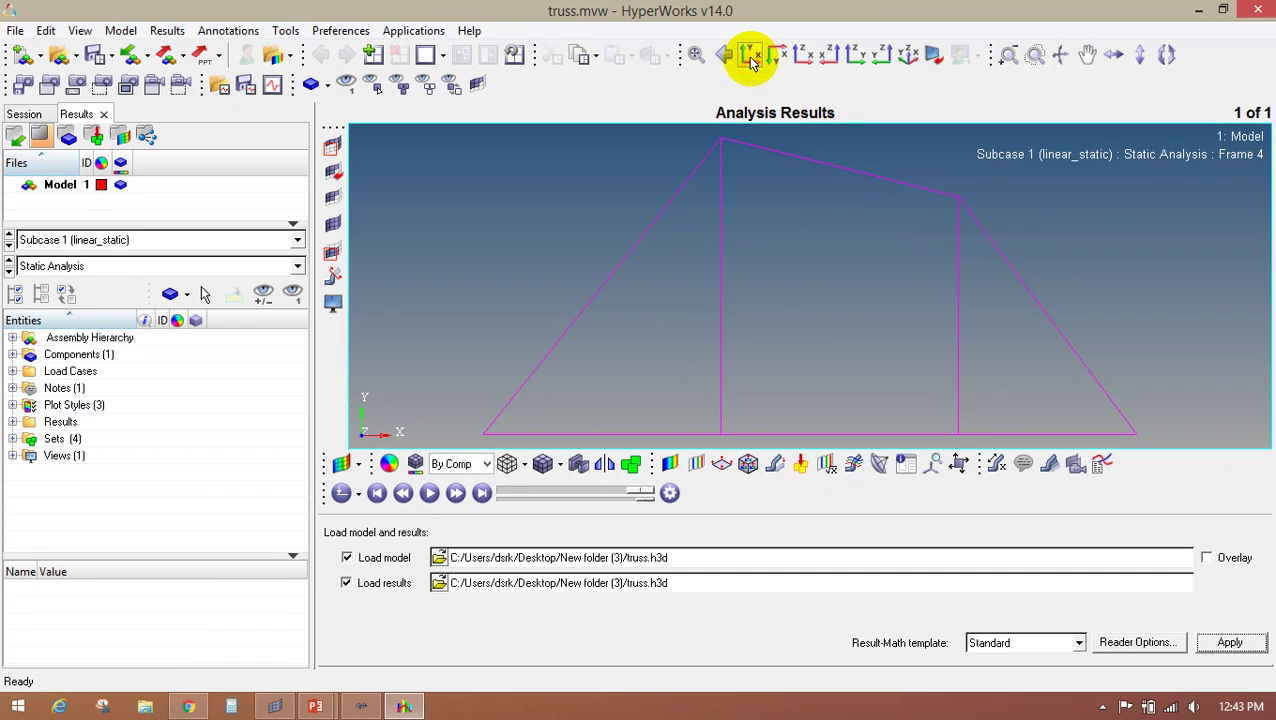
Contour the Displacement (v) result with the Mag component on the truss
scroll(768, 283, "up", 2)
scroll(768, 283, "down", 3)
right_click_drag(769, 285, 725, 266, "ctrl")
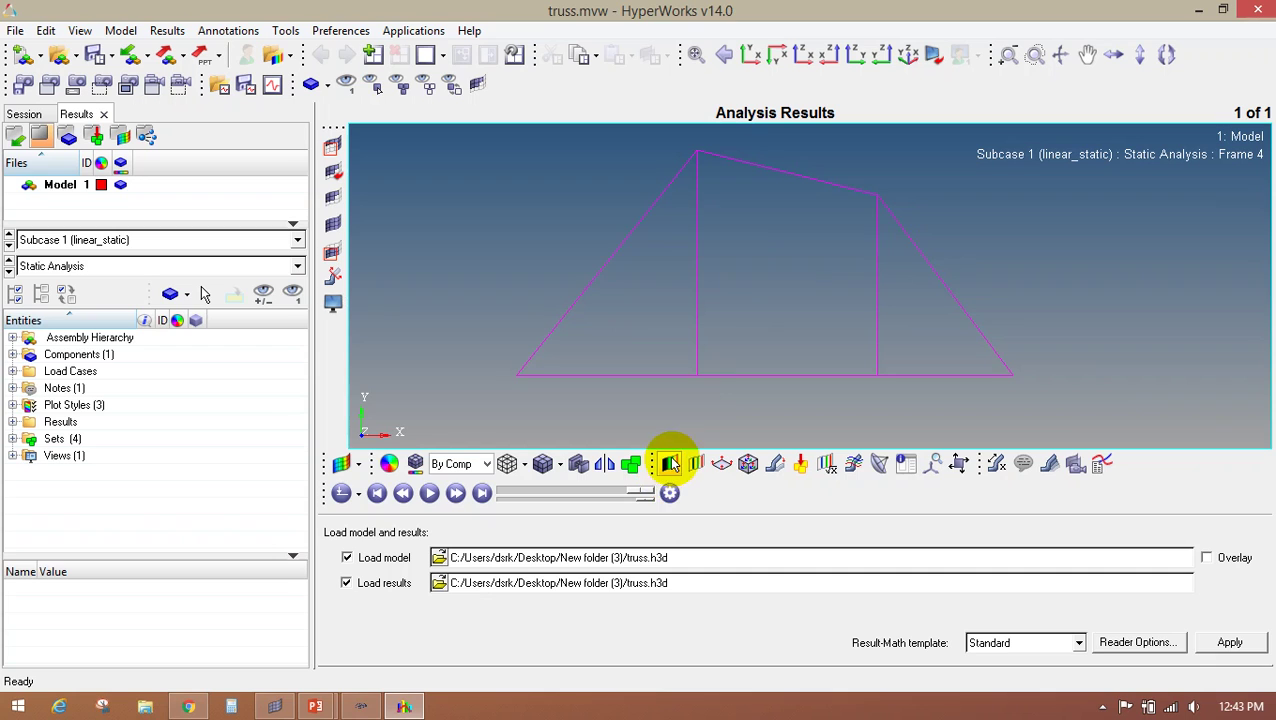
left_click(669, 466)
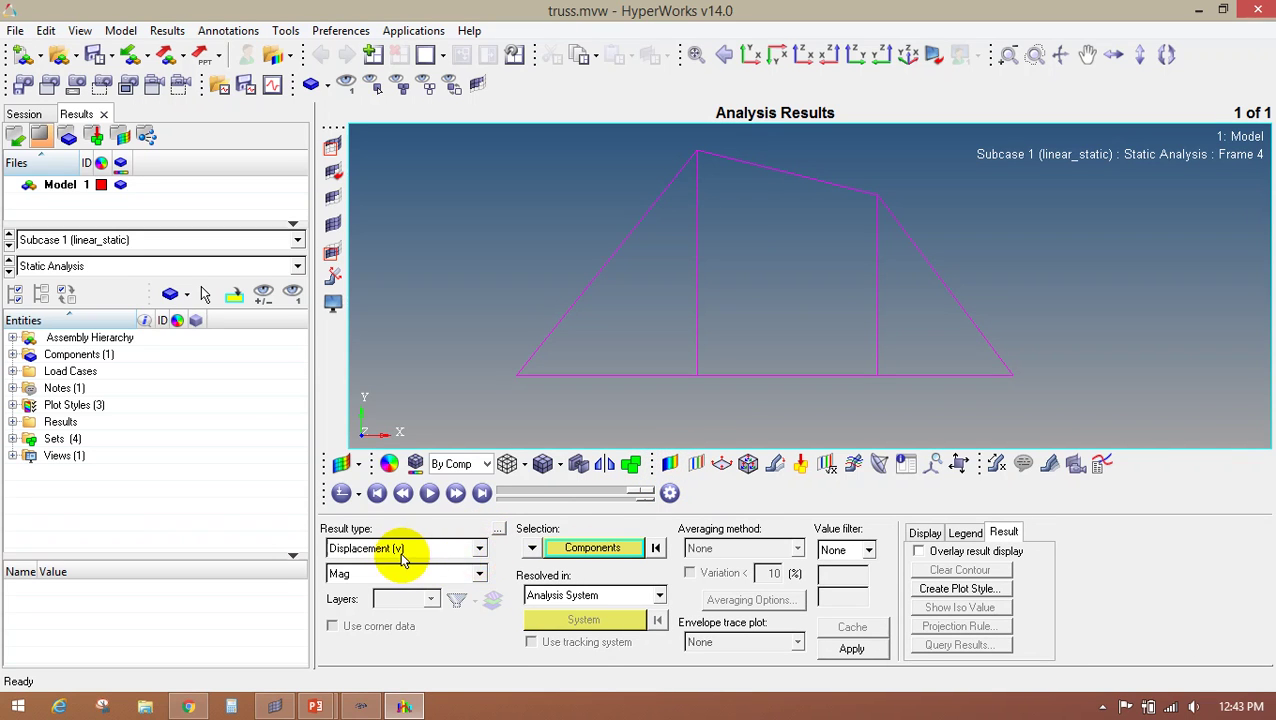
left_click(848, 650)
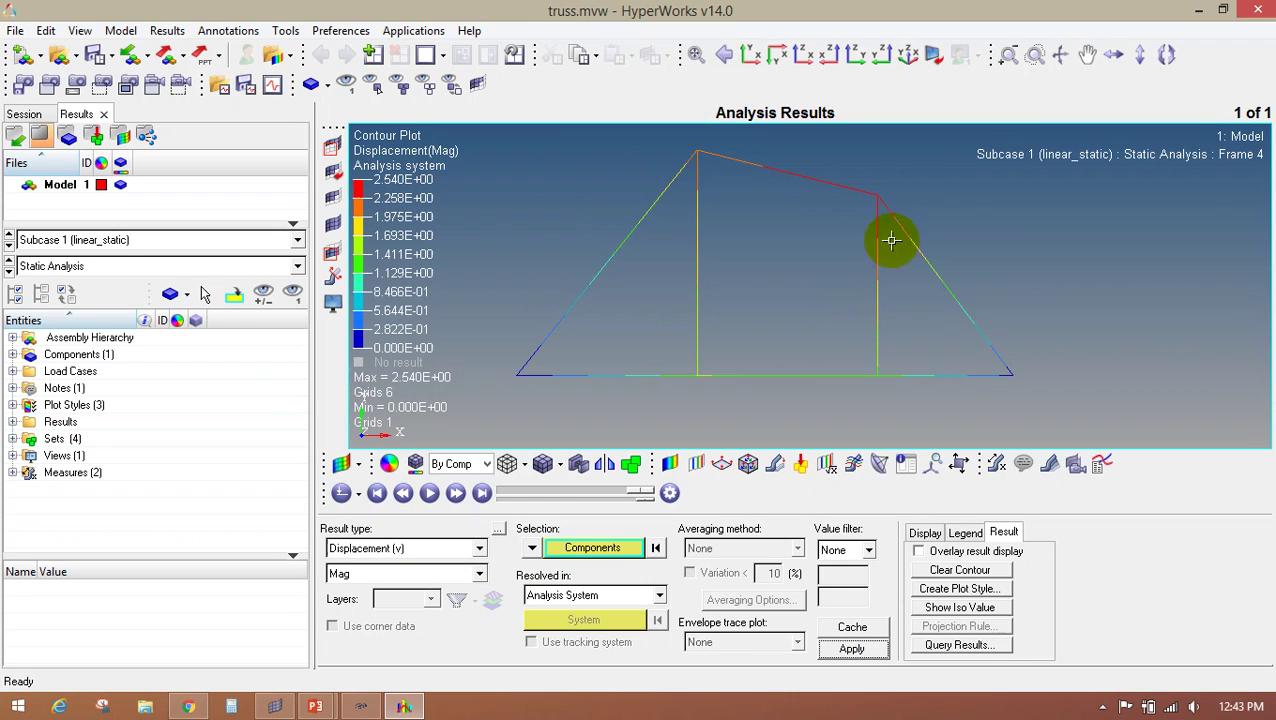
Contour the Element Stresses (1D) result as CBAR/CBEAM Axial Stress on the truss members
left_click(479, 549)
left_click(466, 581)
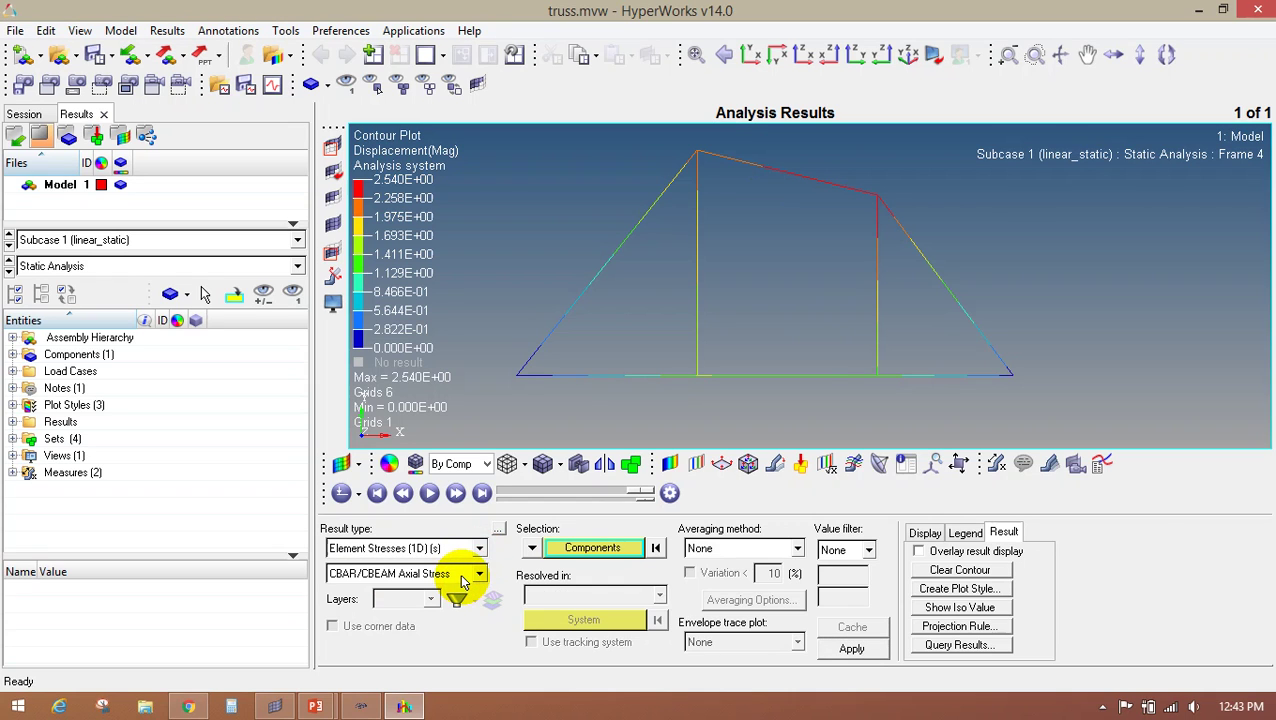
left_click(828, 648)
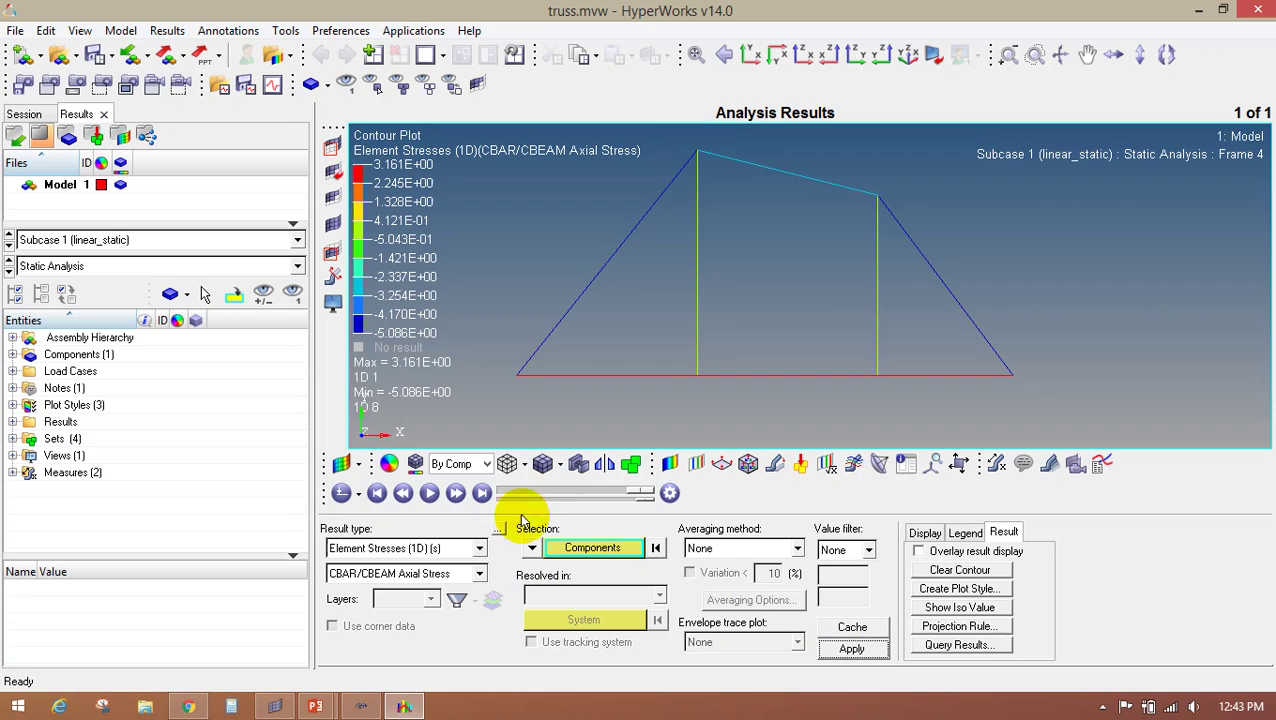
left_click(479, 573)
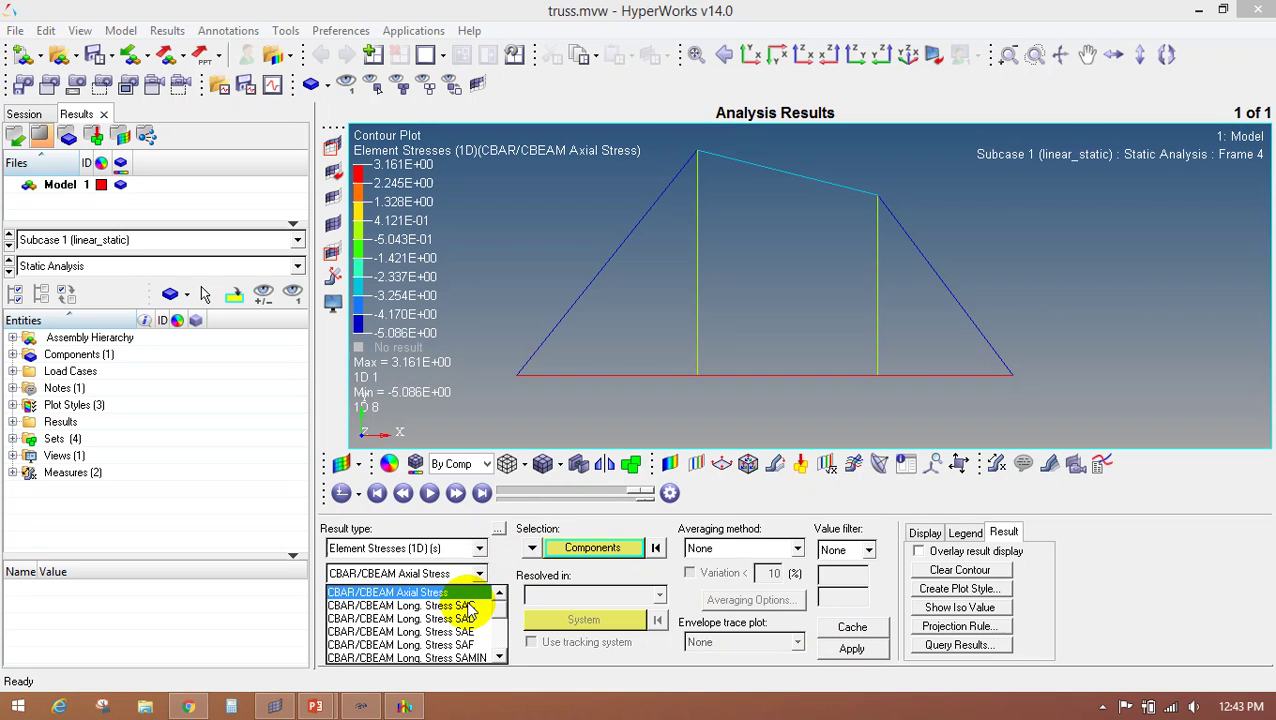
left_click(568, 400)
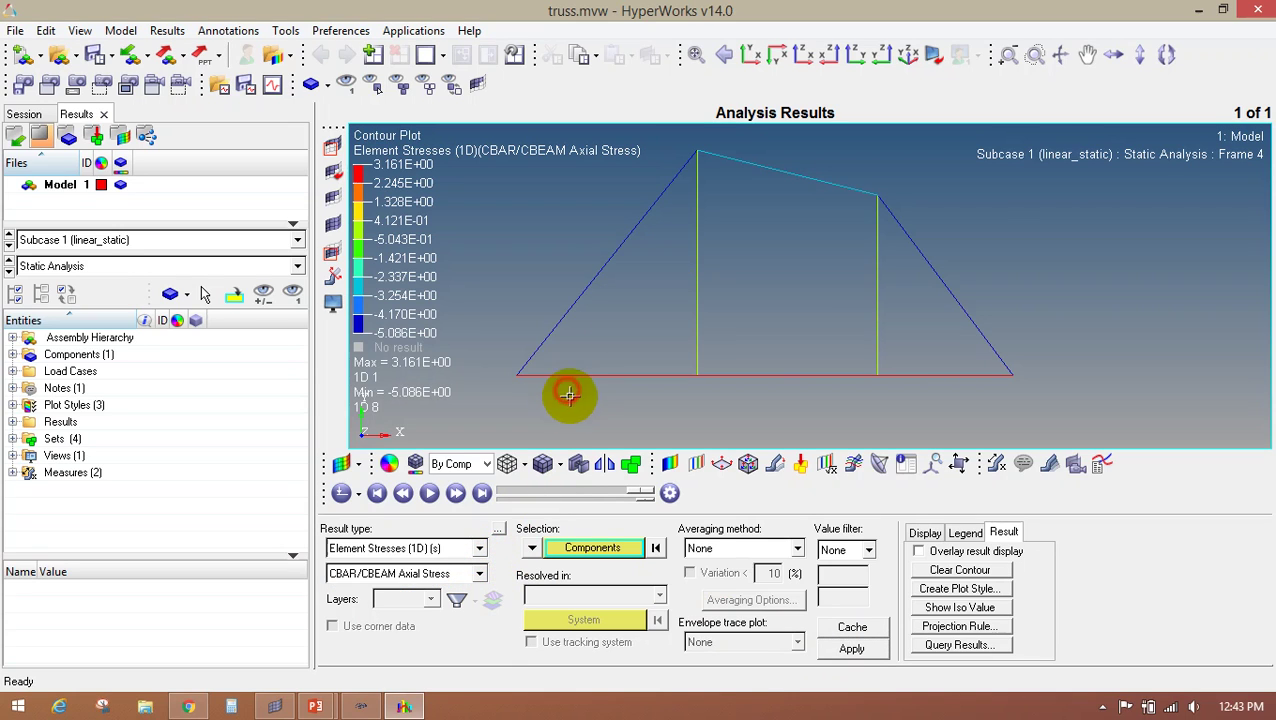
left_click(558, 548)
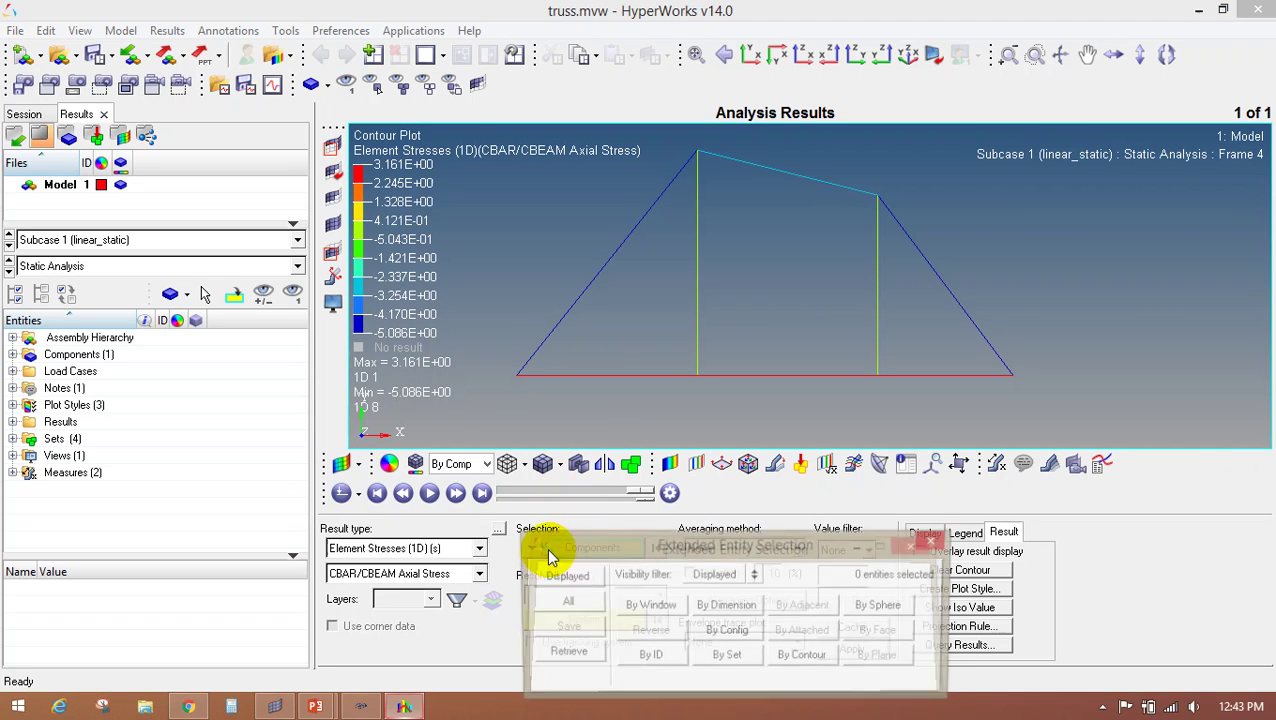
left_click(922, 538)
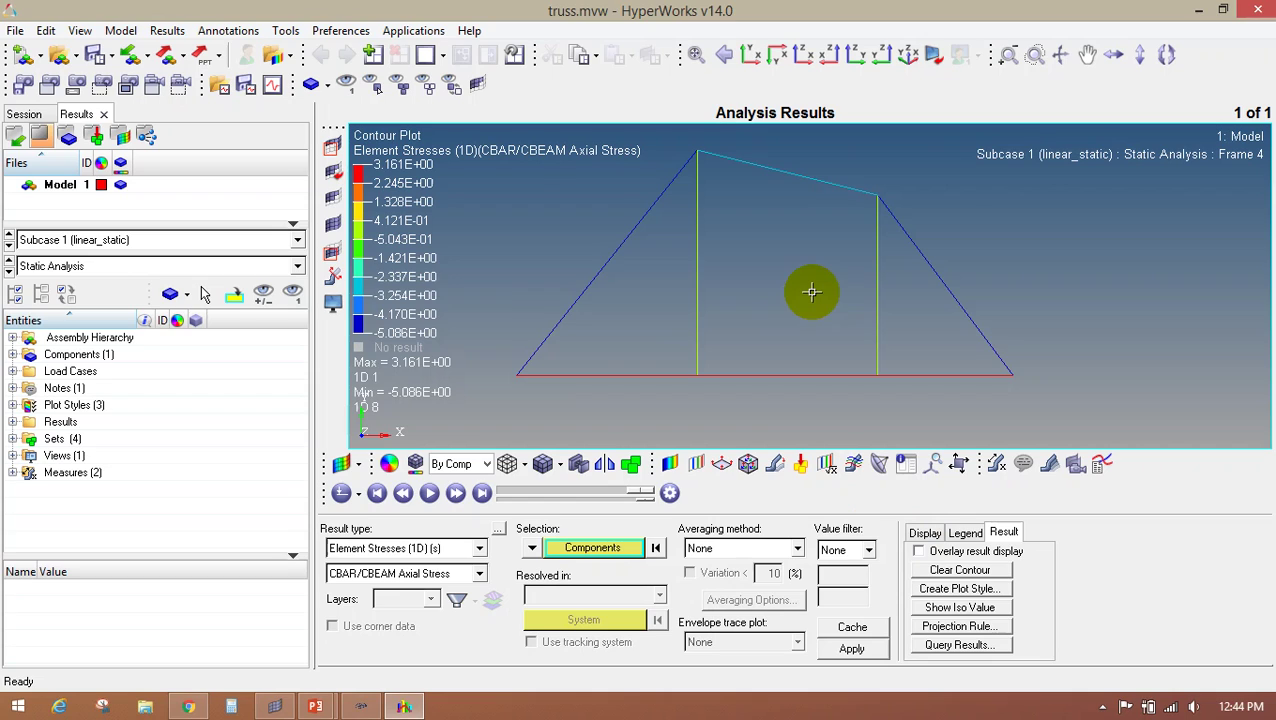